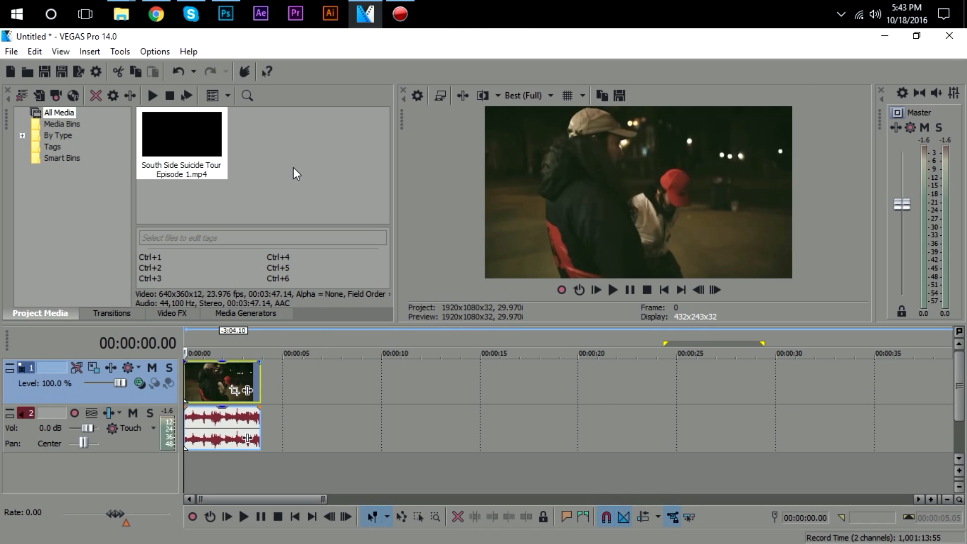
Preview frames at several points of the clip on the timeline, from its start to near its end
left_click(326, 194)
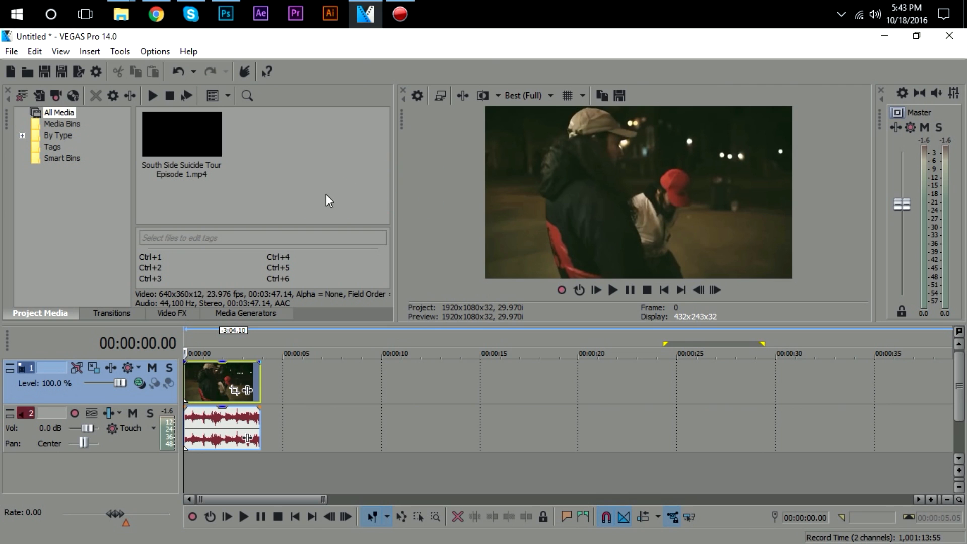
left_click(218, 384)
left_click(241, 378)
left_click(191, 382)
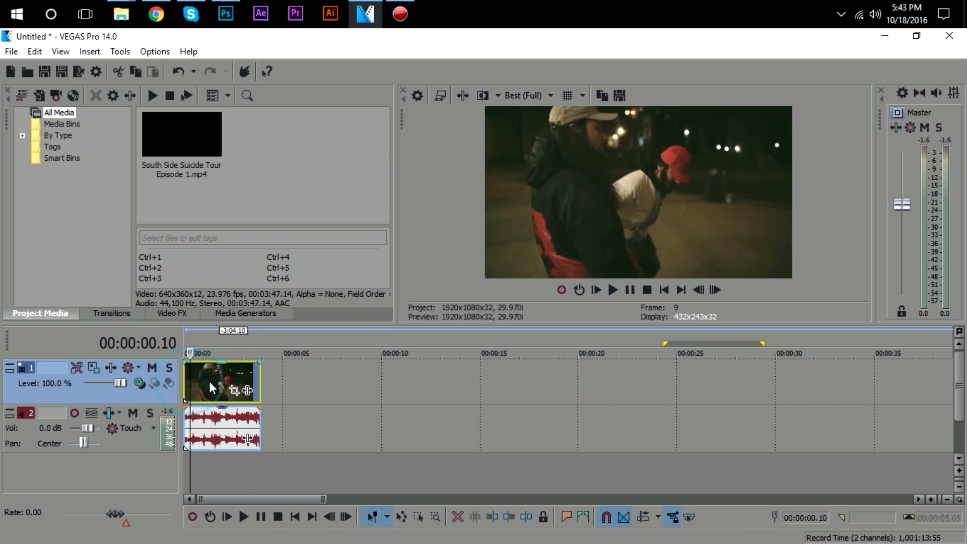
left_click(229, 384)
left_click(249, 382)
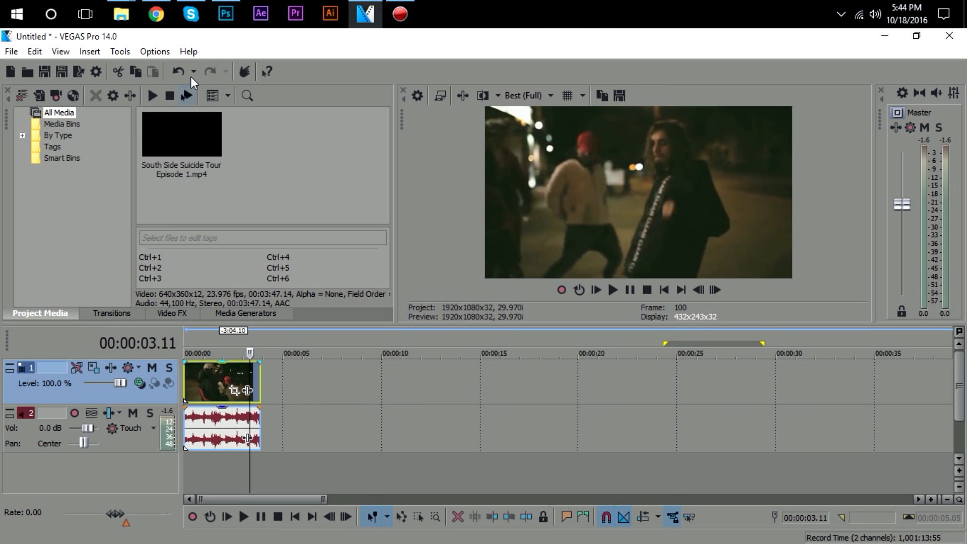
Switch to Chrome, view the Lightshot download page from prnt.sc, and close it again
left_click(156, 13)
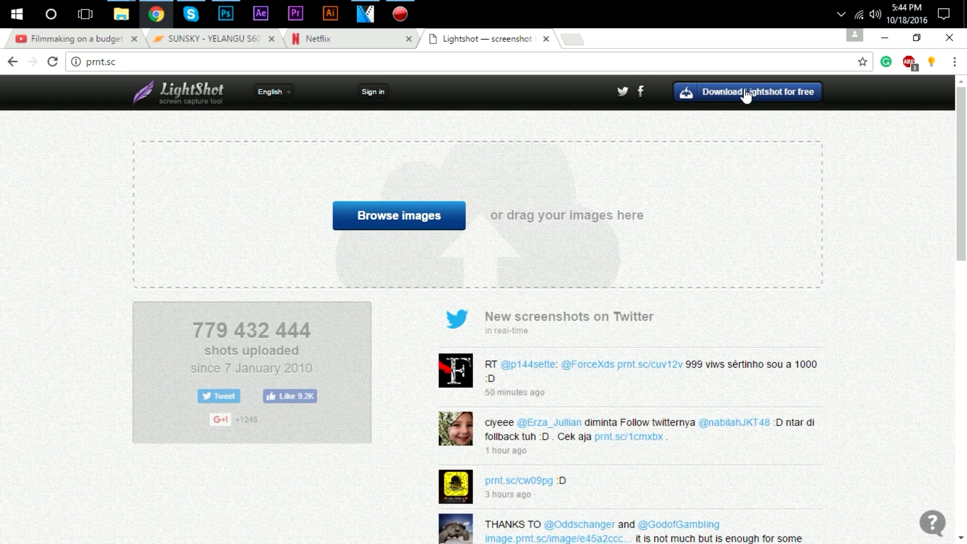
left_click(717, 96)
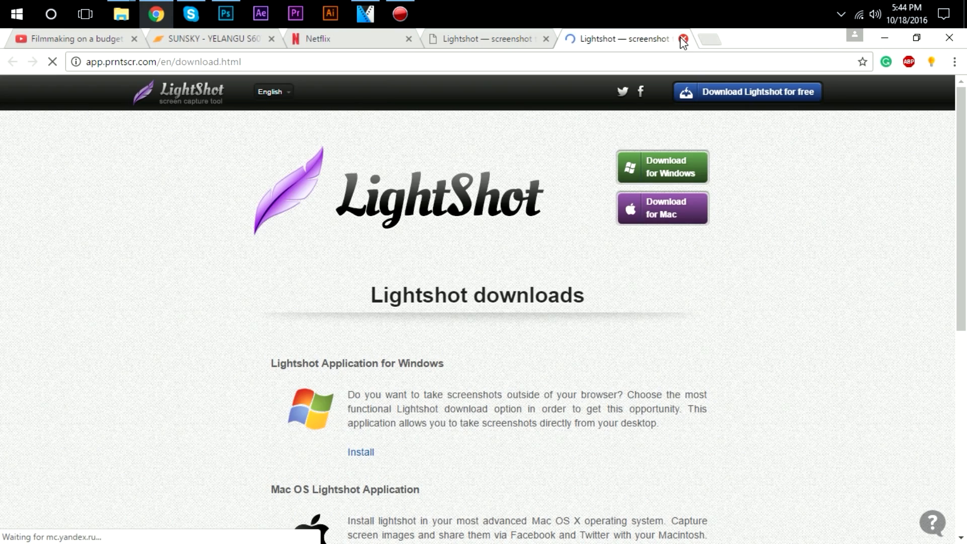
left_click(683, 38)
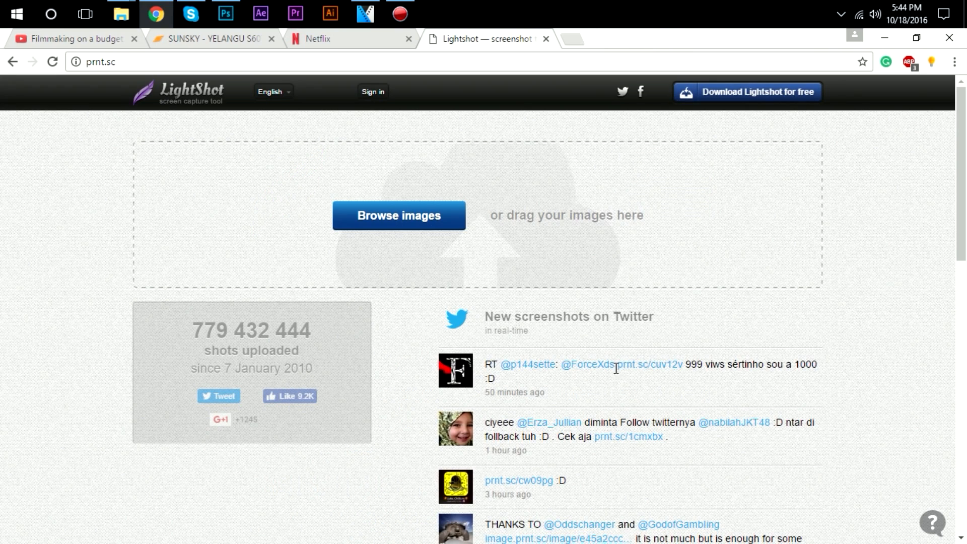
left_click(753, 97)
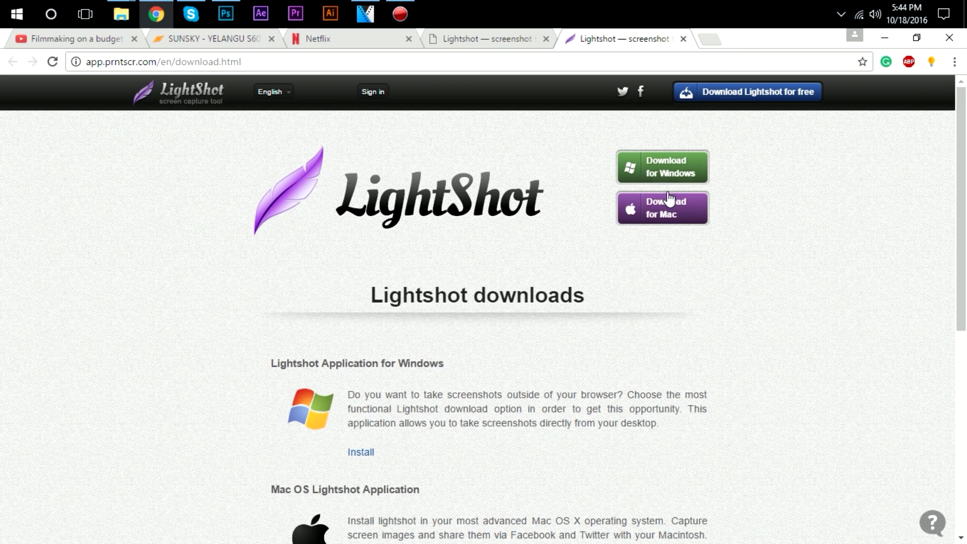
left_click(683, 39)
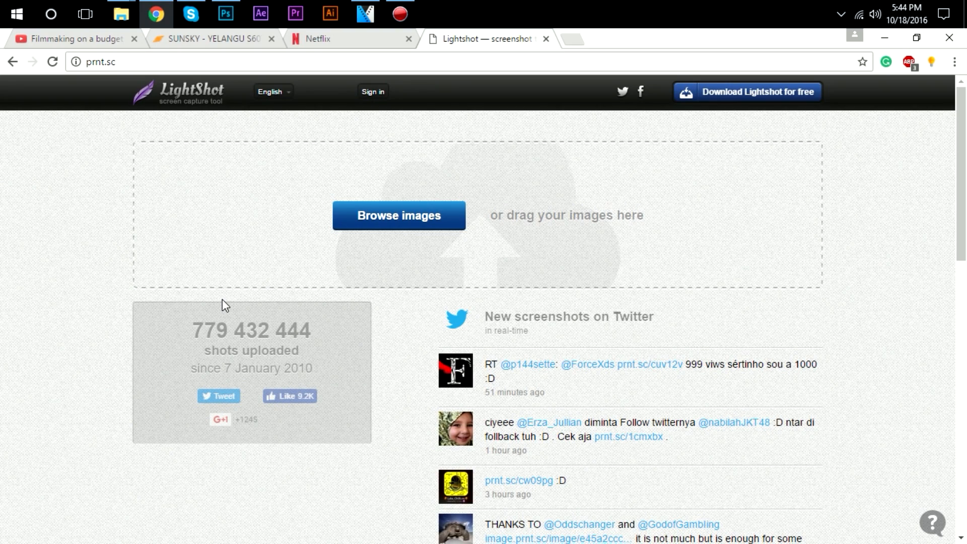
Start a Lightshot capture on the prnt.sc page and select an area of about 1137x484 pixels around the tweets
scroll(222, 299, "down", 3)
scroll(179, 300, "up", 3)
scroll(79, 222, "down", 5)
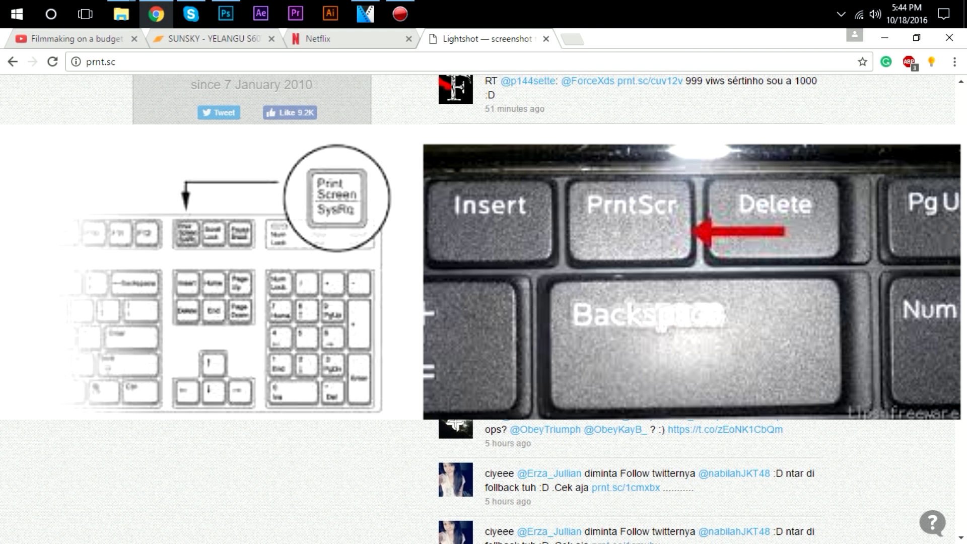
key("Print")
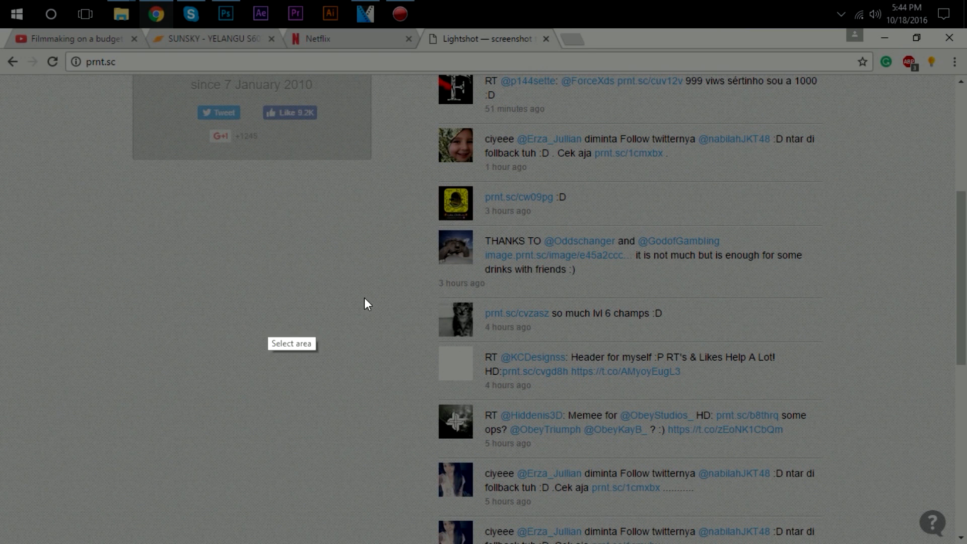
left_click_drag(80, 115, 890, 459)
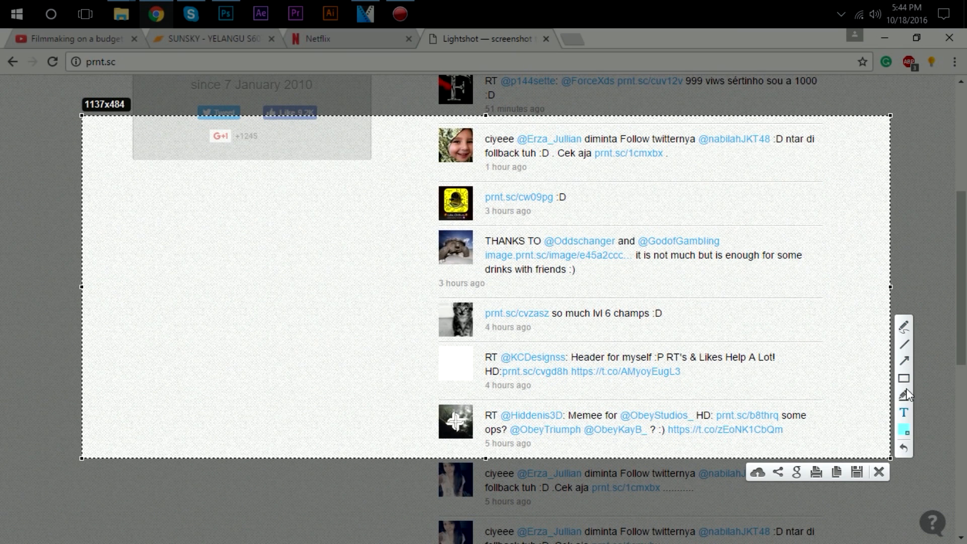
Scribble freehand over the capture with the Pencil in cyan, and continue scribbling in dark teal
left_click(905, 327)
mouse_move(378, 198)
left_mouse_down()
mouse_move(518, 286)
mouse_move(488, 269)
mouse_move(555, 287)
mouse_move(514, 293)
mouse_move(492, 253)
left_mouse_up()
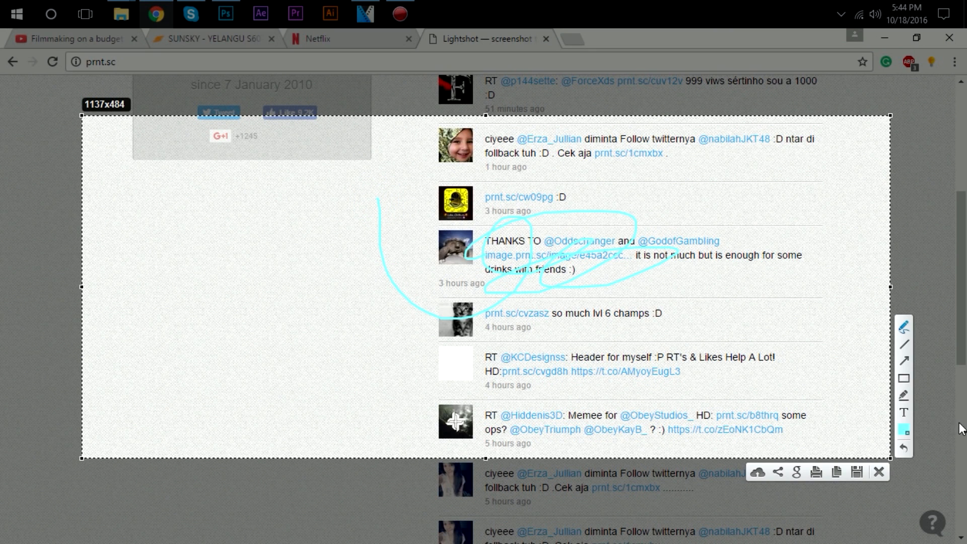
left_click(904, 430)
left_click(815, 343)
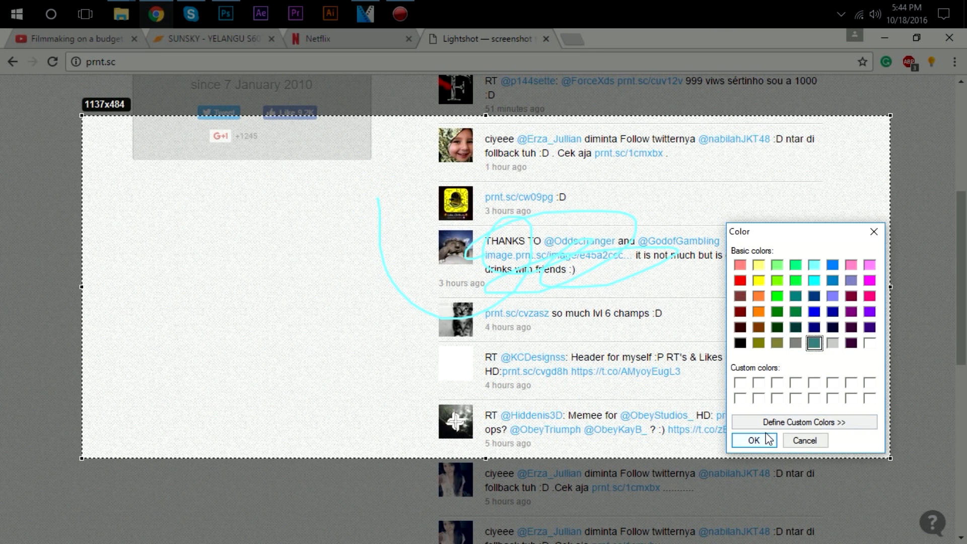
left_click(754, 441)
mouse_move(542, 192)
left_mouse_down()
mouse_move(302, 257)
mouse_move(422, 304)
mouse_move(195, 261)
mouse_move(453, 129)
mouse_move(277, 117)
mouse_move(707, 311)
mouse_move(575, 296)
left_mouse_up()
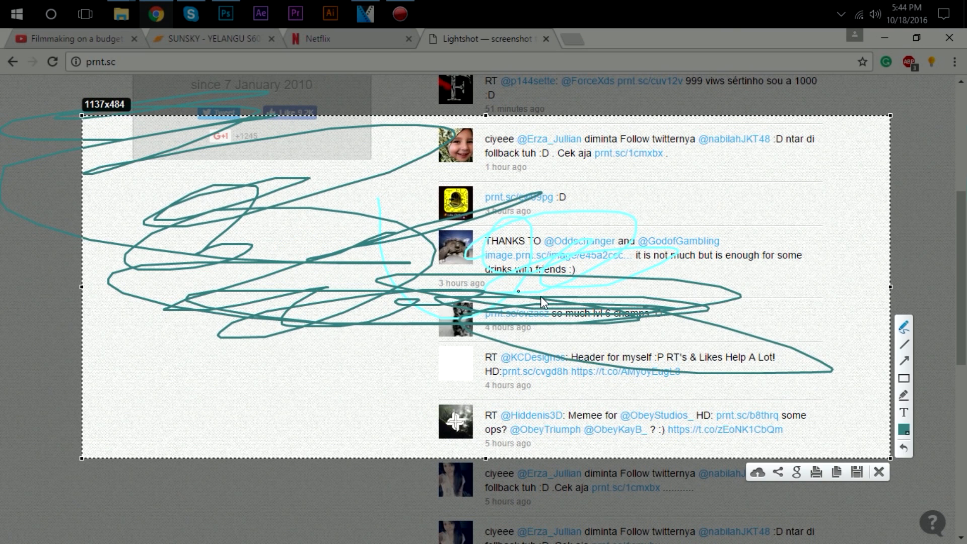
mouse_move(693, 214)
left_mouse_down()
mouse_move(659, 230)
mouse_move(825, 198)
mouse_move(748, 223)
left_mouse_up()
Draw several arrows, two lines forming a V, and a rectangle on the capture in dark teal
left_click(904, 361)
left_click_drag(652, 337, 701, 263)
mouse_move(776, 278)
left_mouse_down()
mouse_move(808, 276)
mouse_move(785, 338)
mouse_move(751, 297)
left_mouse_up()
left_click(900, 345)
left_click_drag(290, 337, 474, 346)
left_click(904, 378)
left_click_drag(564, 392, 776, 454)
Highlight two spots in the lower part of the capture with yellow Marker strokes
left_click(904, 396)
mouse_move(403, 401)
left_mouse_down()
mouse_move(323, 403)
mouse_move(441, 402)
left_mouse_up()
left_click_drag(496, 418, 557, 413)
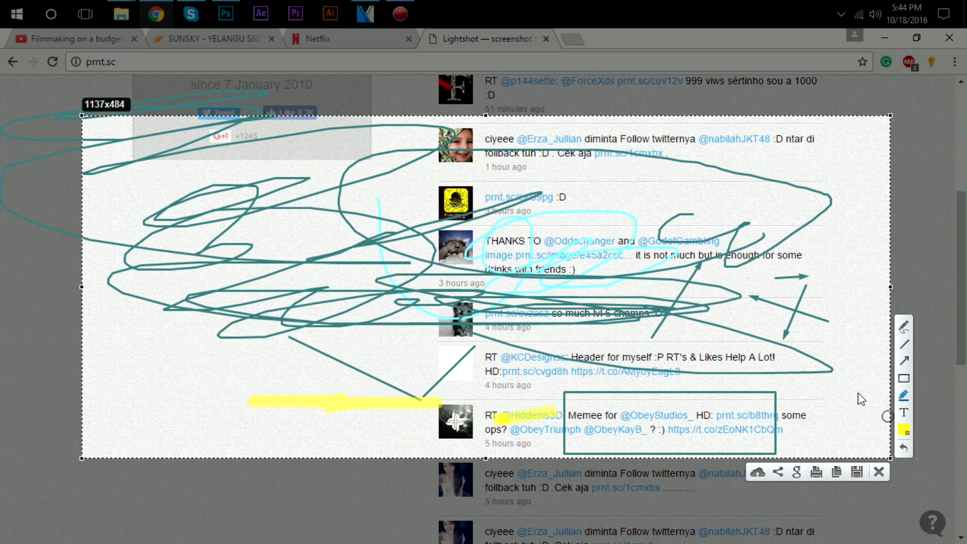
Try out the Text tool on the capture and close the capture without saving it
left_click(906, 409)
left_click(600, 374)
left_click_drag(600, 374, 611, 398)
left_click(784, 341)
left_click_drag(555, 328, 756, 378)
left_click_drag(653, 419, 790, 414)
left_click(880, 472)
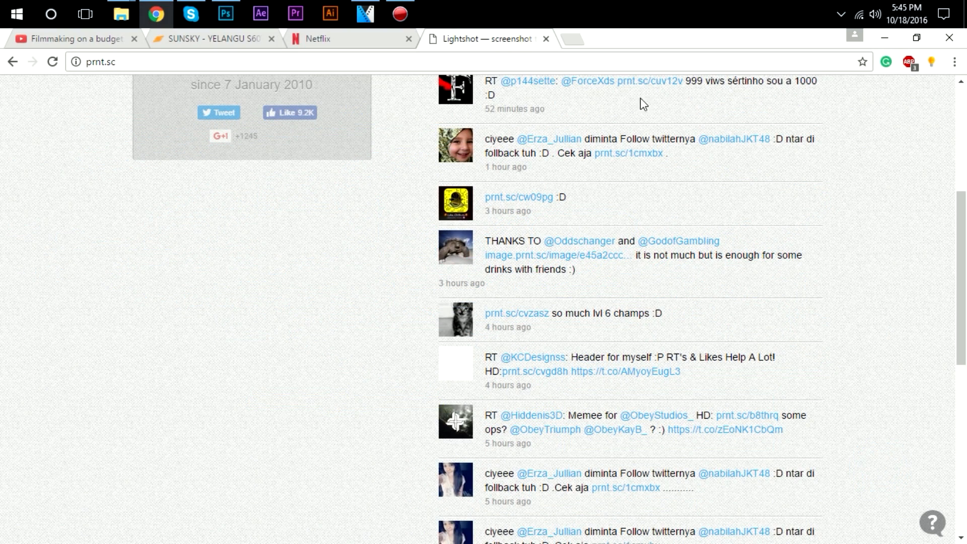
Switch back to VEGAS Pro and check the resample setting and frame rate in the video event's properties
left_click(364, 14)
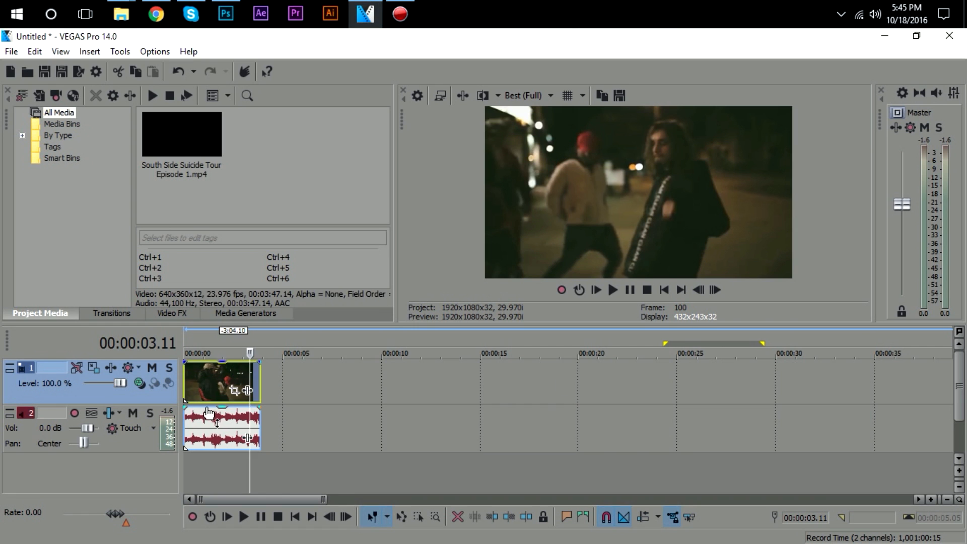
left_click(258, 403)
left_click(194, 392)
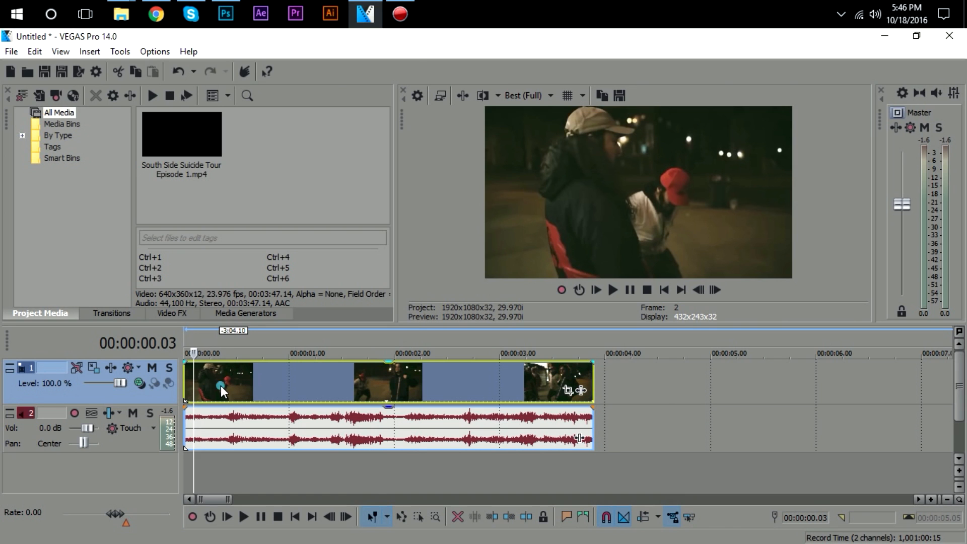
right_click(221, 385)
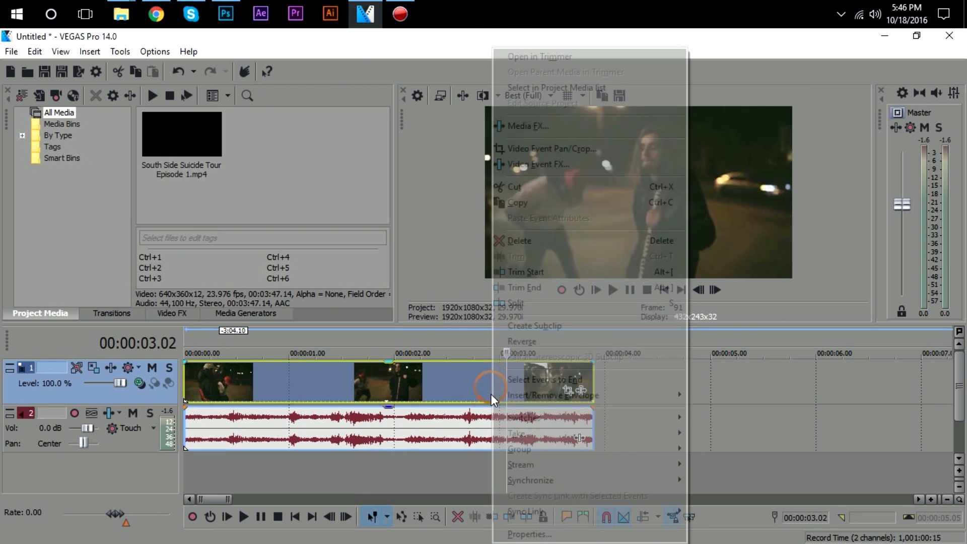
left_click(516, 534)
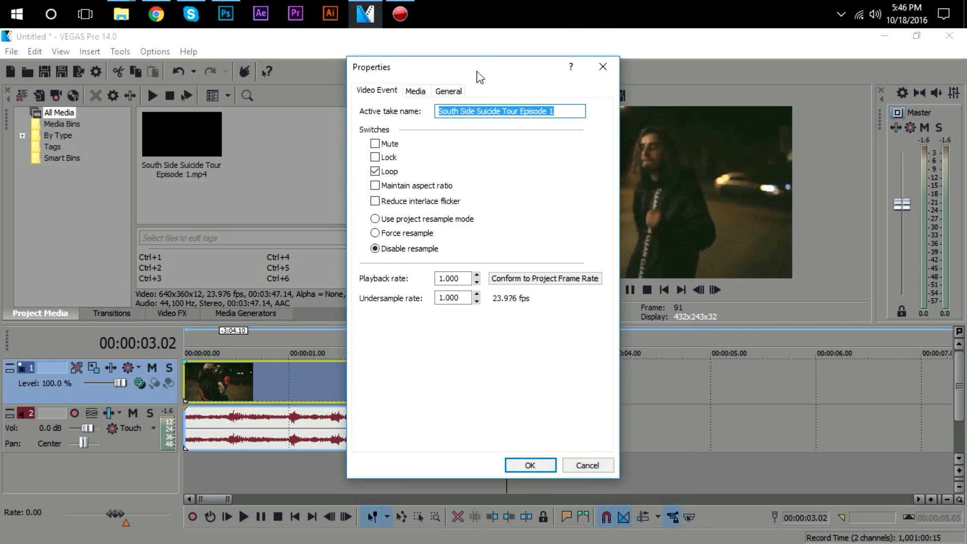
left_click_drag(480, 76, 321, 72)
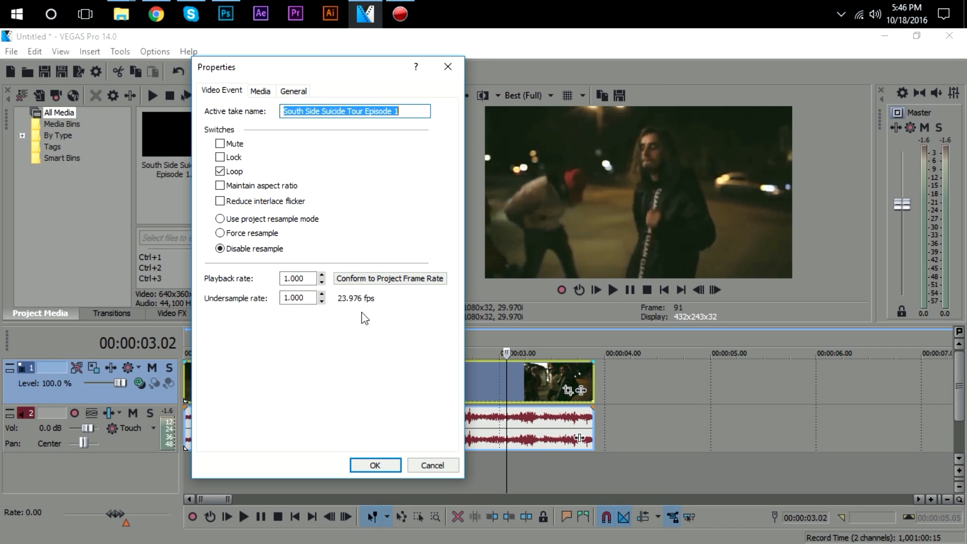
left_click(381, 467)
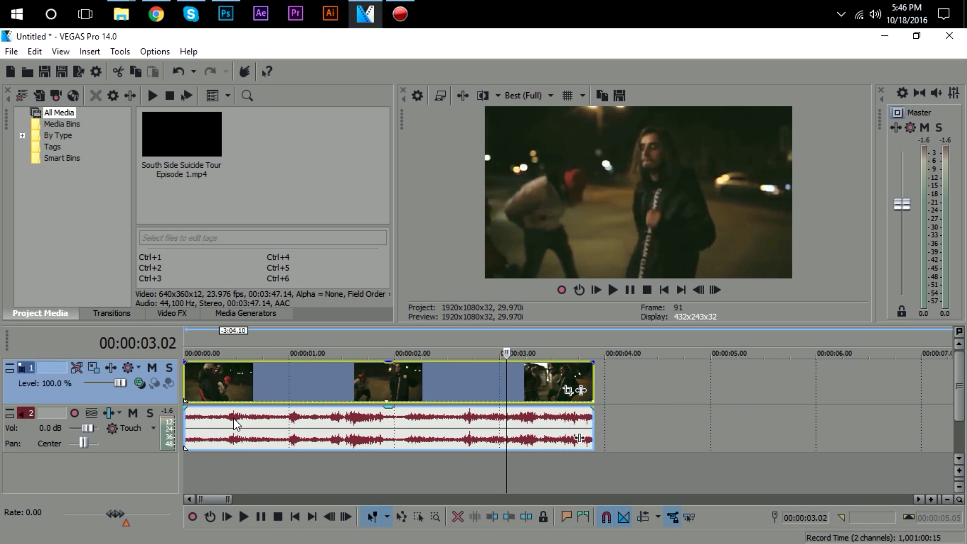
Step through the clip from its start and add markers at frames 3 and 5
key("Home")
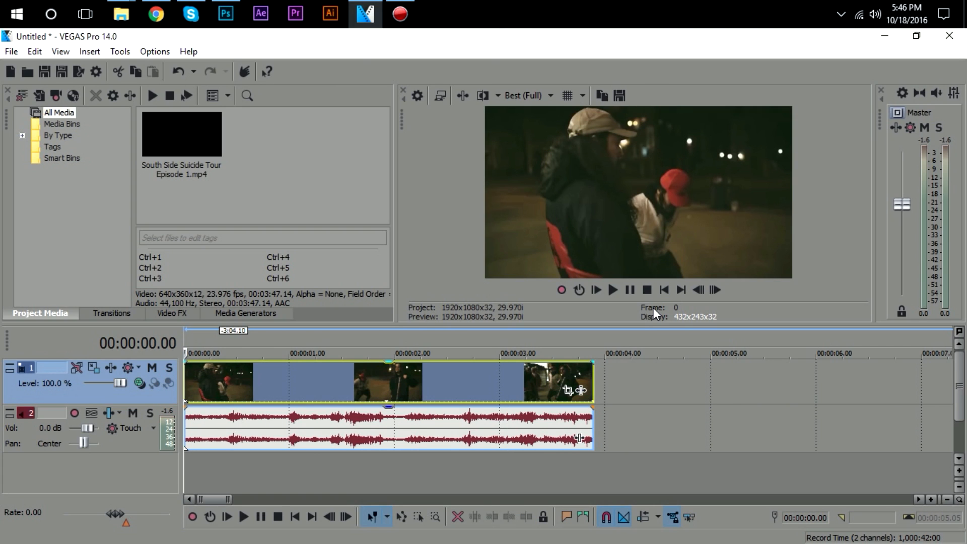
left_click(715, 290)
left_click(715, 290)
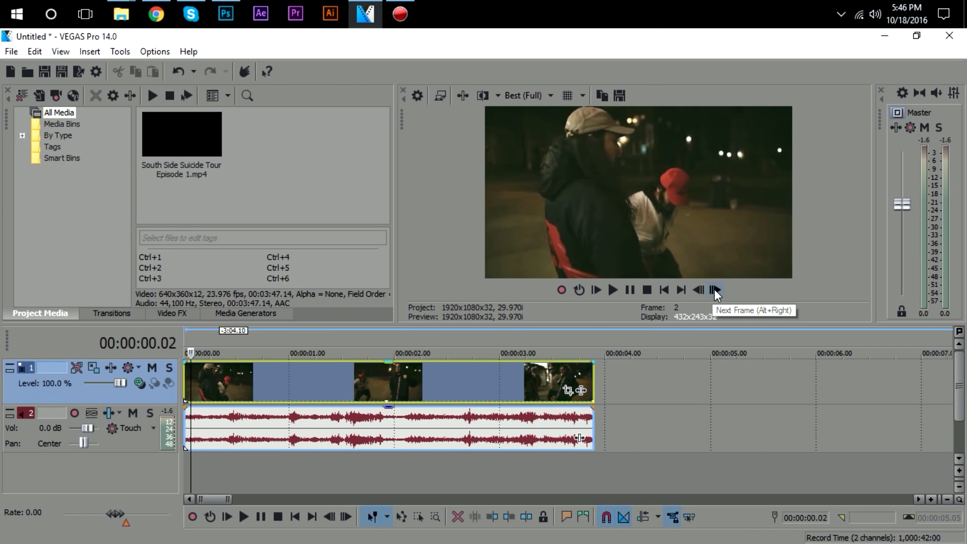
left_click(714, 289)
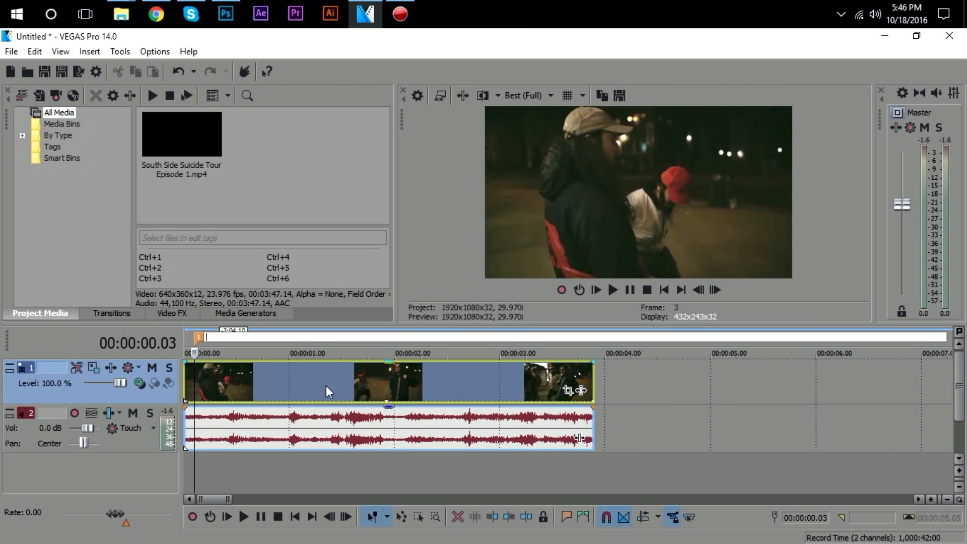
left_click(193, 375)
left_click(715, 291)
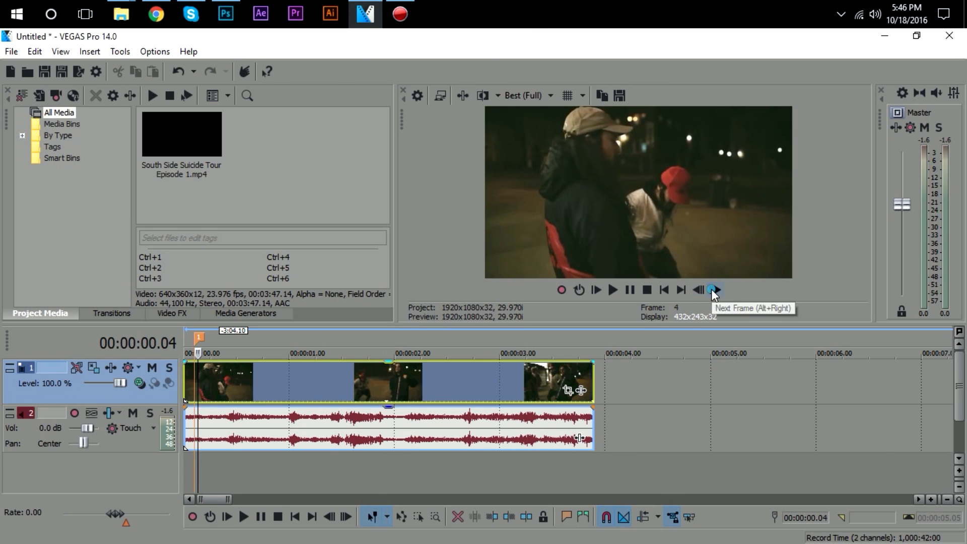
left_click(714, 291)
key("m")
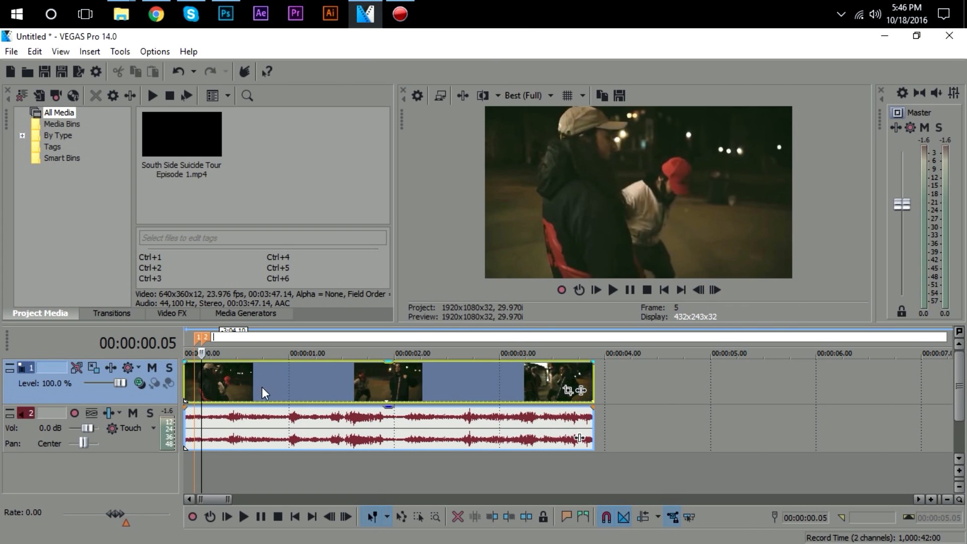
key("Return")
Advance through the clip frame by frame and add markers at frames 8 and 10
left_click(718, 286)
left_click(718, 285)
left_click(718, 286)
key("m")
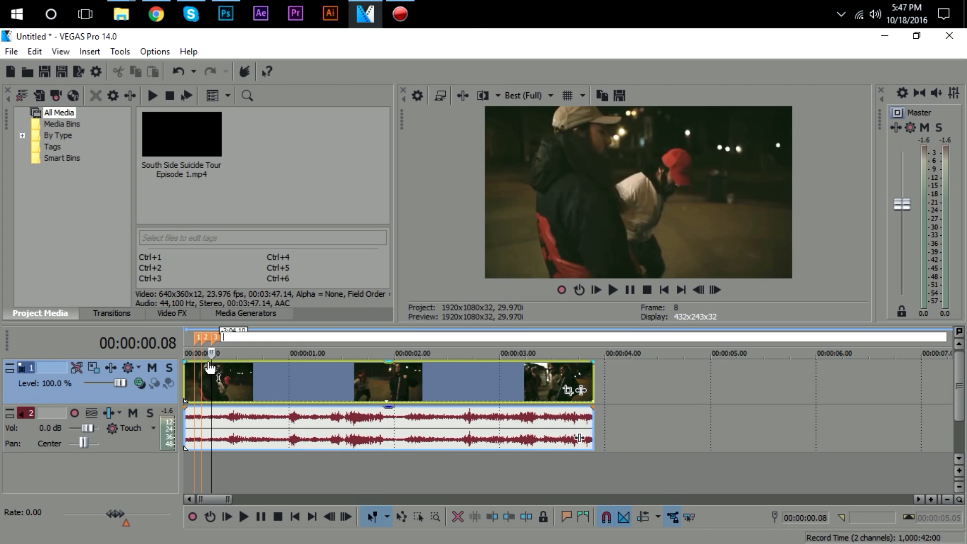
key("Return")
left_click(718, 290)
left_click(718, 289)
key("m")
key("Return")
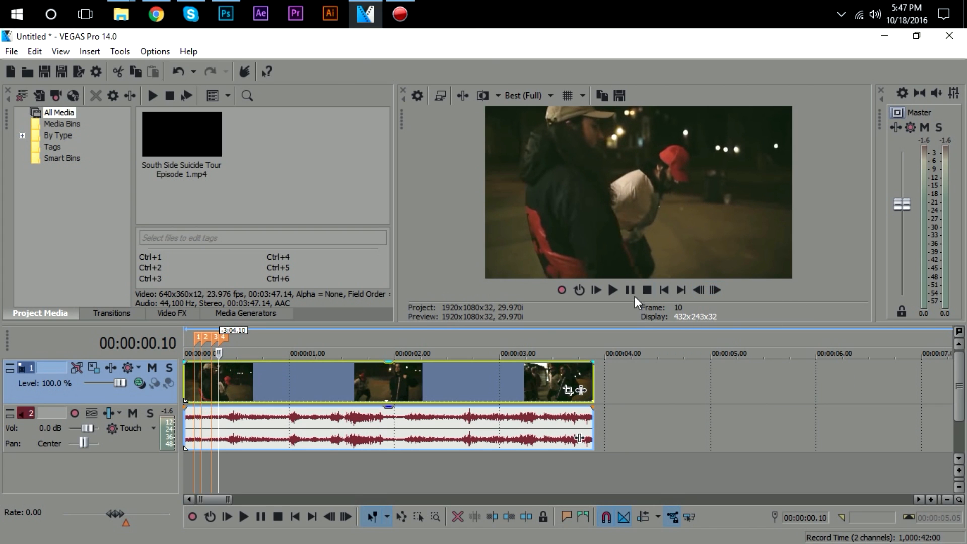
Advance through the clip frame by frame and add markers at frames 13 and 15
left_click(719, 290)
left_click(718, 289)
left_click(718, 290)
key("m")
key("Return")
left_click(719, 290)
left_click(719, 289)
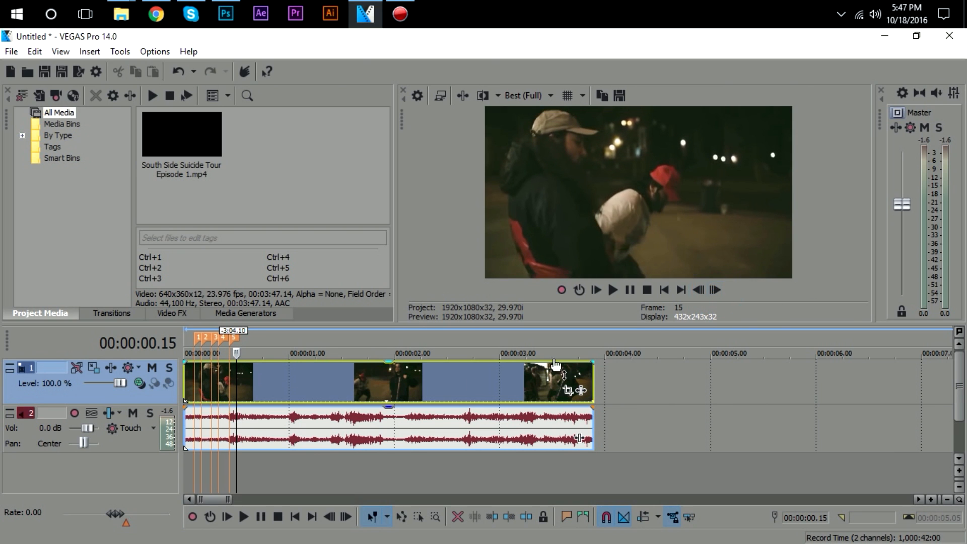
key("m")
key("Return")
Review the frame at each of the six markers in order
scroll(238, 378, "up", 8)
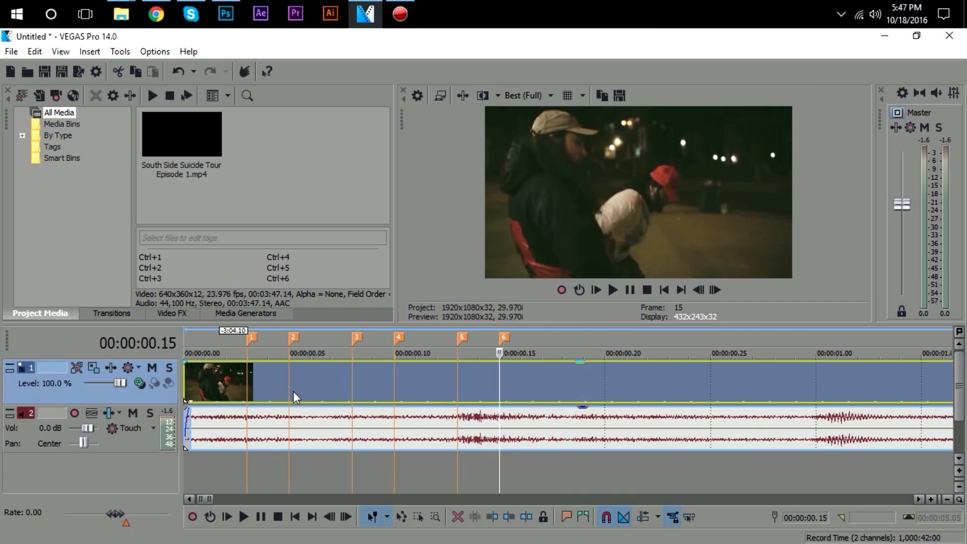
left_click(252, 383)
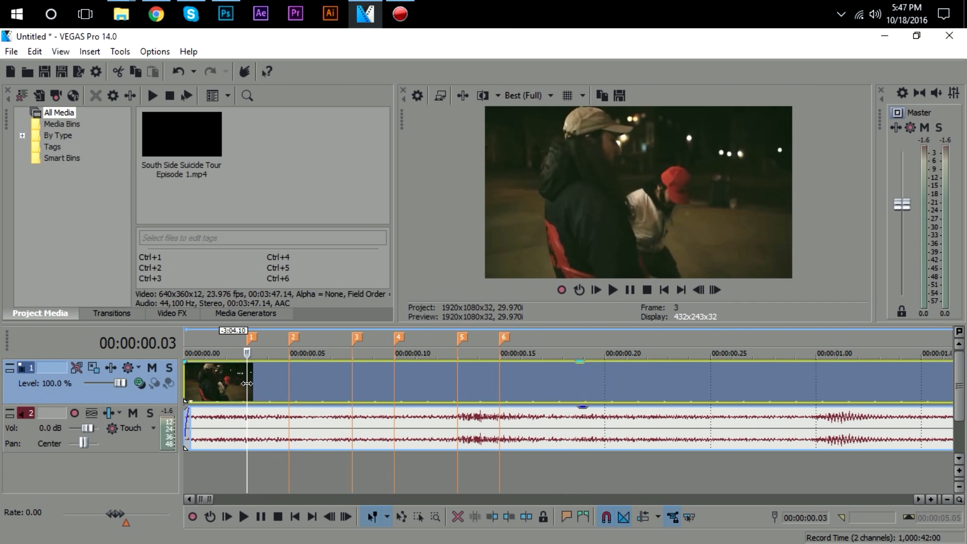
left_click(290, 376)
left_click(351, 375)
left_click(397, 385)
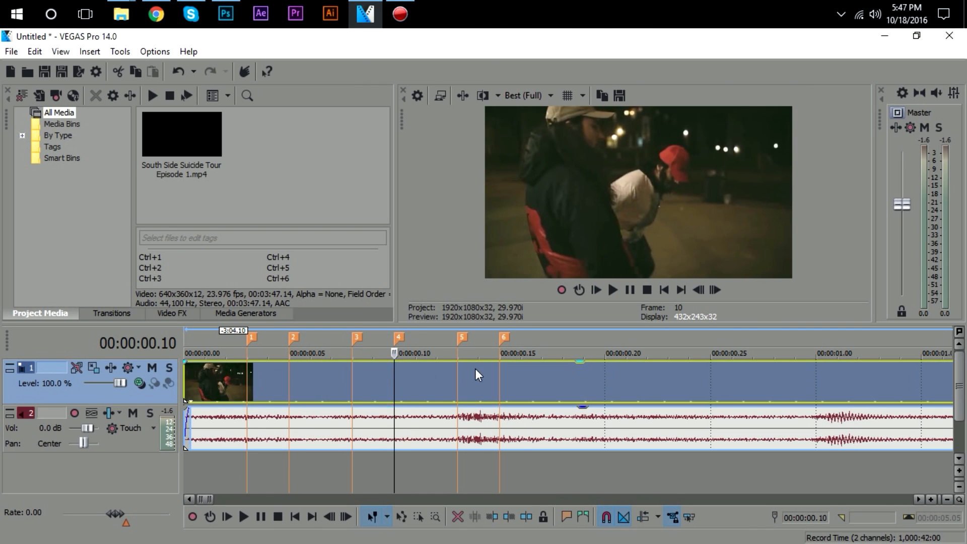
left_click(458, 382)
left_click(498, 373)
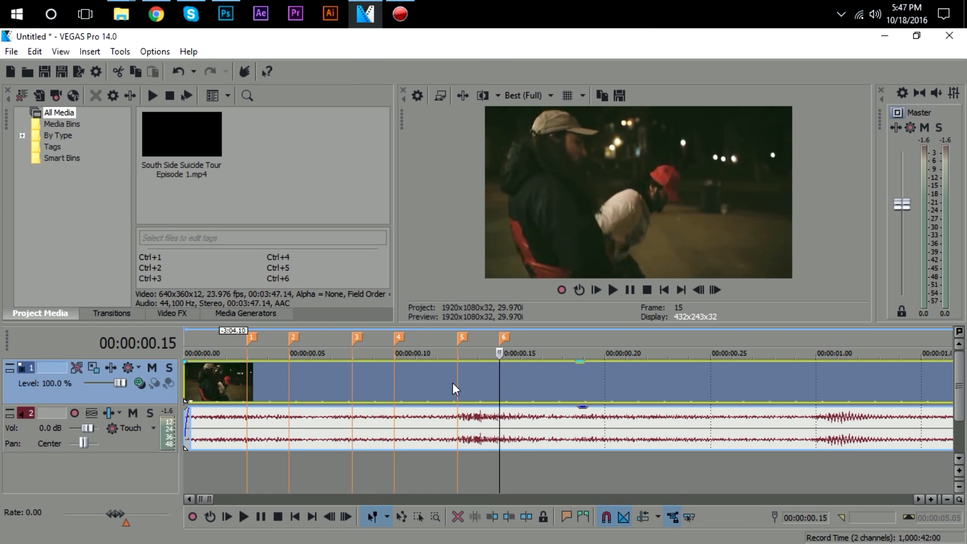
Check the frames between the first and fourth markers and return the playhead to the first marker
left_click(249, 380)
left_click(271, 379)
left_click(278, 379)
left_click(300, 380)
left_click(320, 381)
left_click(346, 382)
left_click(407, 383)
left_click(246, 386)
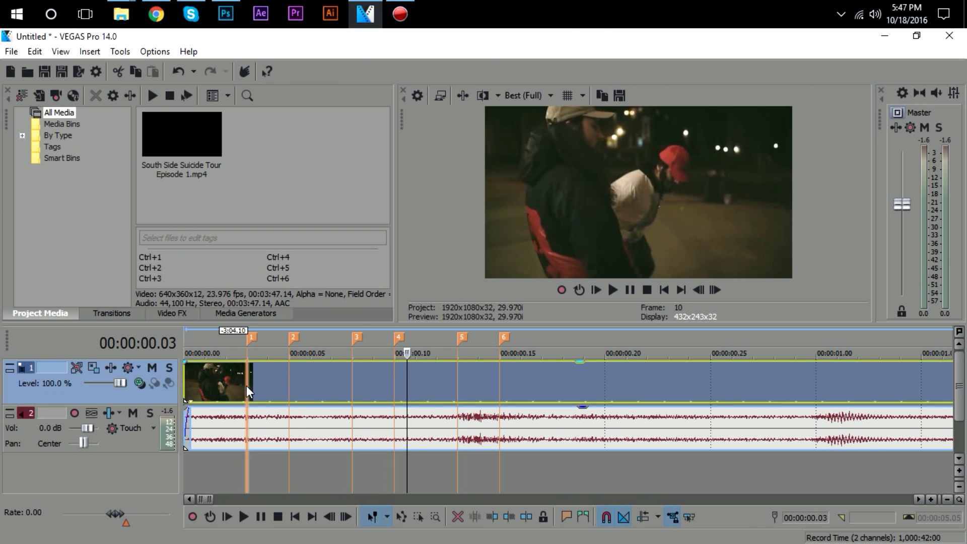
Review the clip's frame at each marker from the second to the sixth
left_click(288, 377)
left_click(351, 379)
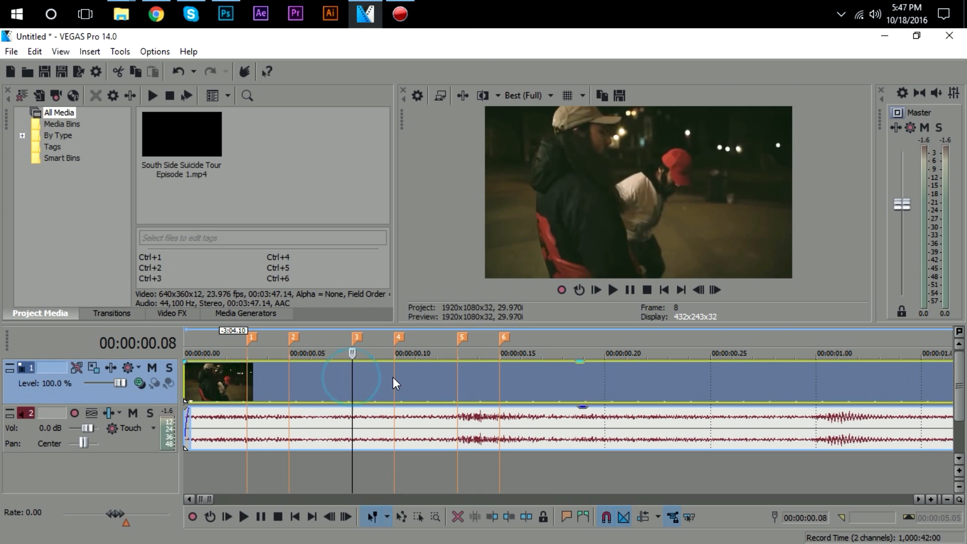
left_click(393, 380)
left_click(461, 376)
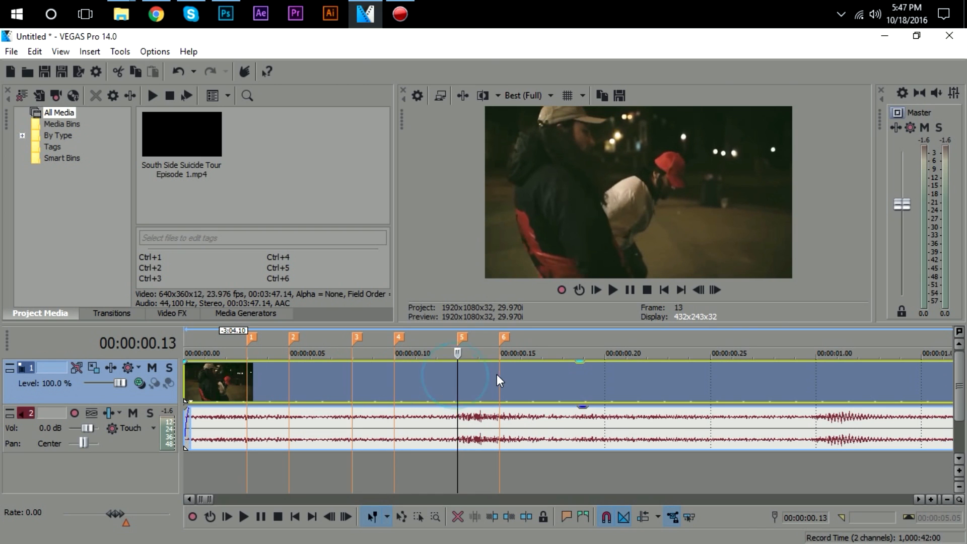
left_click(500, 373)
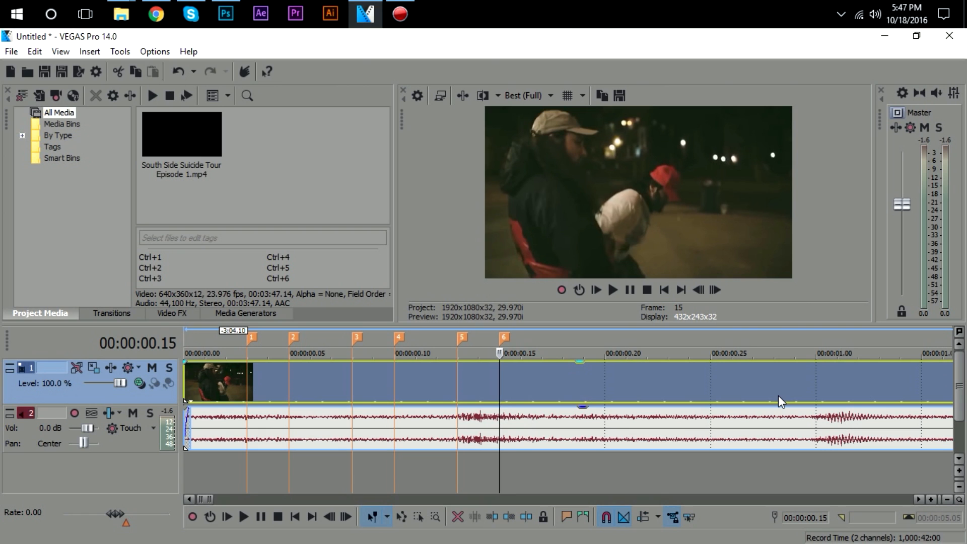
Return the playhead to the clip's start and show that frame full screen with the external monitor preview
scroll(773, 391, "down", 3)
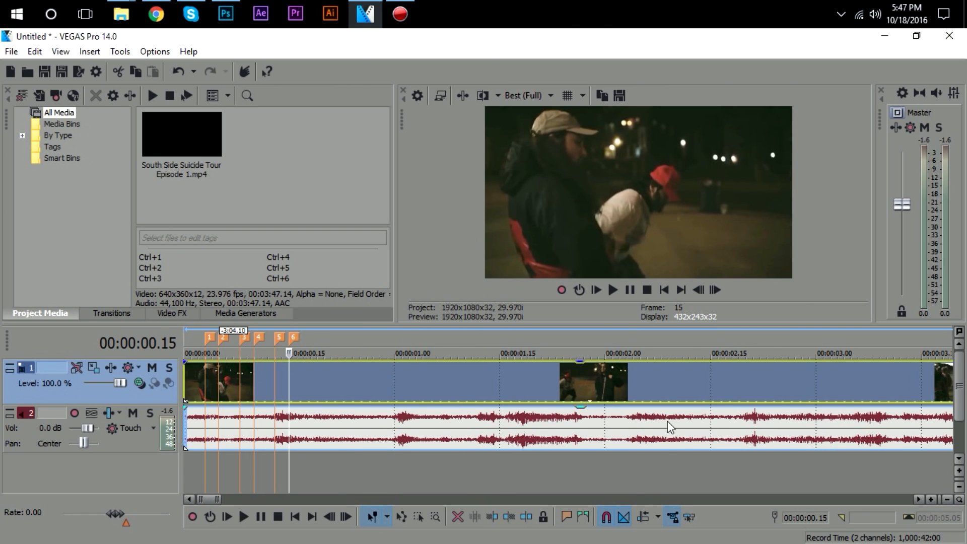
scroll(668, 423, "down", 1)
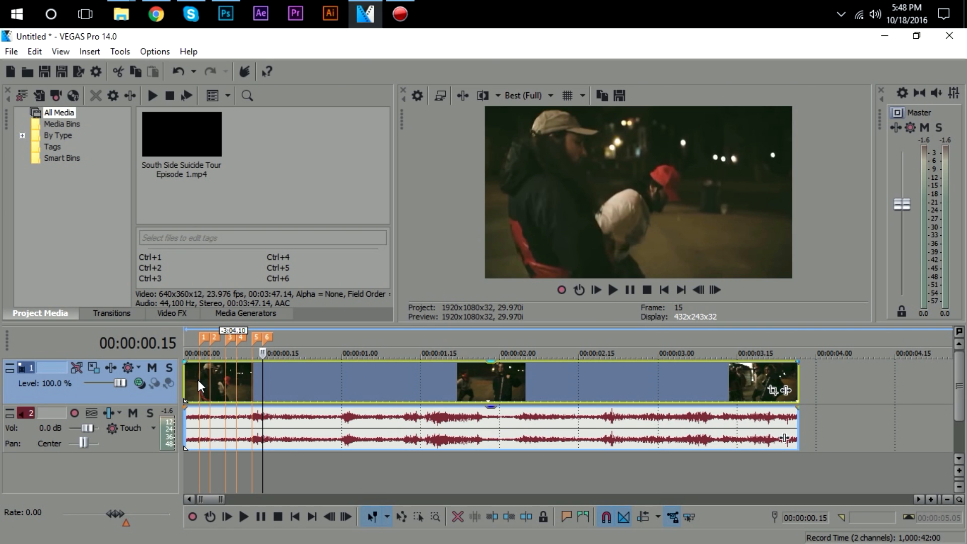
left_click(192, 381)
scroll(212, 398, "up", 5)
left_click(192, 384)
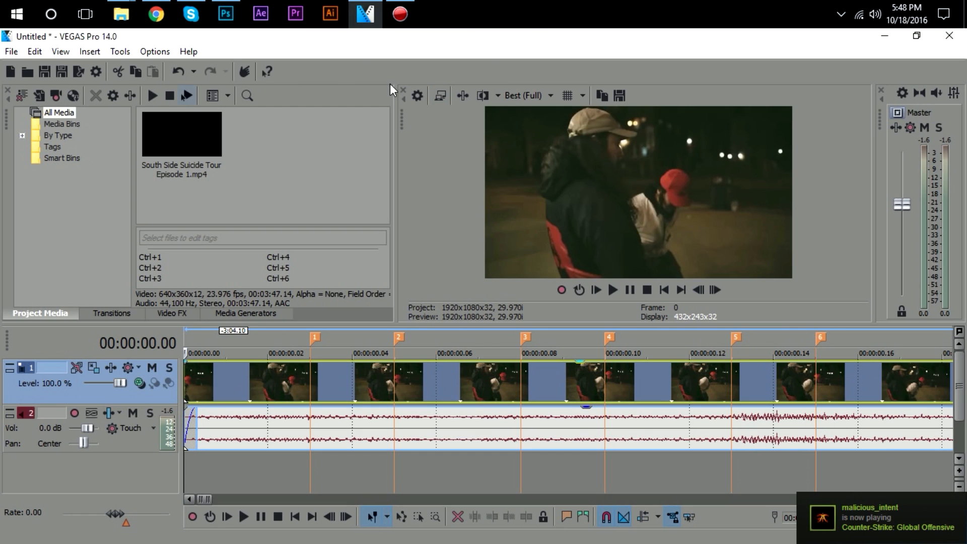
left_click(437, 97)
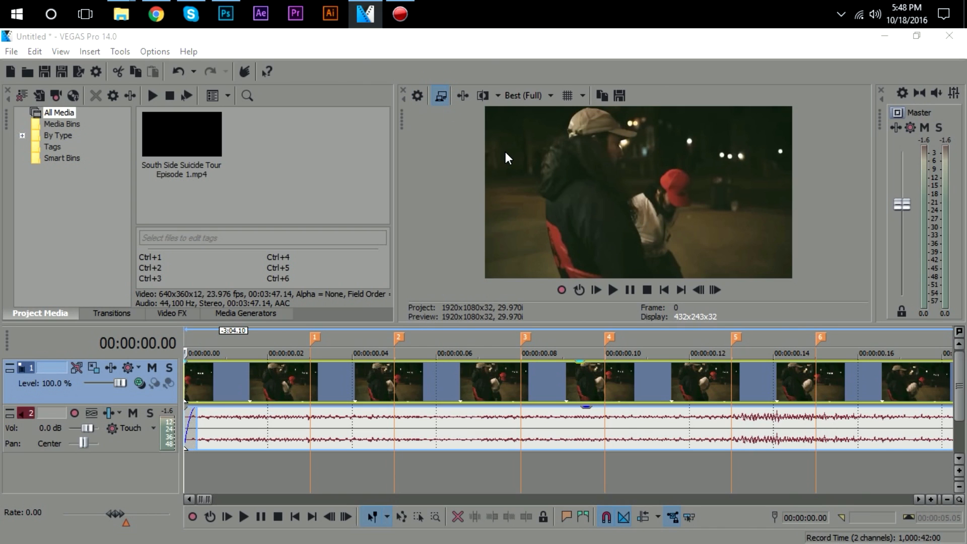
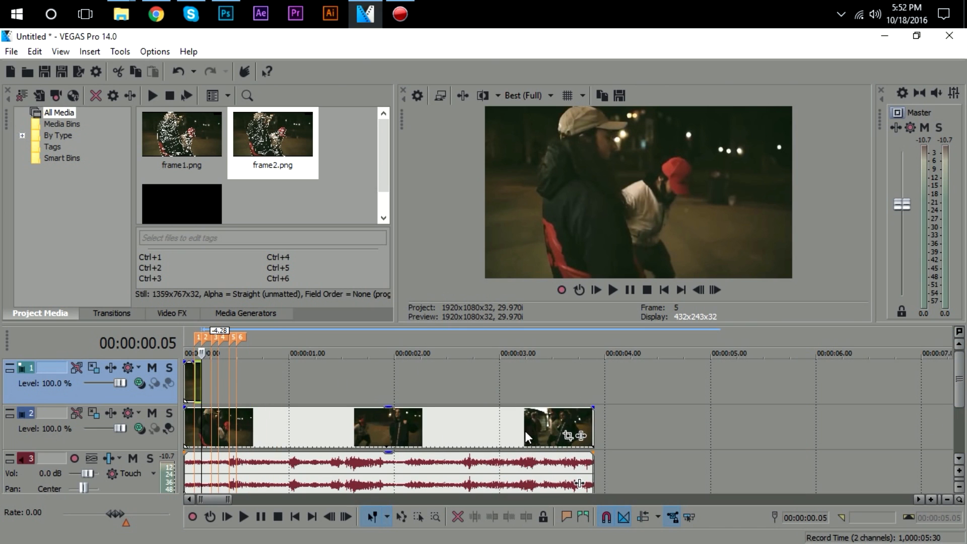
Inspect the timeline around the placed frame2.png and the sixth marker, and set the playhead just after frame2.png
scroll(428, 413, "up", 2)
scroll(346, 387, "up", 4)
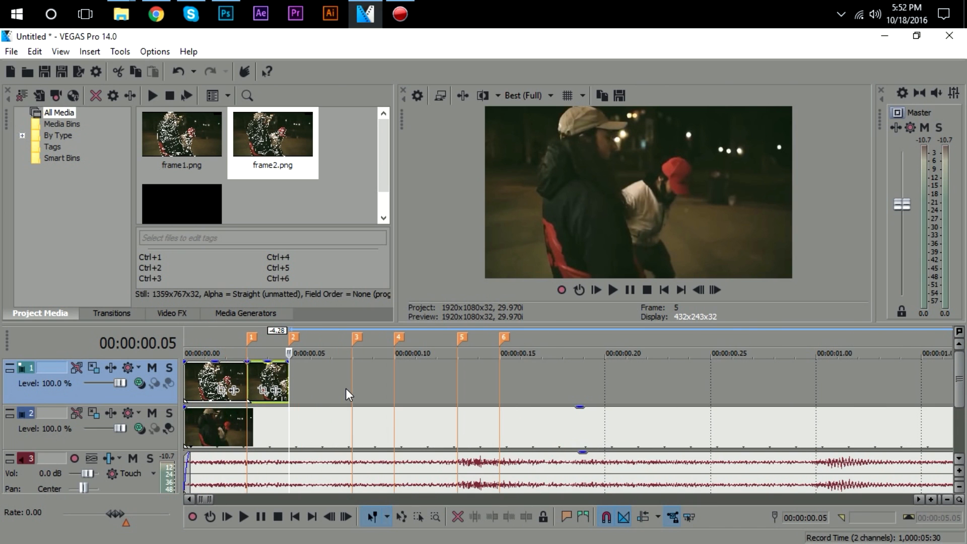
scroll(348, 388, "up", 4)
left_click(435, 376)
left_click(458, 378)
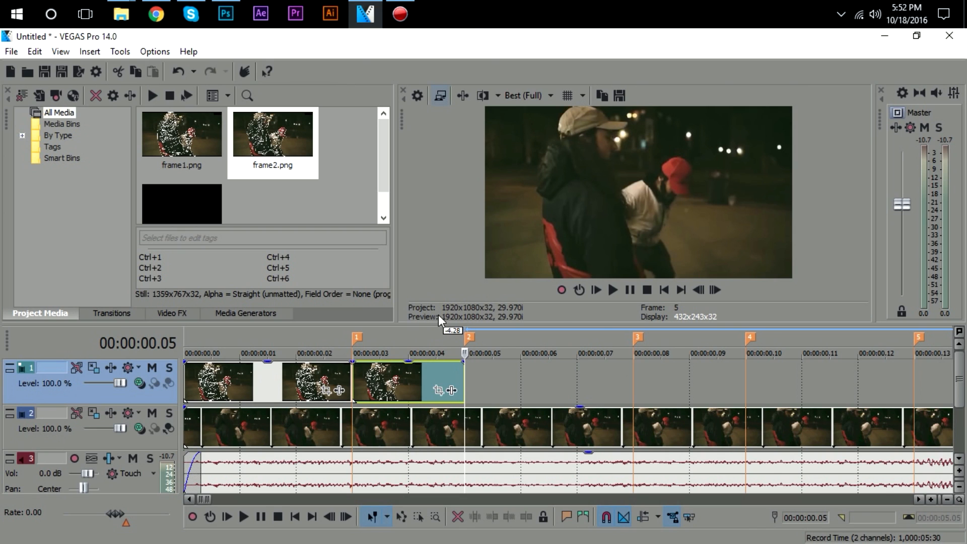
scroll(594, 398, "down", 2)
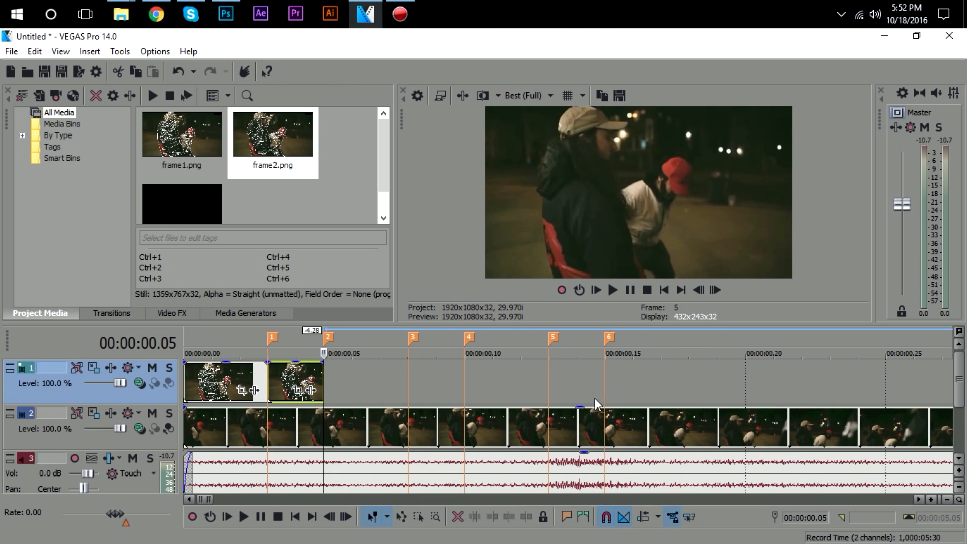
left_click(603, 371)
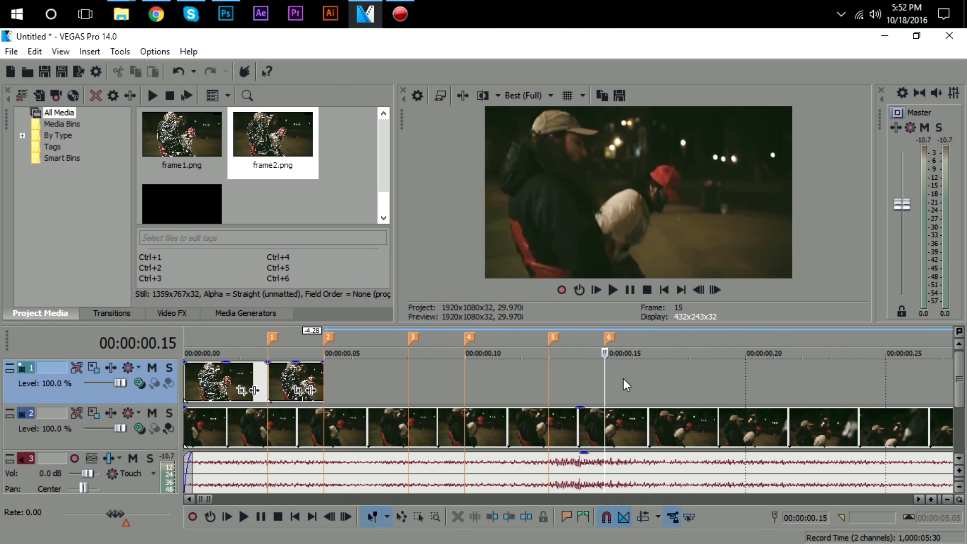
left_click(332, 390)
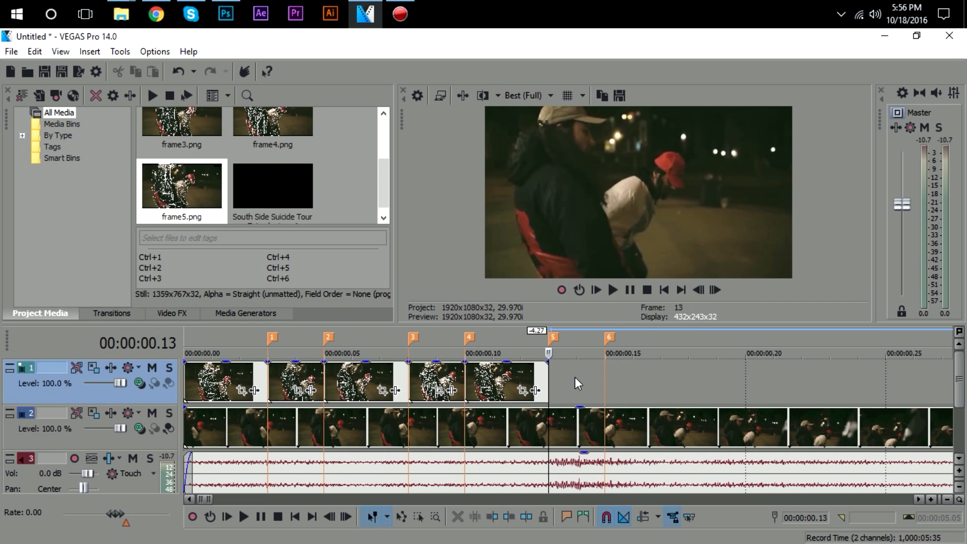
Review each of the five scribbled frame images on the upper track in order
left_click(219, 387)
left_click(298, 381)
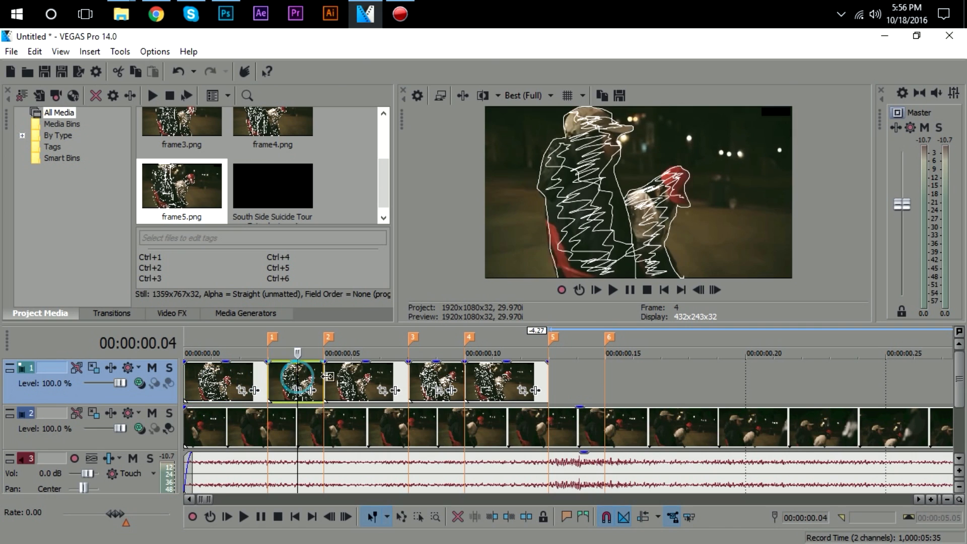
left_click(358, 381)
left_click(442, 381)
left_click(495, 377)
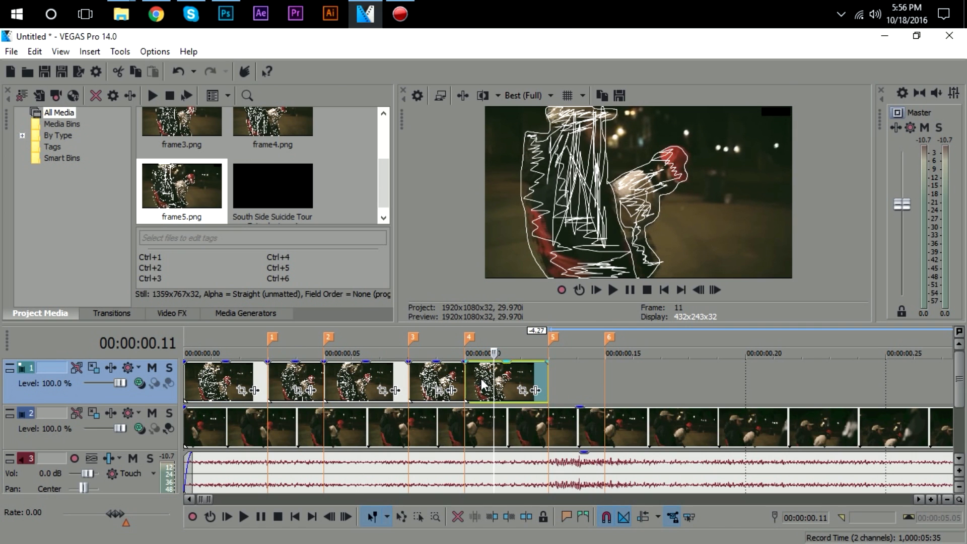
Play the scribbled frame sequence from the clip's start and stop playback
left_click(188, 420)
key("space")
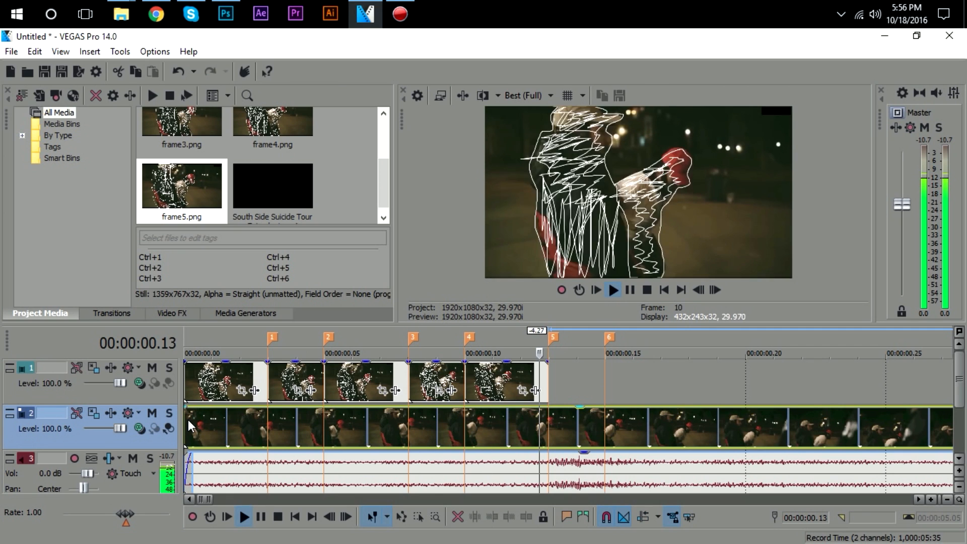
key("space")
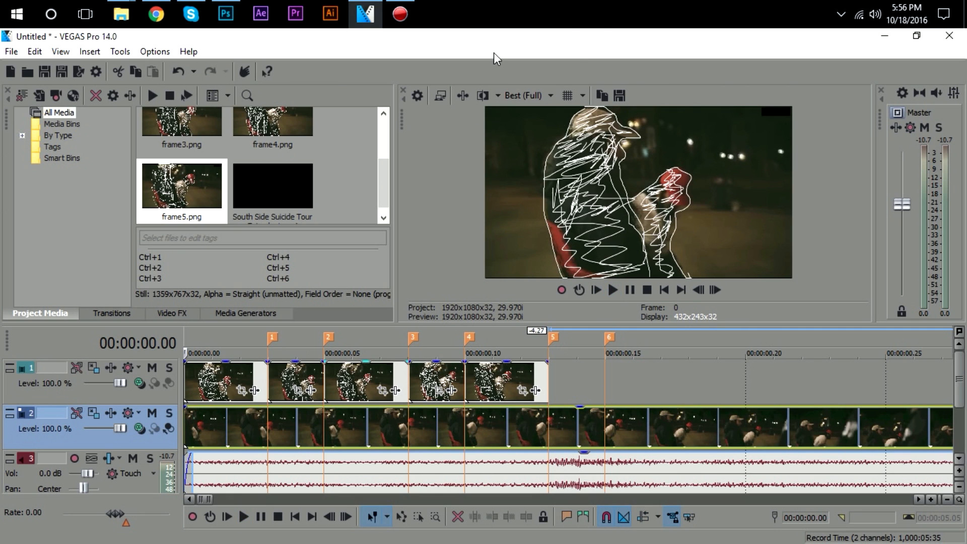
Set the preview quality to Preview (Auto), and play a loop region from the start to 00:00:00.13
left_click(529, 95)
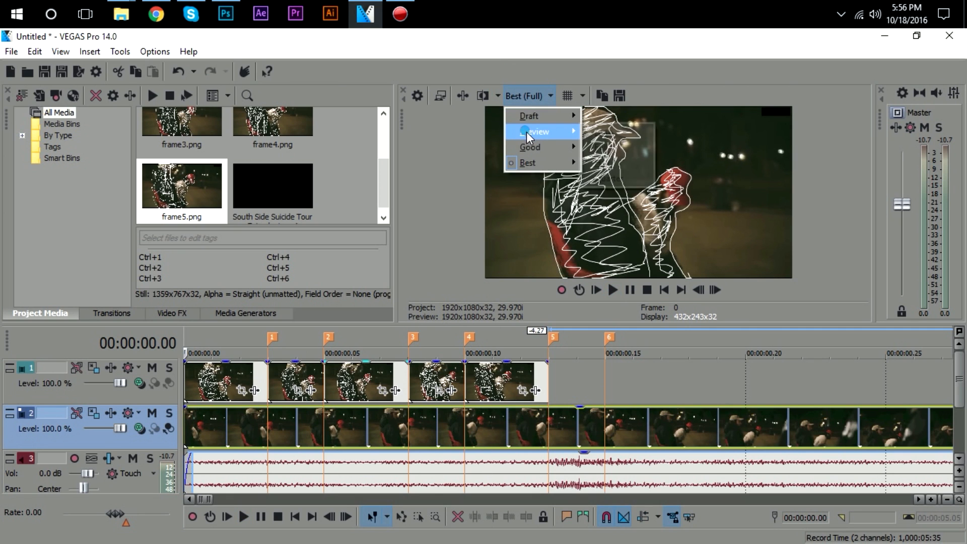
left_click(610, 129)
mouse_move(560, 346)
left_mouse_down()
mouse_move(59, 347)
mouse_move(98, 347)
left_mouse_up()
key("space")
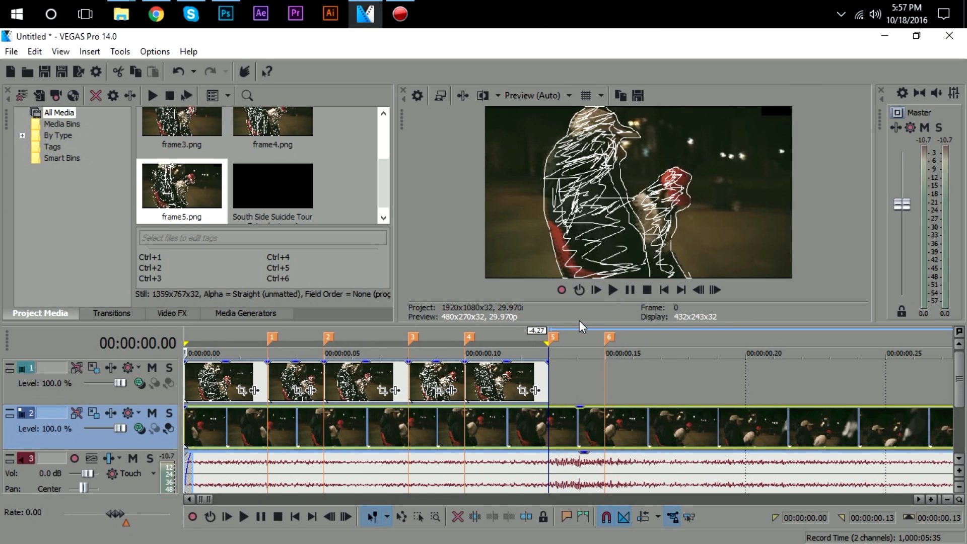
Extend the loop region to 00:00:00.20, play it, and place the playhead just after the fifth scribbled frame image
left_click(549, 345)
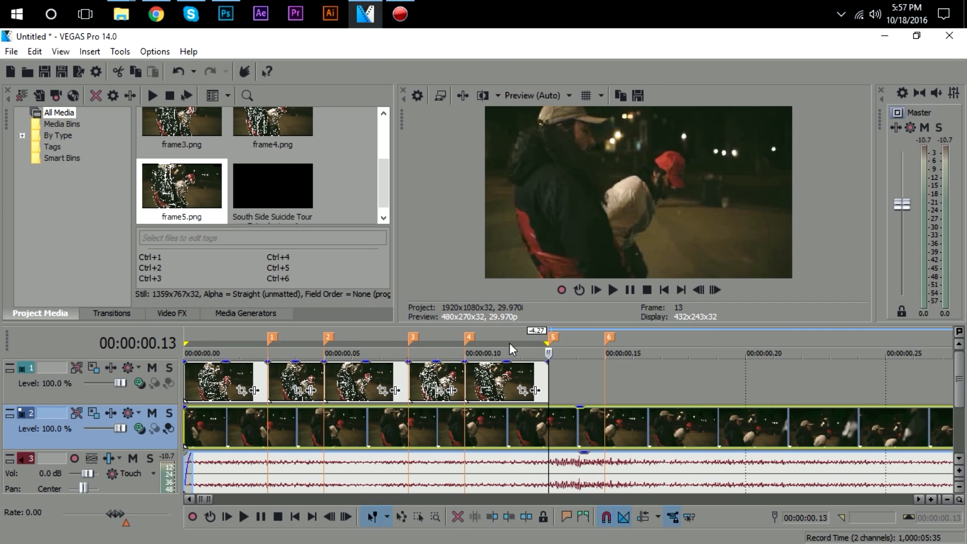
left_click_drag(550, 344, 742, 343)
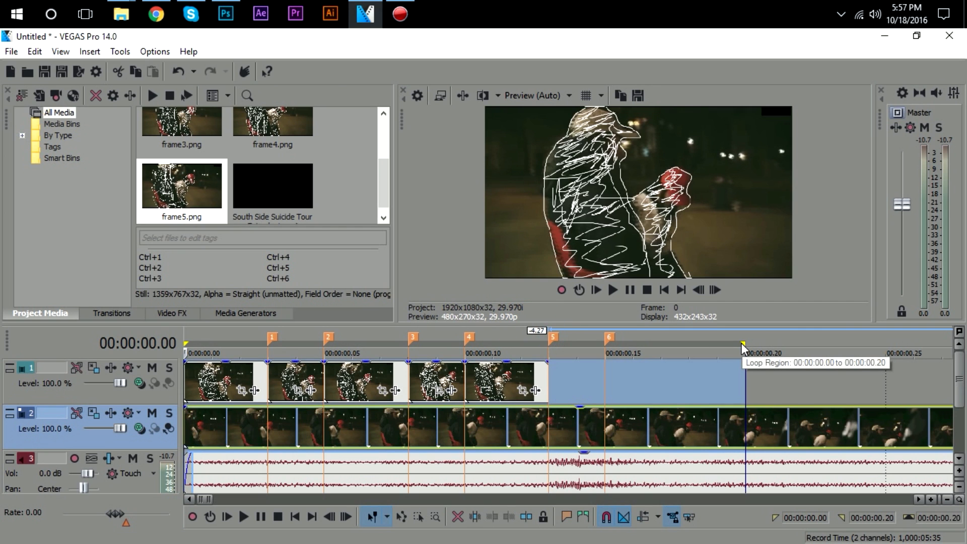
key("space")
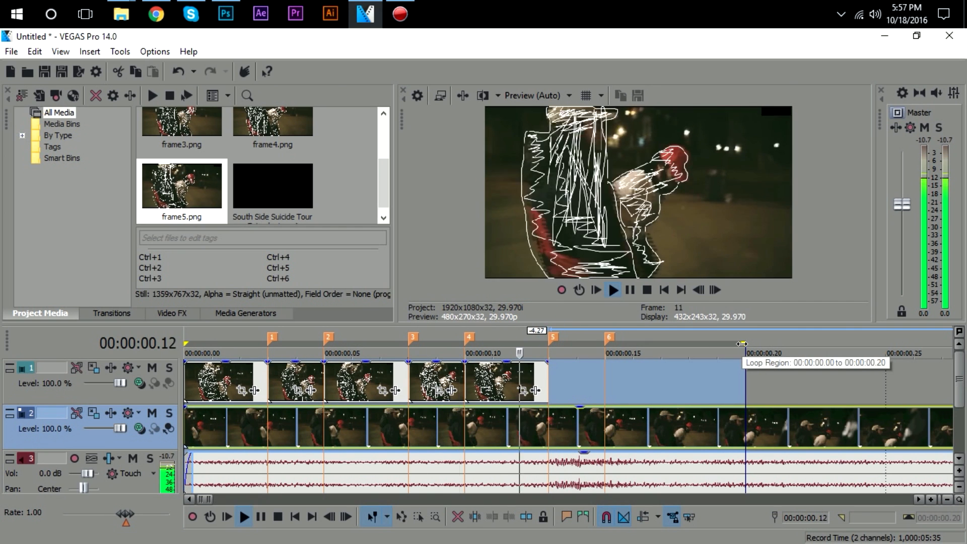
left_click(570, 385)
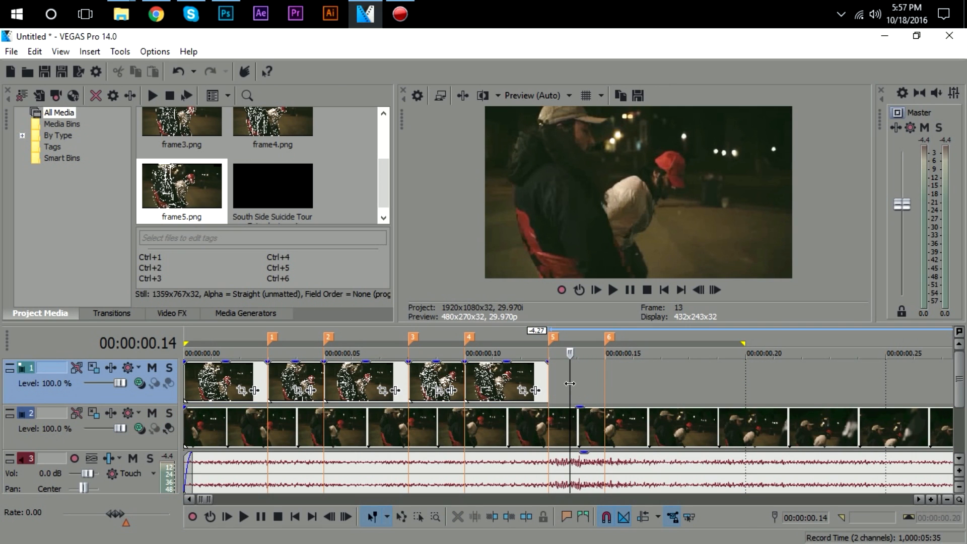
Step through the scribbled frame images on the upper track twice to compare the drawings
scroll(356, 378, "down", 5)
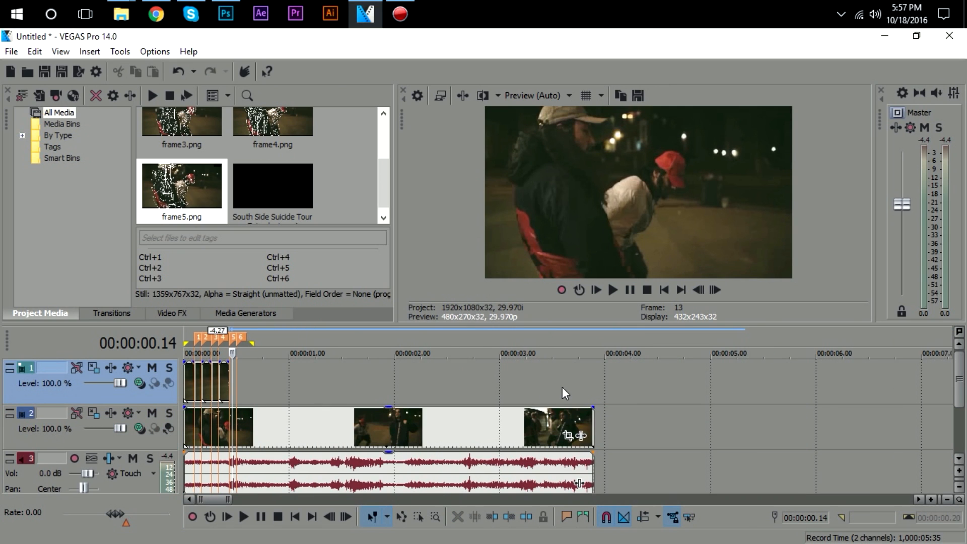
scroll(477, 401, "up", 5)
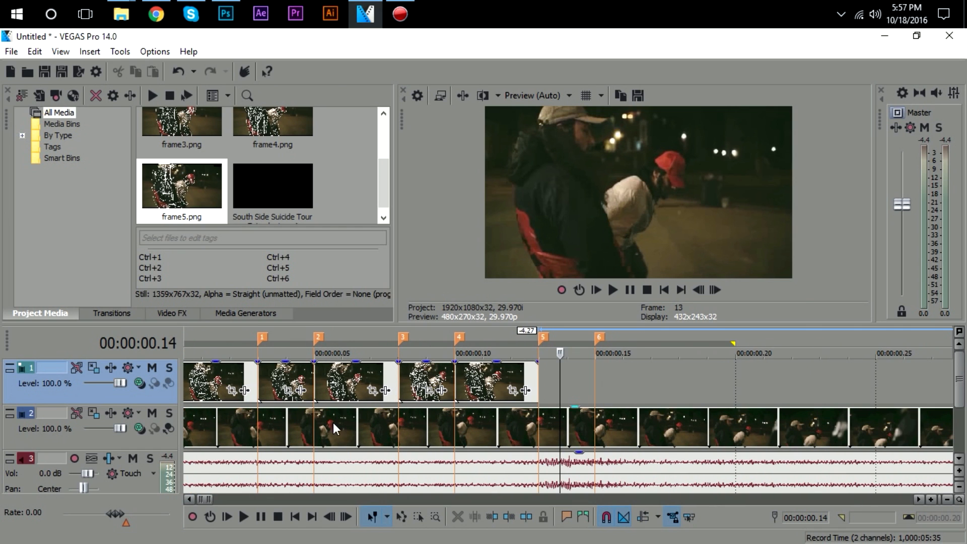
left_click_drag(203, 498, 171, 497)
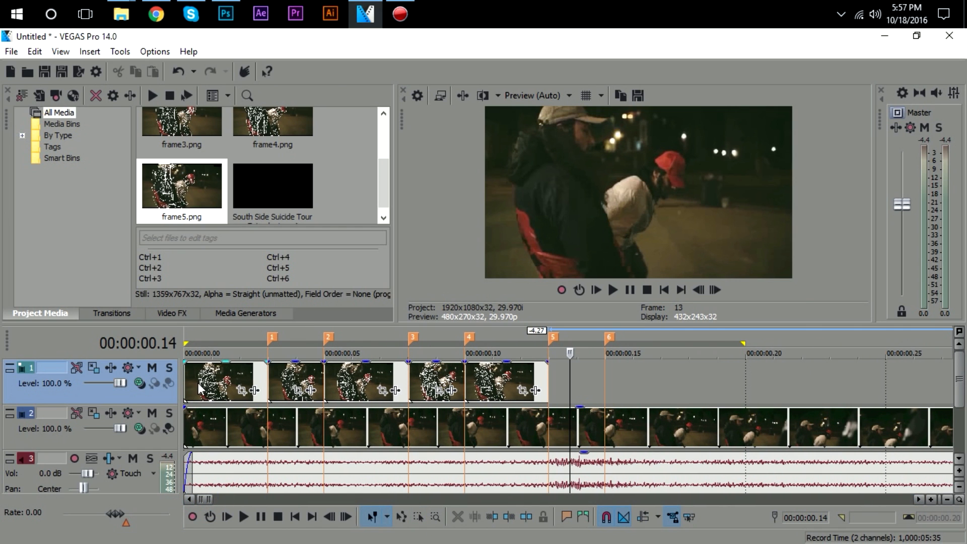
left_click(218, 378)
left_click(285, 374)
left_click(353, 378)
left_click(458, 379)
left_click(493, 377)
left_click(221, 378)
left_click(274, 371)
left_click(436, 379)
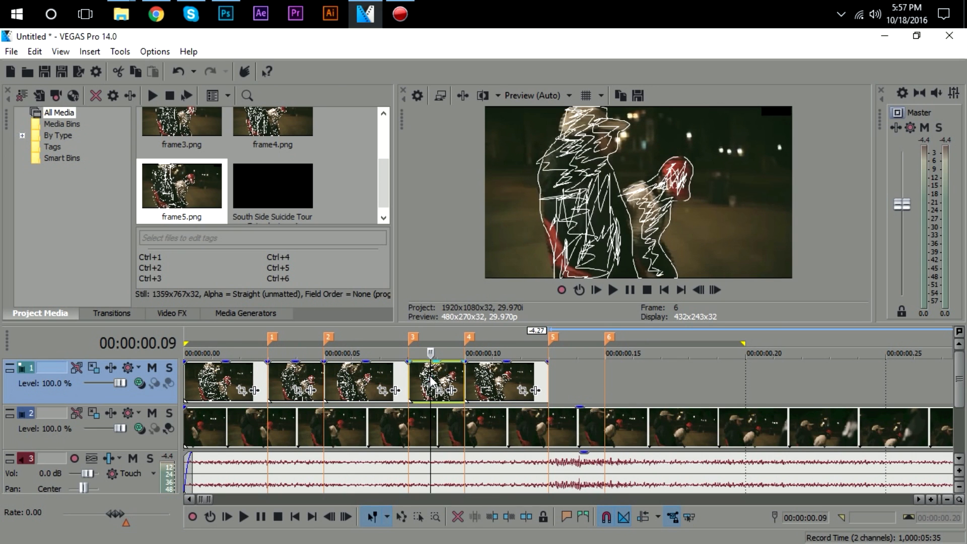
left_click(506, 379)
Play the loop region from the clip's start twice to check the scribble animation
left_click(212, 390)
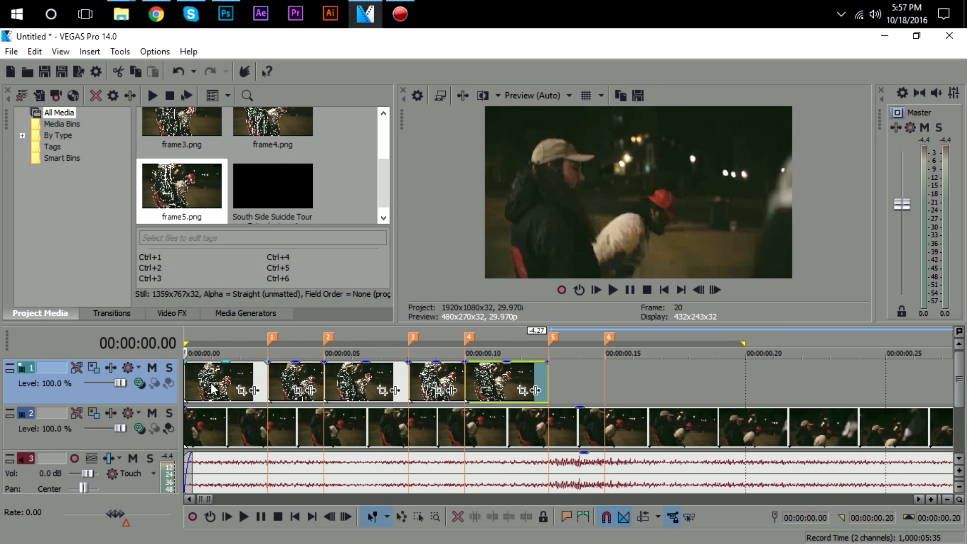
key("space")
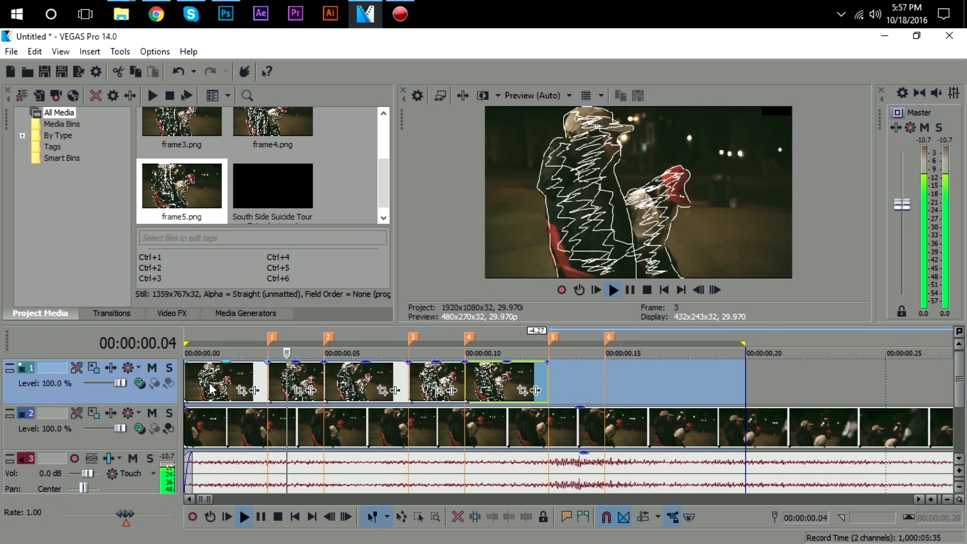
key("space")
scroll(212, 389, "down", 2)
scroll(211, 390, "down", 1)
key("space")
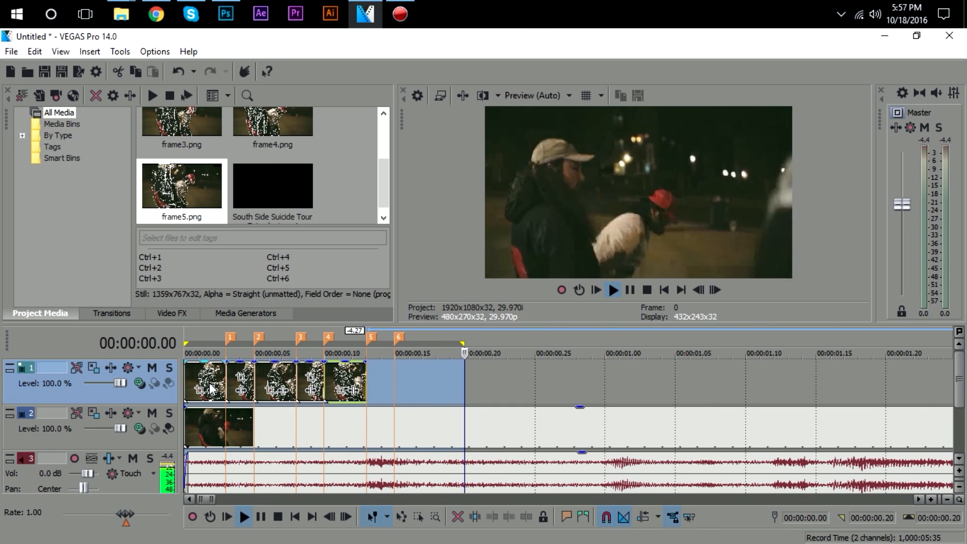
key("space")
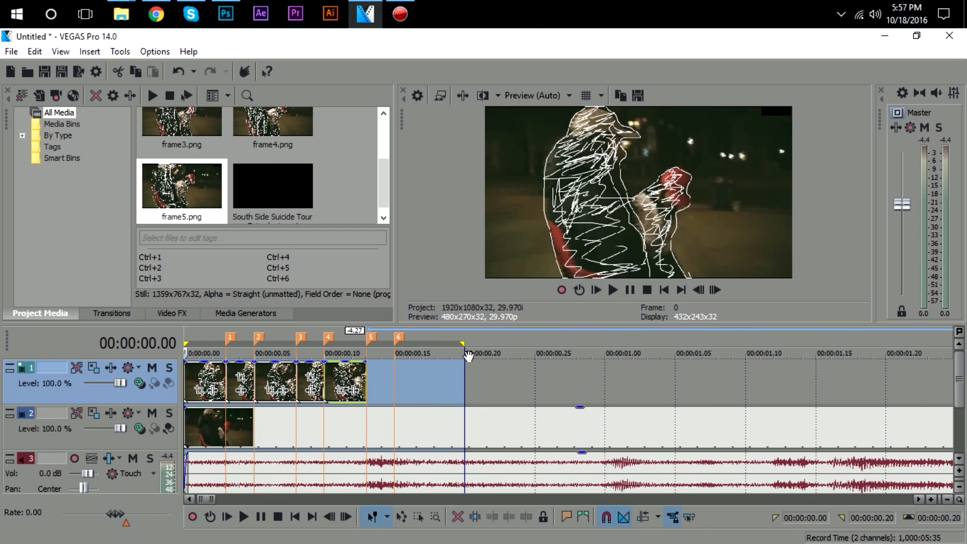
Compare the scribbled images around the first and second markers up close, and set the playhead at frame 1
left_click(388, 377)
scroll(388, 377, "down", 3)
scroll(302, 388, "up", 6)
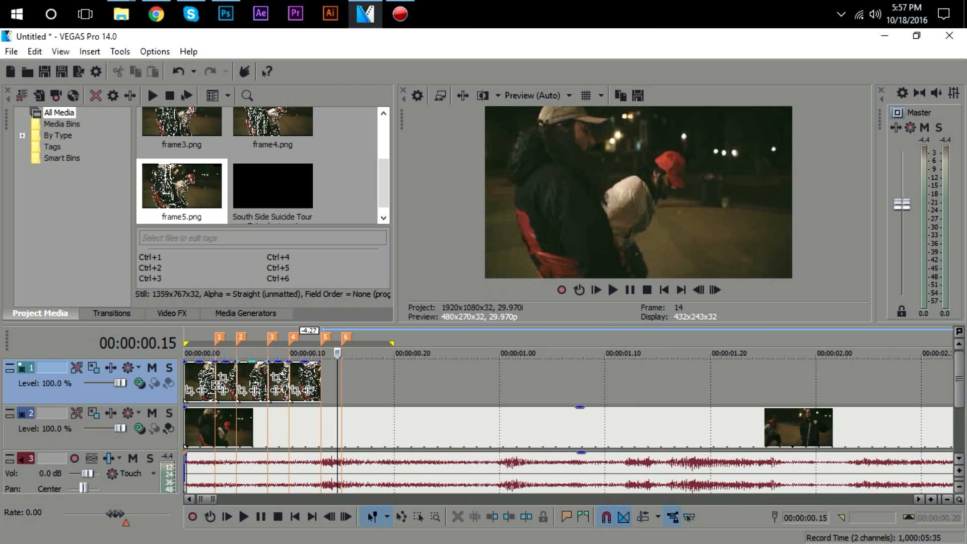
left_click(219, 375)
left_click(244, 374)
left_click(289, 374)
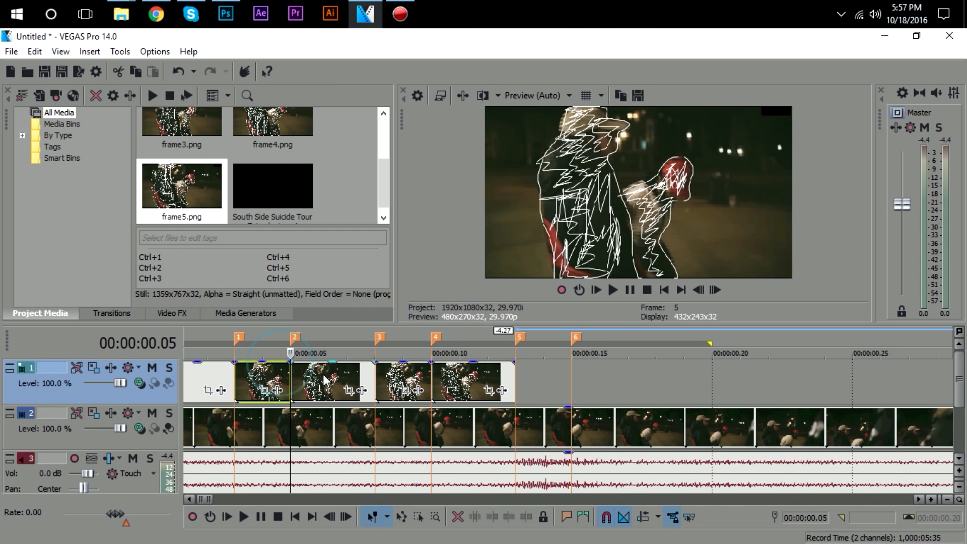
left_click(323, 373)
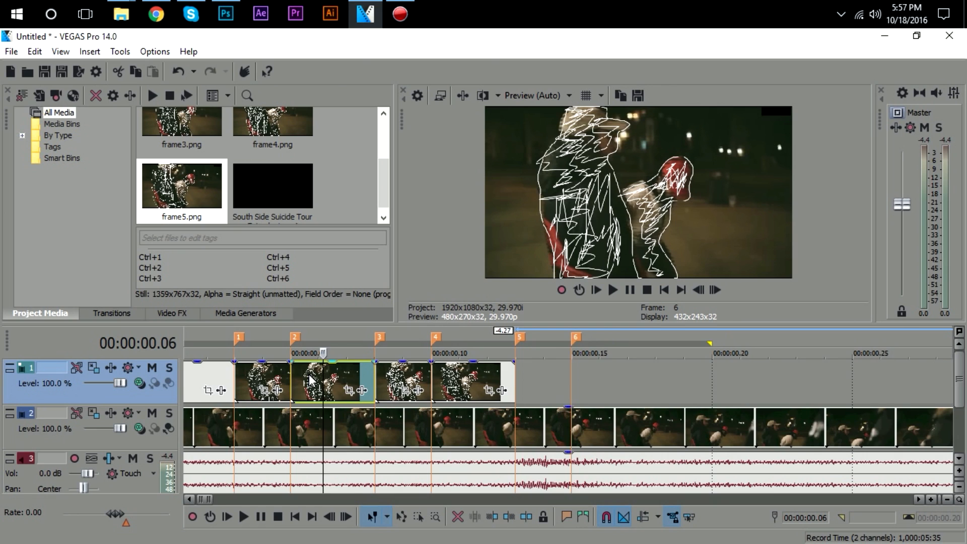
scroll(309, 375, "up", 3)
left_click(232, 377)
left_click(245, 377)
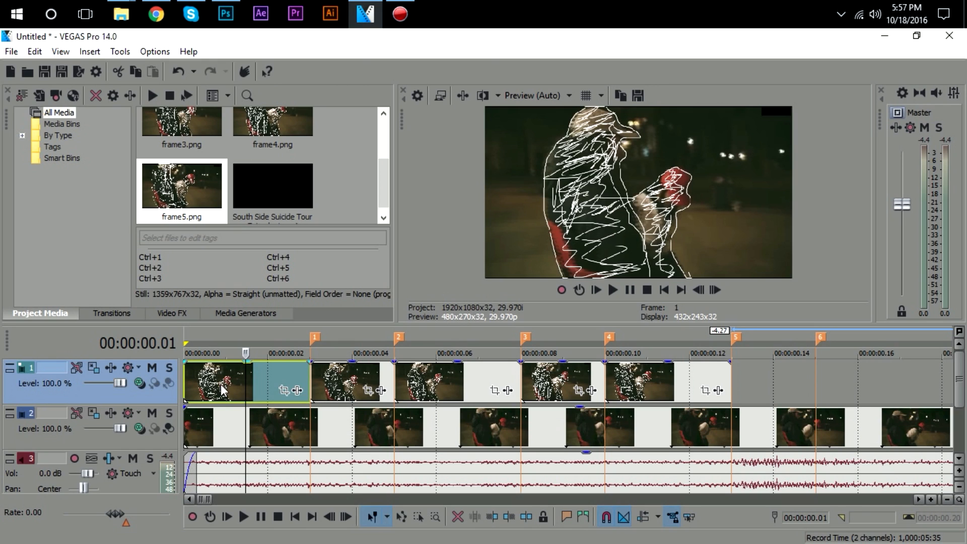
Mute the scribbled image track and step through the bare clip from its start to frame 6
left_click(153, 366)
left_click(186, 380)
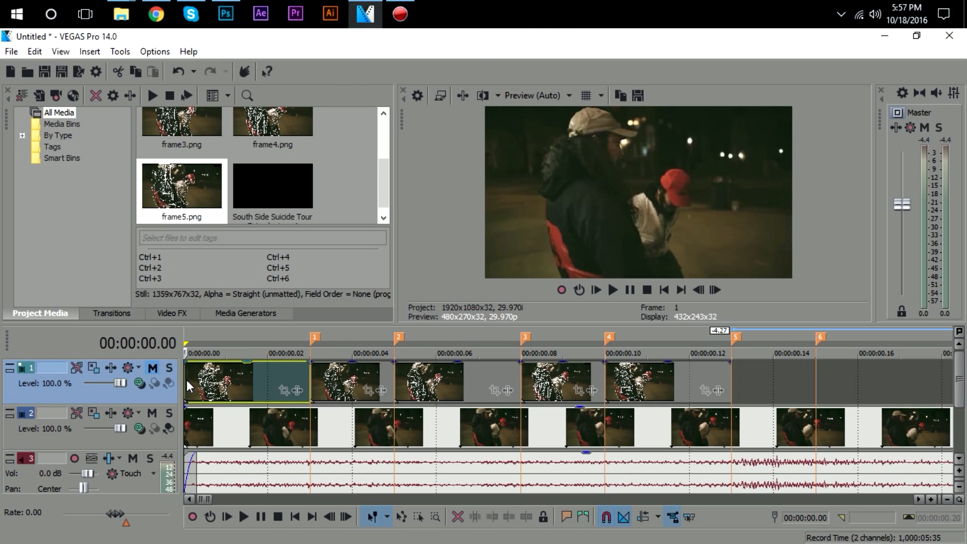
left_click(714, 292)
left_click(714, 291)
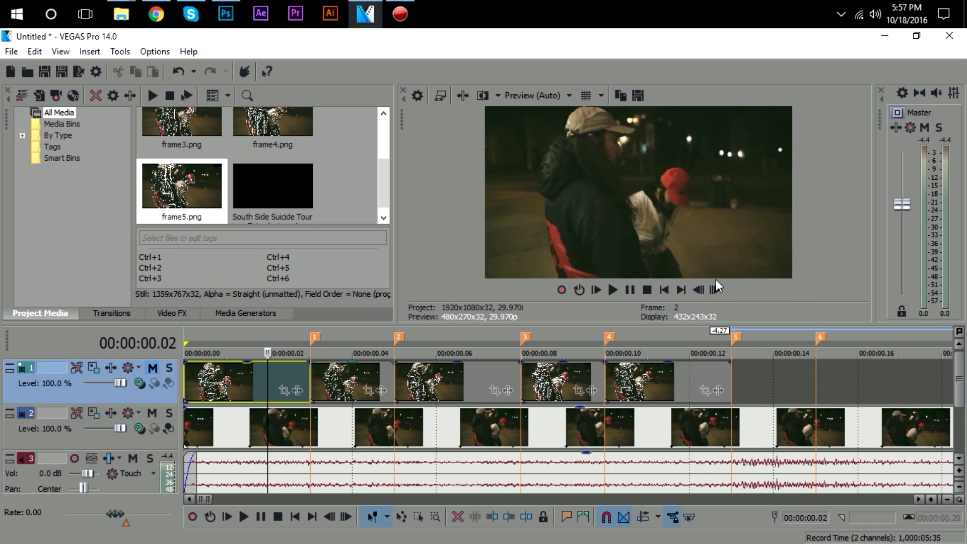
left_click(715, 290)
left_click(715, 290)
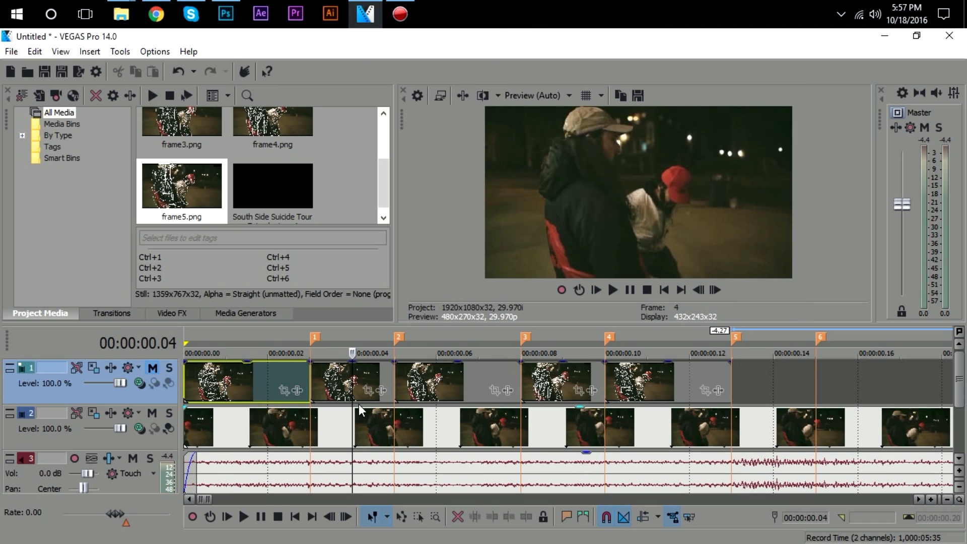
left_click(714, 291)
left_click(715, 290)
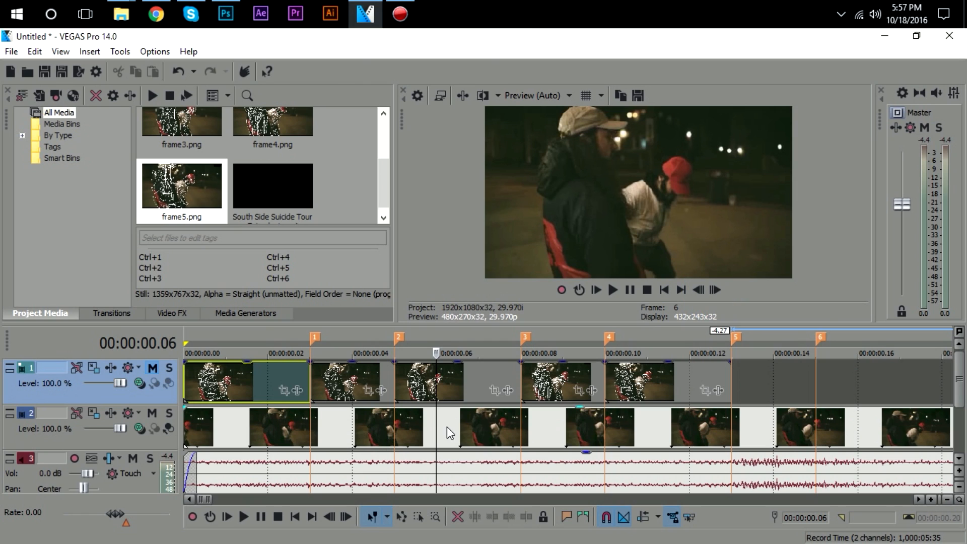
Step through the bare clip again from its start to frame 5, and unmute the scribbled image track
left_click(185, 377)
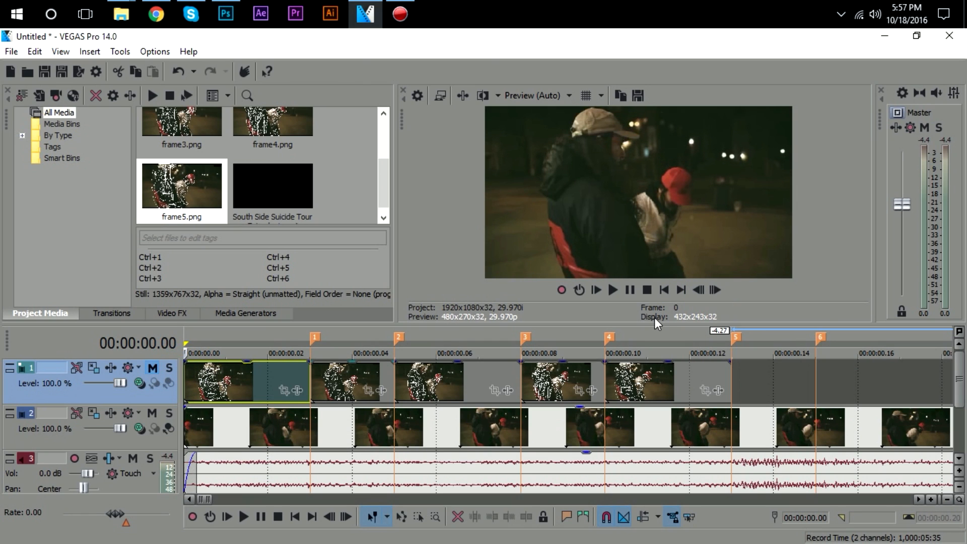
left_click(717, 290)
left_click(716, 289)
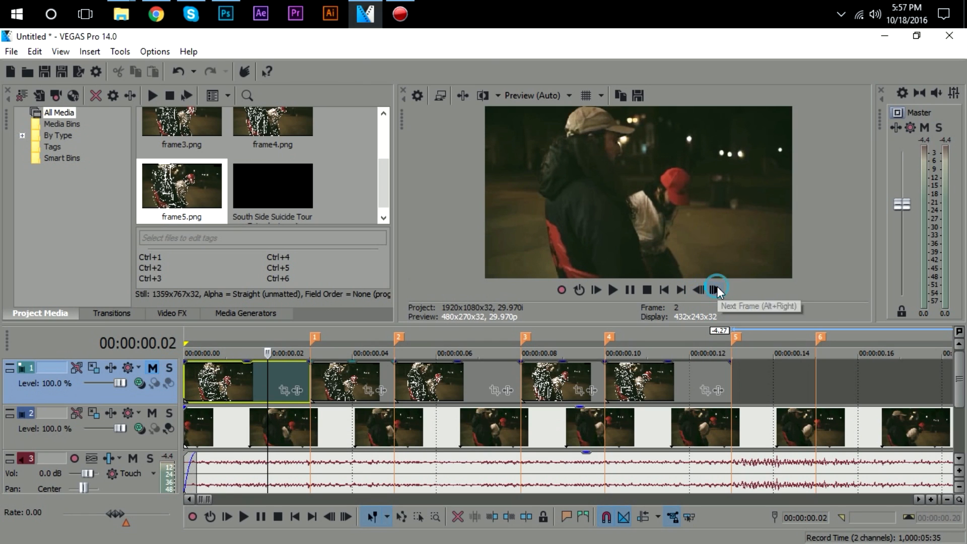
left_click(715, 289)
left_click(716, 290)
left_click(715, 289)
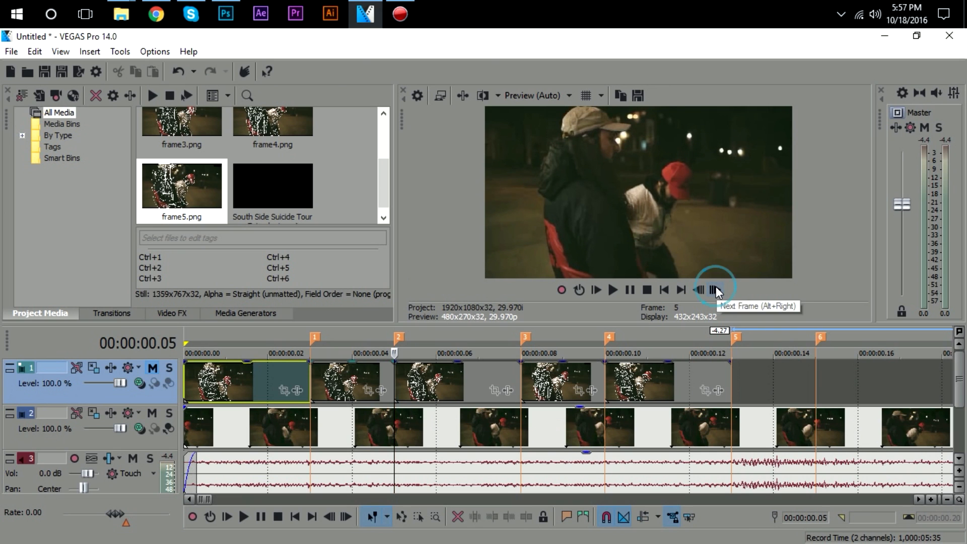
scroll(666, 437, "down", 4)
scroll(666, 437, "down", 5)
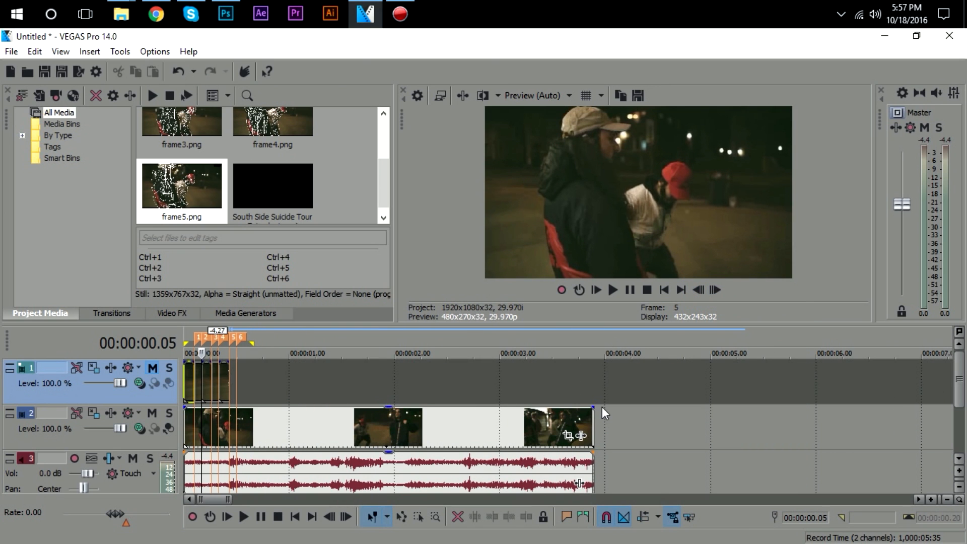
left_click(150, 368)
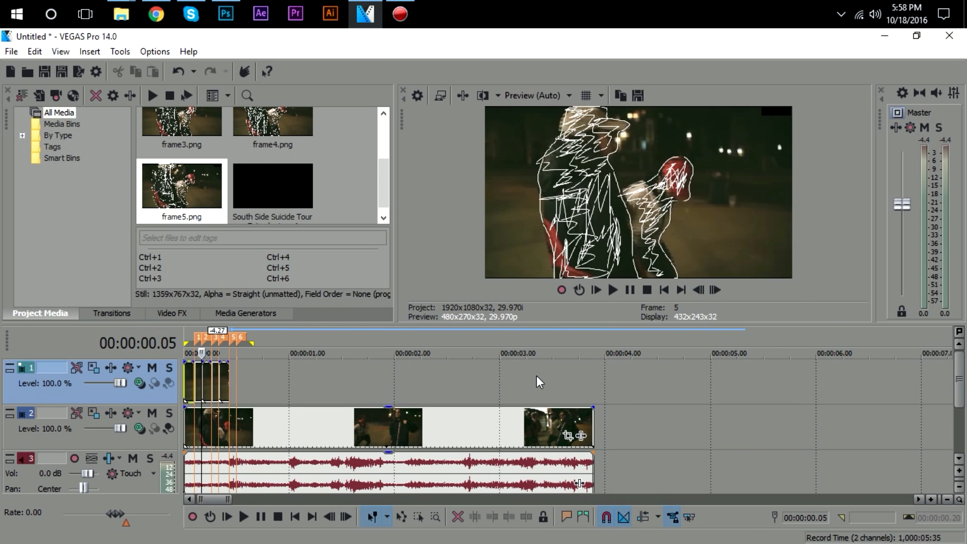
Play the timeline briefly from frame 5 to review the scribbled images over the clip
scroll(536, 375, "up", 4)
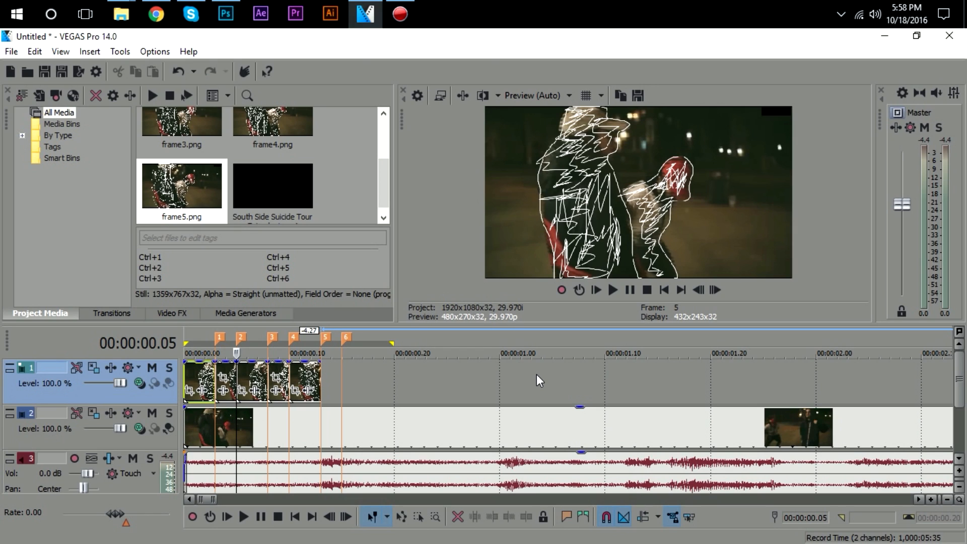
key("space")
key("space")
key("Up")
key("Up")
key("Up")
key("Up")
key("Up")
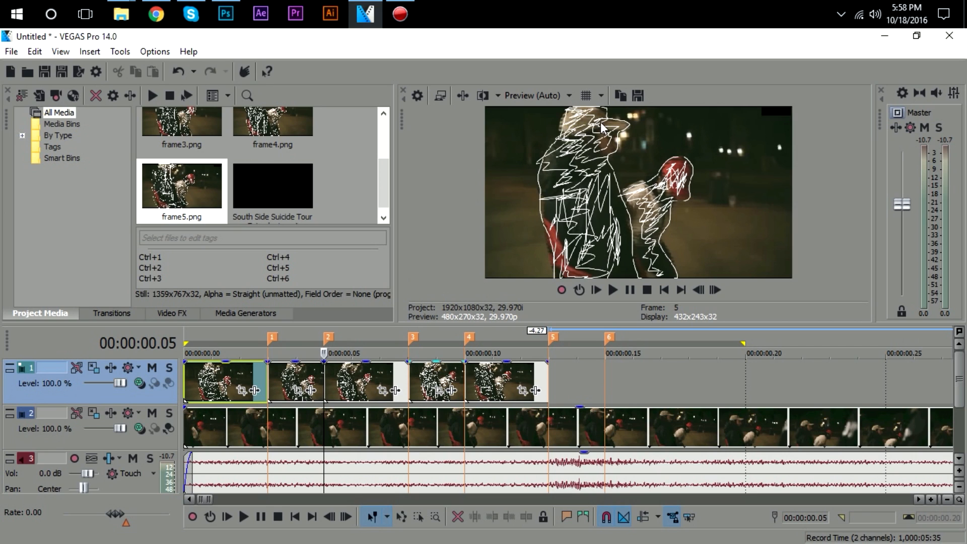
Examine the five scribbled images in order, and place the playhead just after the last one at frame 13
left_click(249, 379)
left_click(305, 378)
left_click(337, 379)
left_click(431, 378)
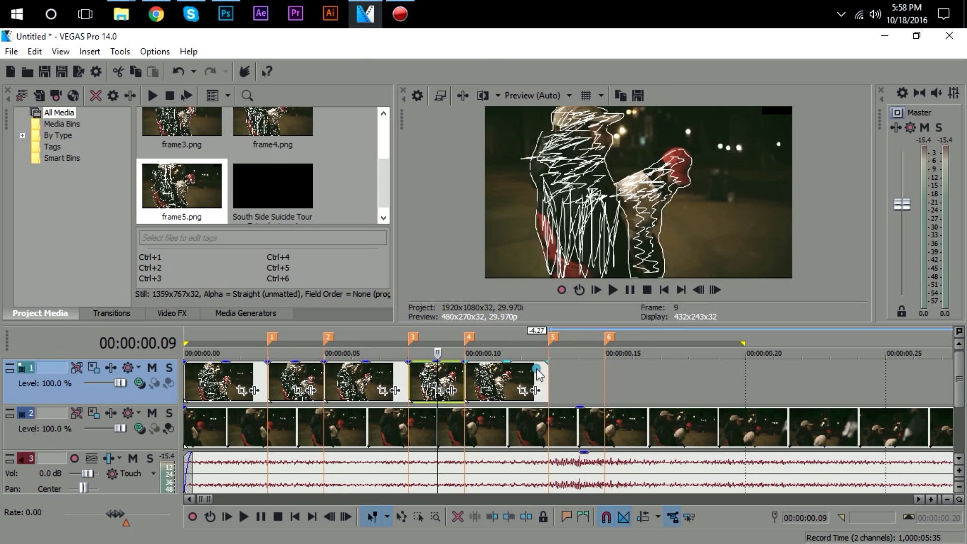
left_click(537, 379)
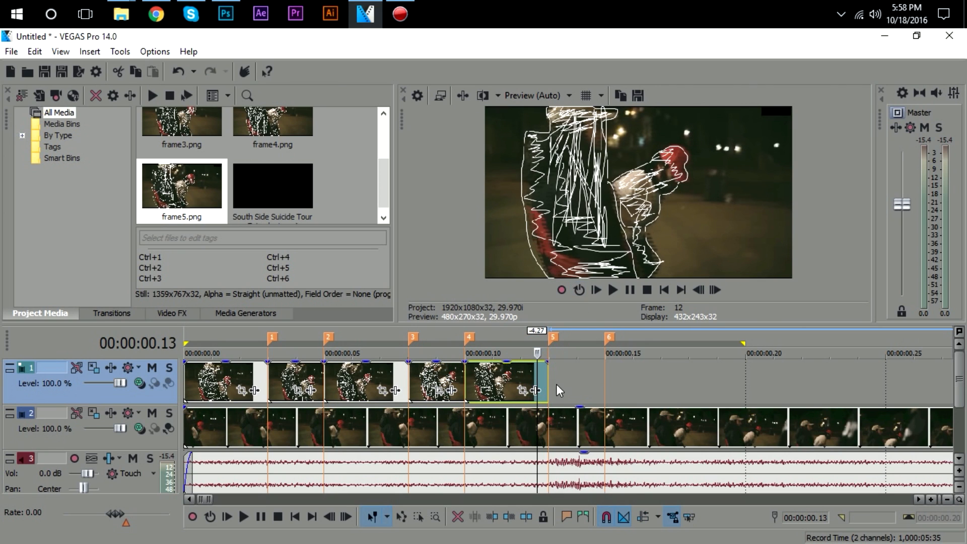
left_click(554, 378)
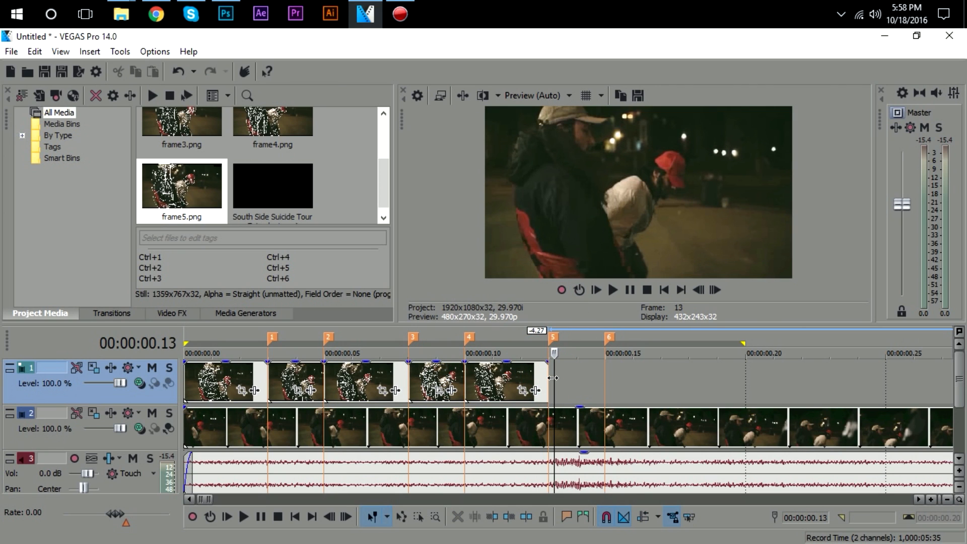
scroll(305, 393, "down", 3)
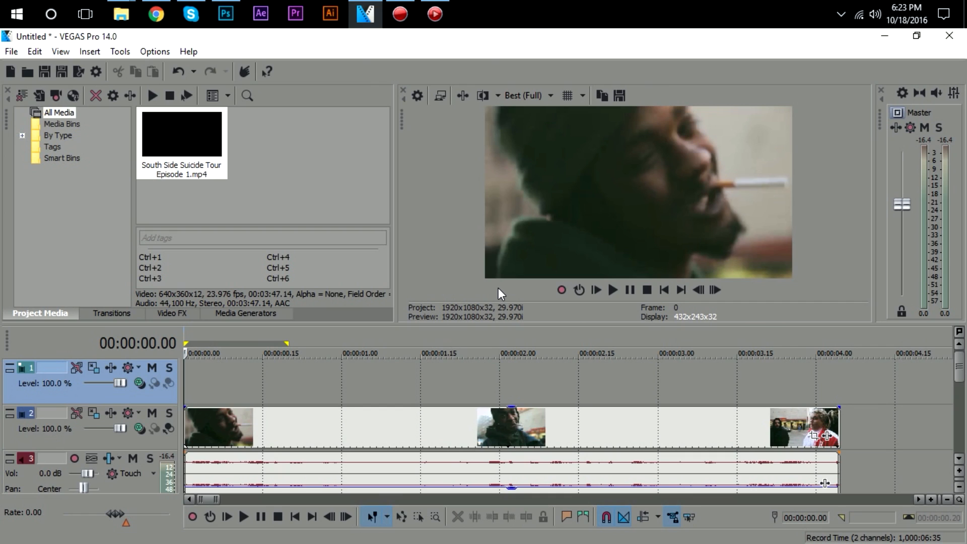
Place the playhead near the new clip's start and widen the track headers beside the timeline
left_click(336, 404)
left_click(245, 387)
left_click(190, 398)
double_click(181, 393)
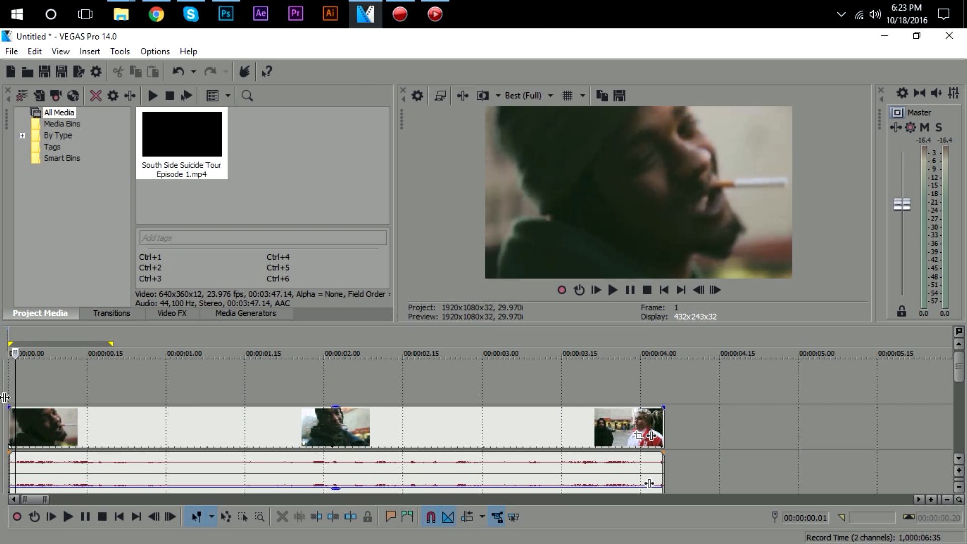
left_click_drag(10, 398, 246, 398)
Preview the new clip at several points from its beginning up to 00:00:02.28
left_click(243, 392)
left_click(281, 386)
left_click(357, 389)
left_click(525, 385)
left_click(619, 387)
left_click(703, 389)
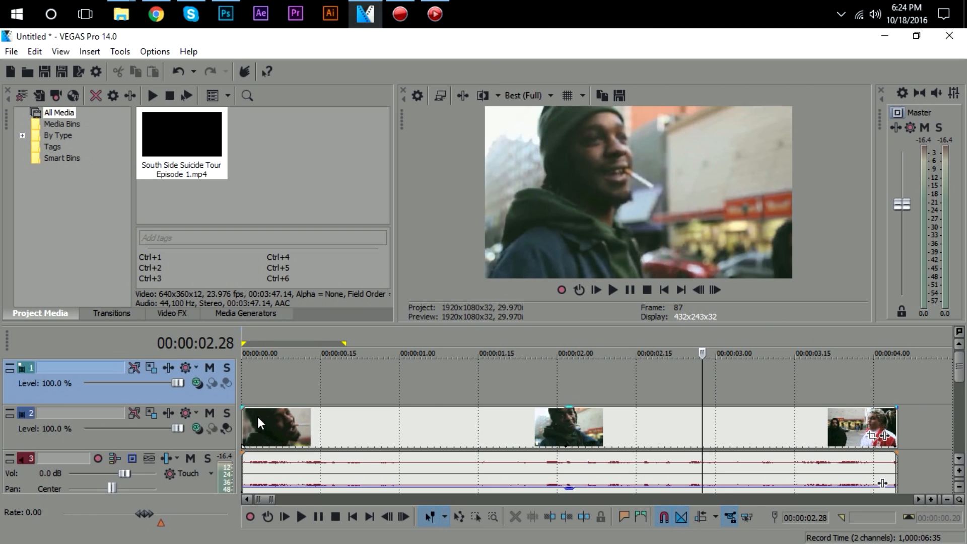
From the new clip's start, add markers 1 to 4 every three frames, at frames 3, 6, 9 and 12
left_click(248, 425)
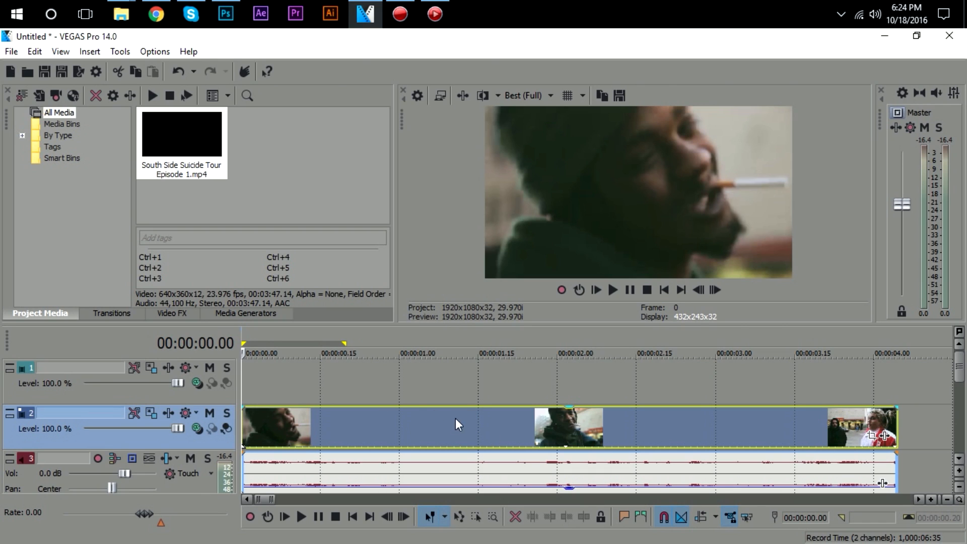
double_click(713, 295)
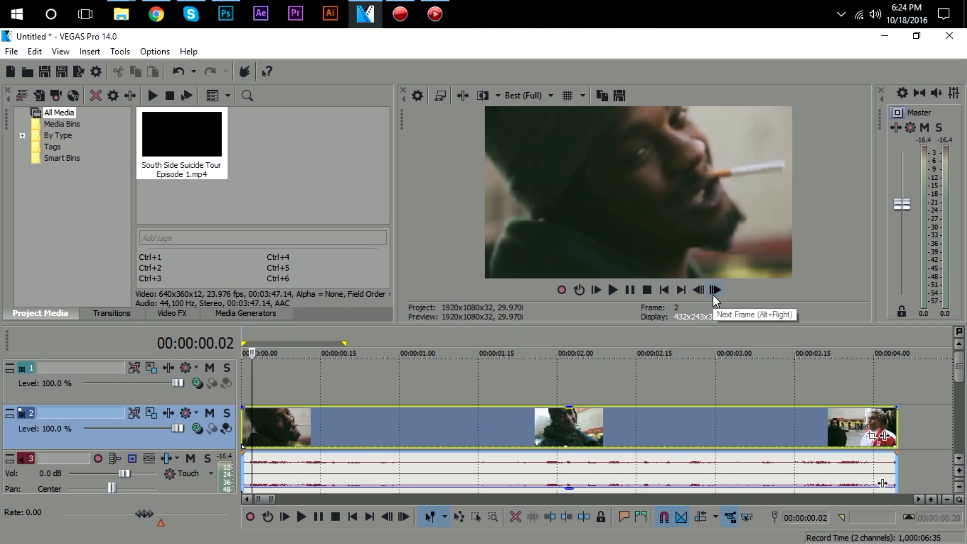
left_click(712, 295)
key("m")
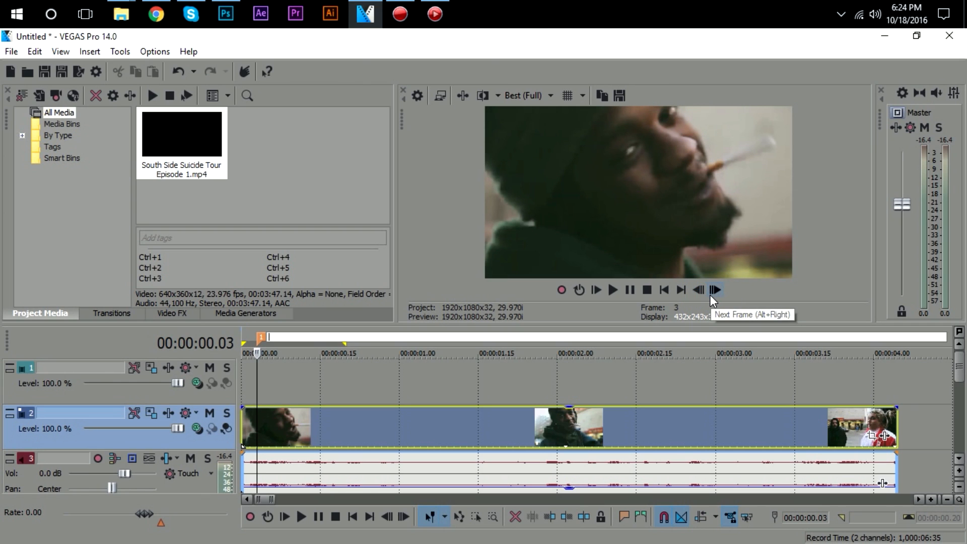
triple_click(710, 295)
key("m")
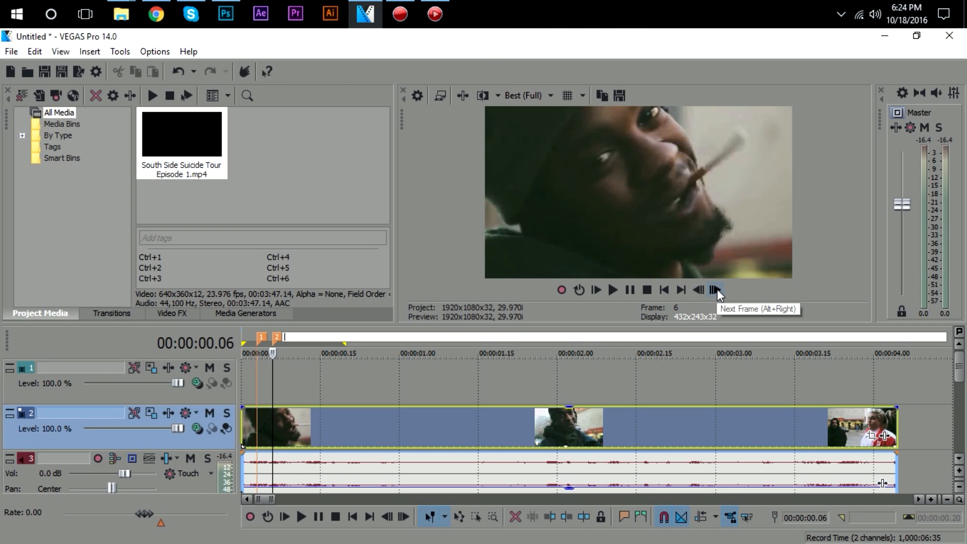
triple_click(717, 291)
key("m")
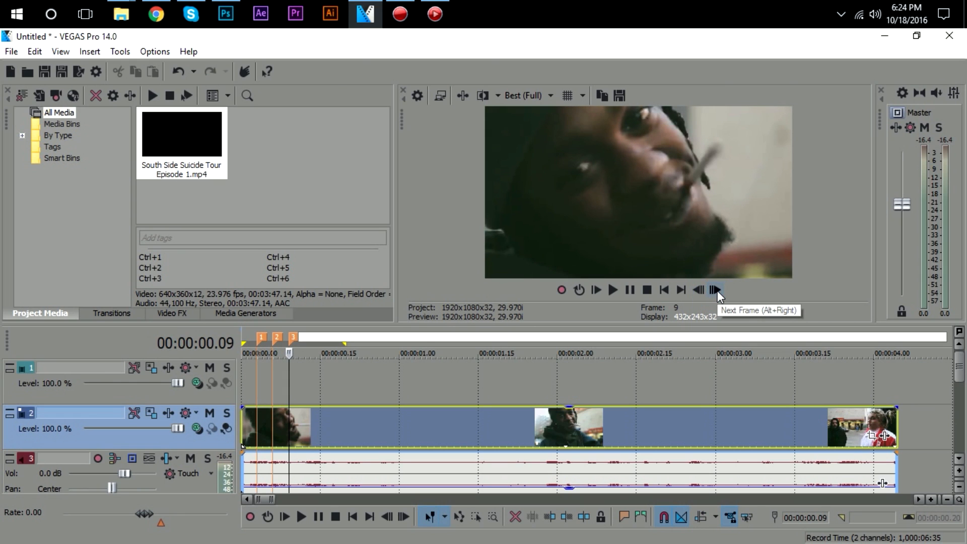
double_click(715, 291)
left_click(712, 292)
key("m")
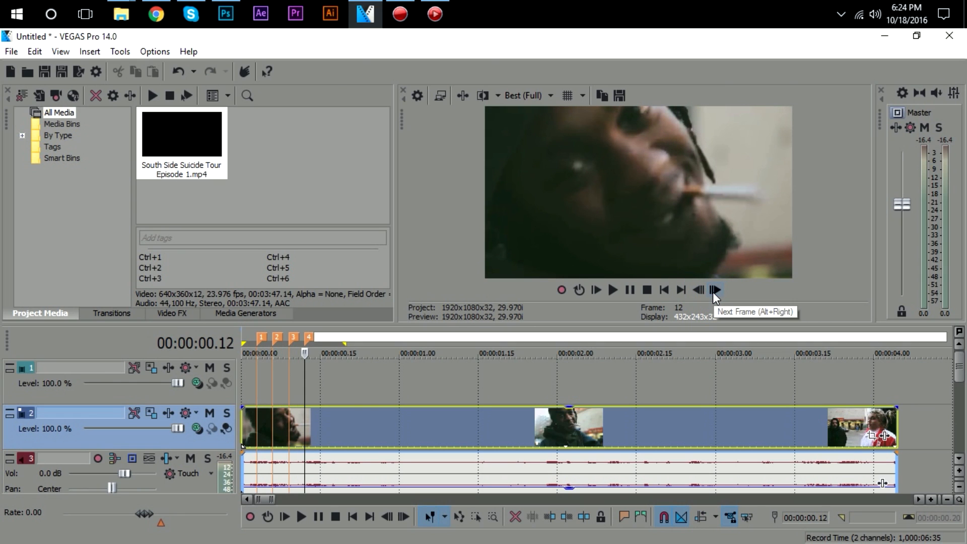
Continue the three-frame spacing with markers 5 to 8, at frames 15, 18, 21 and 24
double_click(712, 291)
left_click(713, 292)
key("m")
triple_click(713, 291)
key("m")
double_click(713, 292)
left_click(713, 292)
key("m")
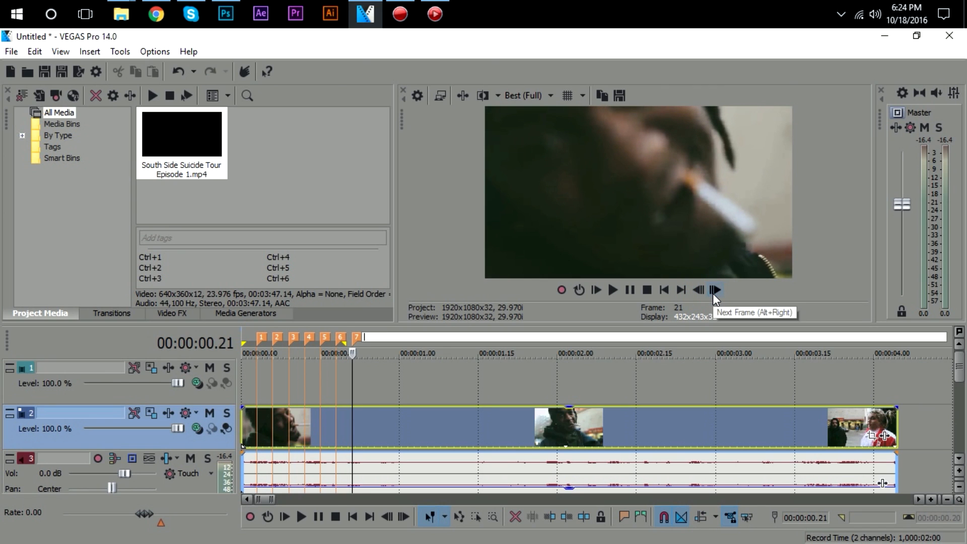
triple_click(712, 292)
key("m")
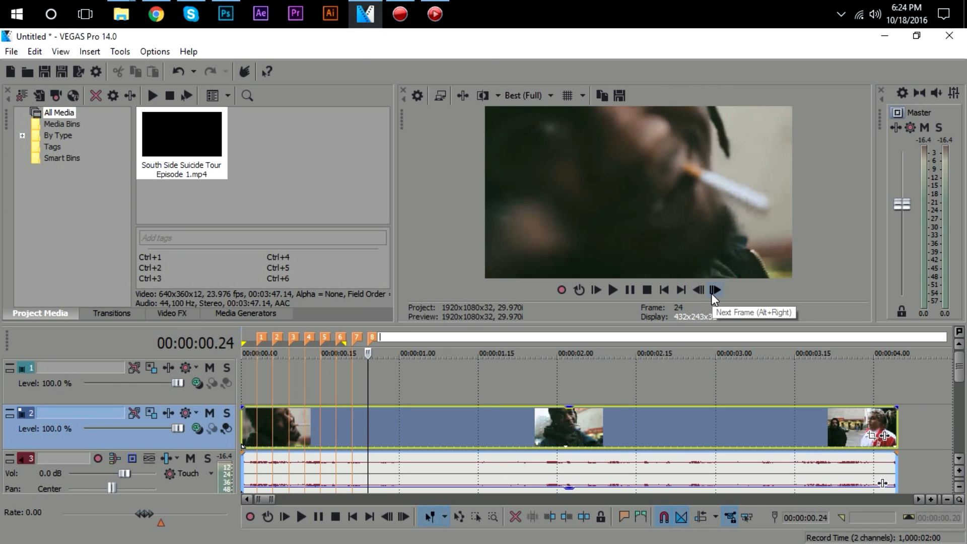
Compare the clip's frames around the first three markers, moving repeatedly between the first and second
left_click(251, 382)
left_click(257, 382)
left_click(264, 381)
left_click(273, 380)
left_click(248, 380)
left_click(257, 381)
left_click(272, 381)
left_click(289, 380)
left_click(257, 381)
left_click(272, 381)
left_click(257, 382)
left_click(273, 383)
Go through the clip from near its start, viewing the frame at each of the eight markers
left_click(248, 382)
left_click(253, 384)
left_click(272, 384)
left_click(289, 383)
left_click(304, 383)
left_click(321, 383)
left_click(336, 382)
left_click(350, 385)
left_click(367, 386)
Save a snapshot of the frame at marker 1 as Image1.jpg in the Frames b4 folder inside Scribble effect
left_click(260, 388)
scroll(259, 391, "up", 3)
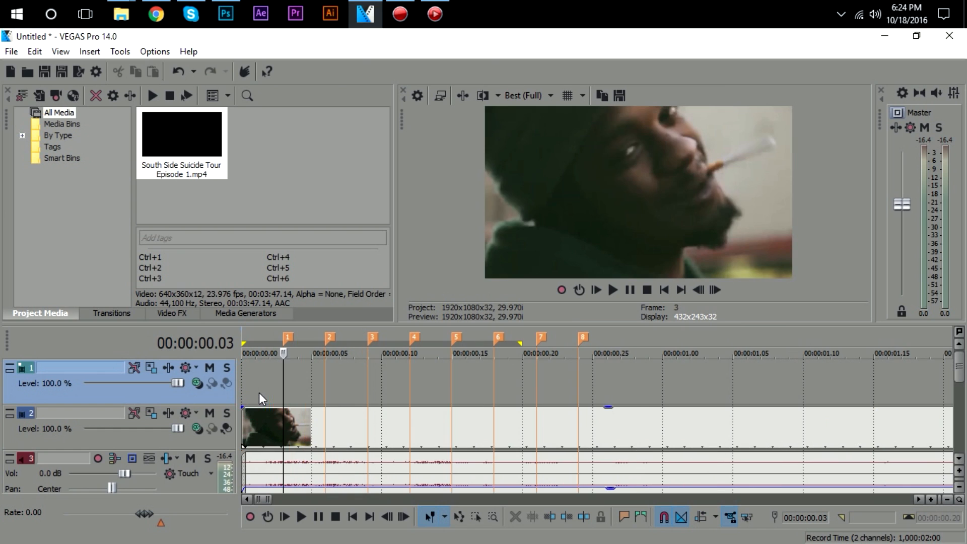
scroll(247, 388, "up", 2)
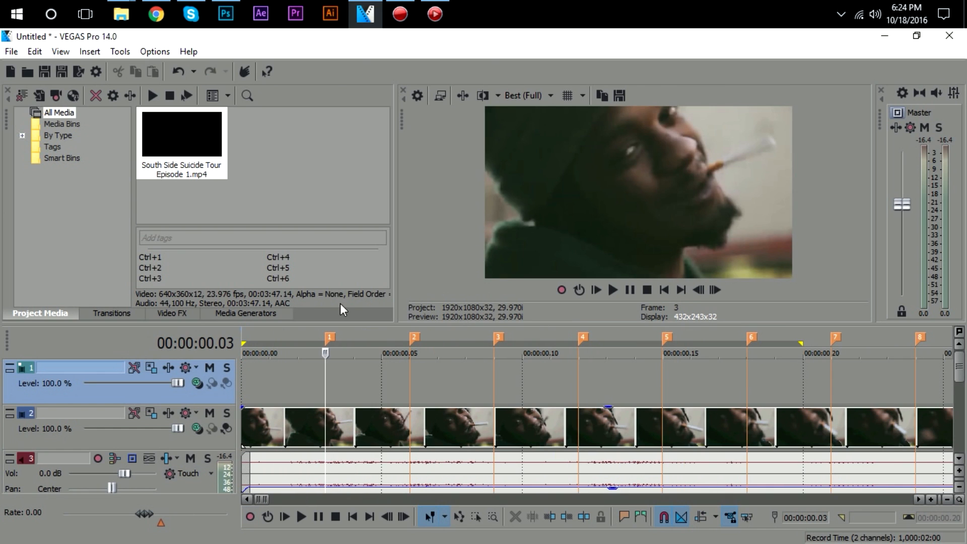
scroll(538, 413, "down", 1)
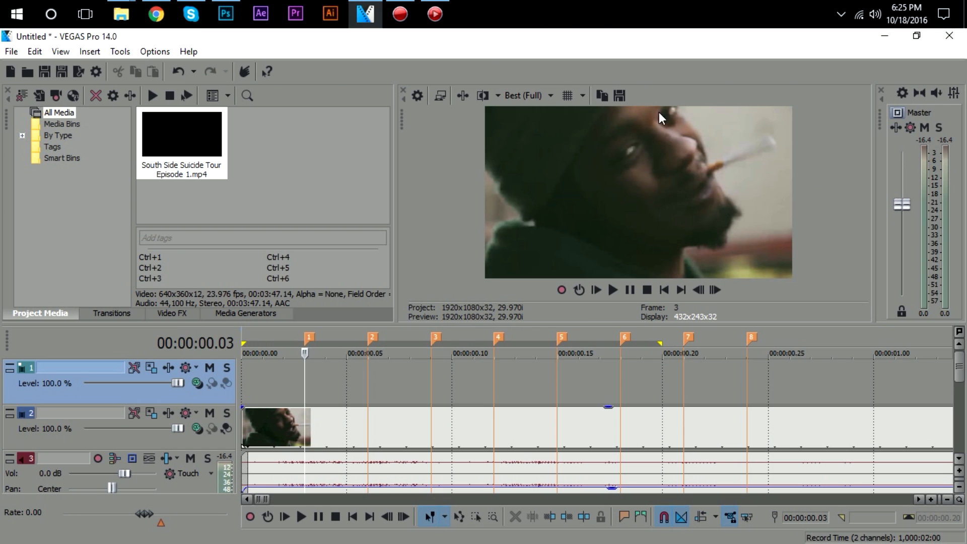
left_click(619, 98)
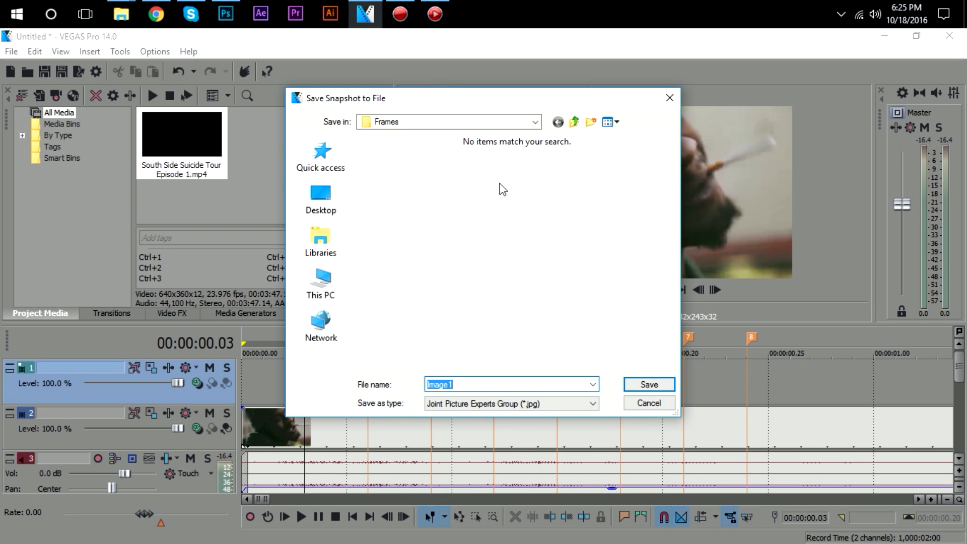
left_click(574, 123)
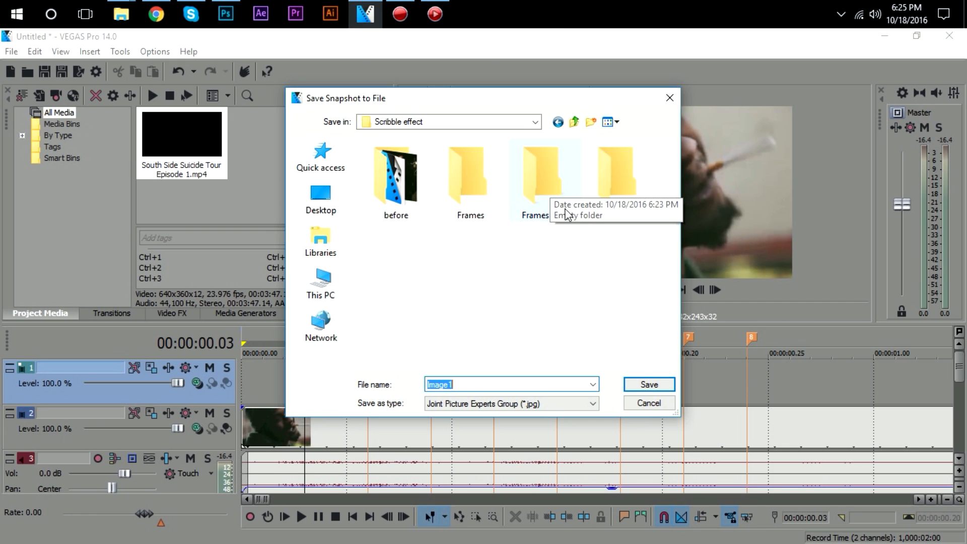
left_click(615, 176)
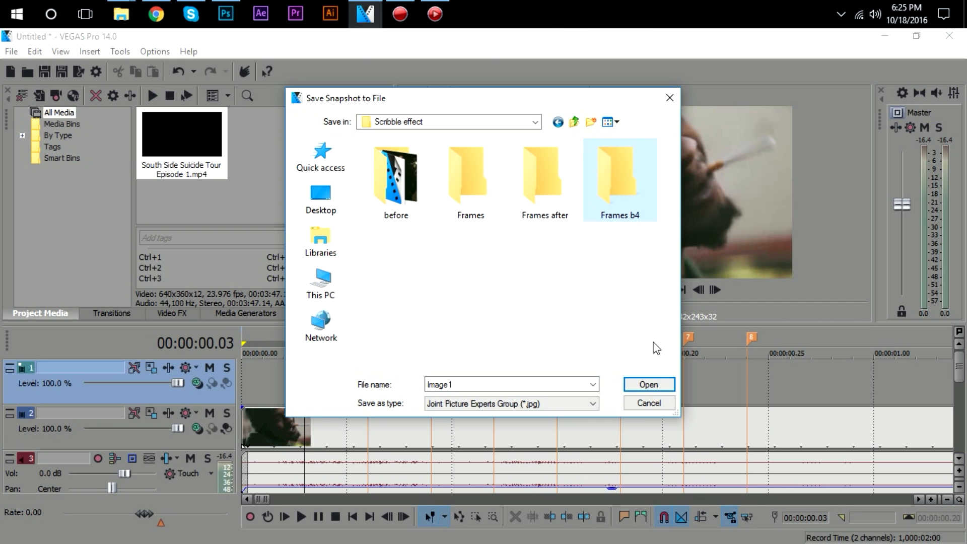
double_click(627, 211)
left_click(646, 385)
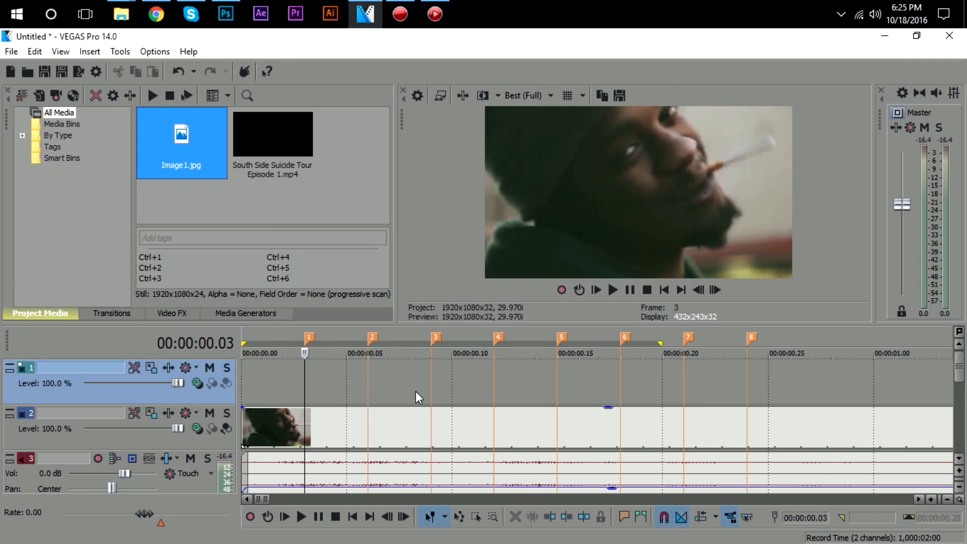
Save a snapshot of the frame at marker 2 as Image2.jpg in the Frames b4 folder
left_click(368, 390)
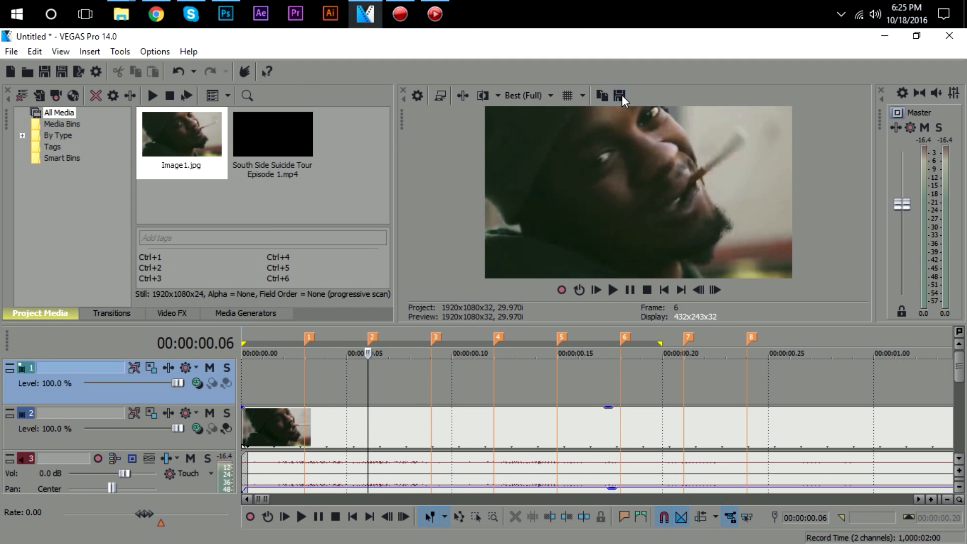
left_click(619, 96)
left_click(649, 384)
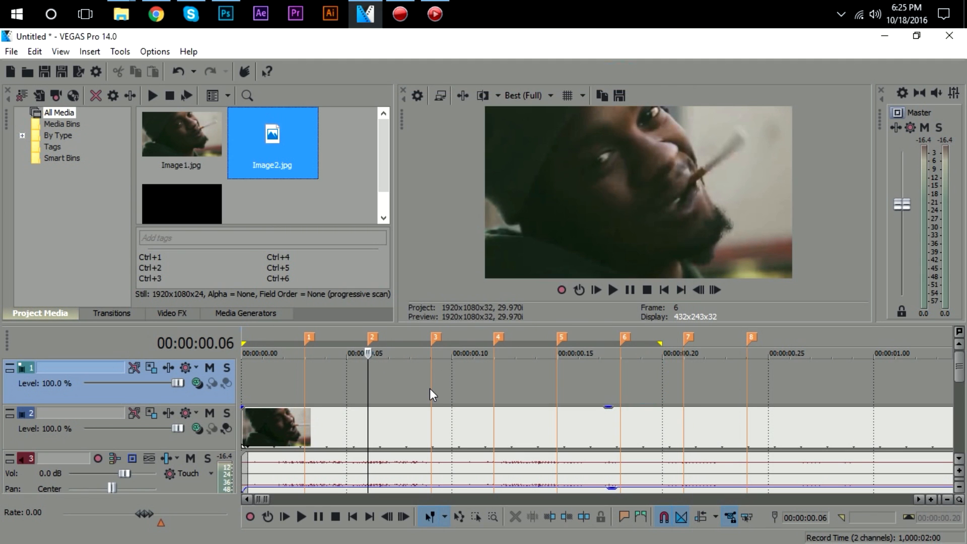
Save snapshots of the frames at markers 3 and 4 as Image3.jpg and Image4.jpg in the Frames b4 folder
left_click(431, 389)
left_click(619, 95)
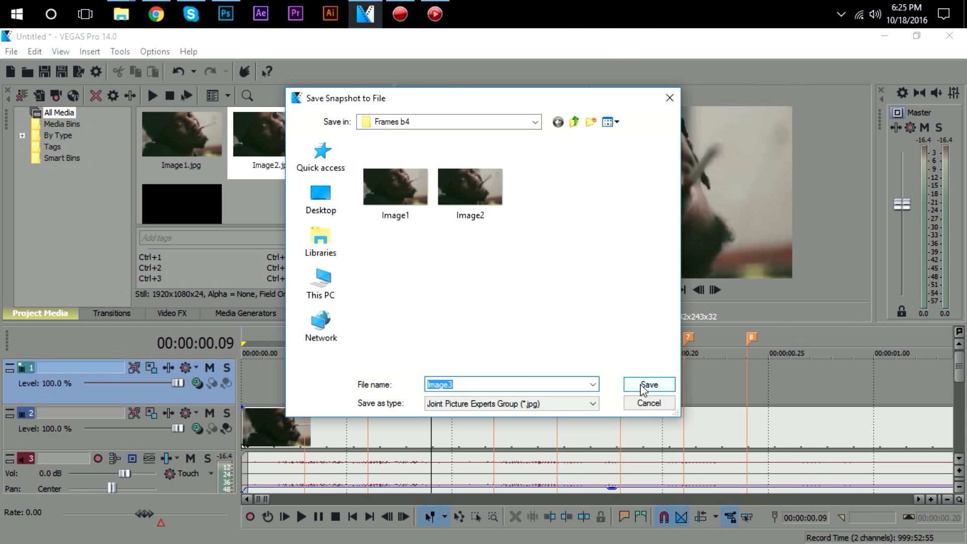
left_click(649, 384)
left_click(493, 391)
left_click(619, 95)
left_click(648, 384)
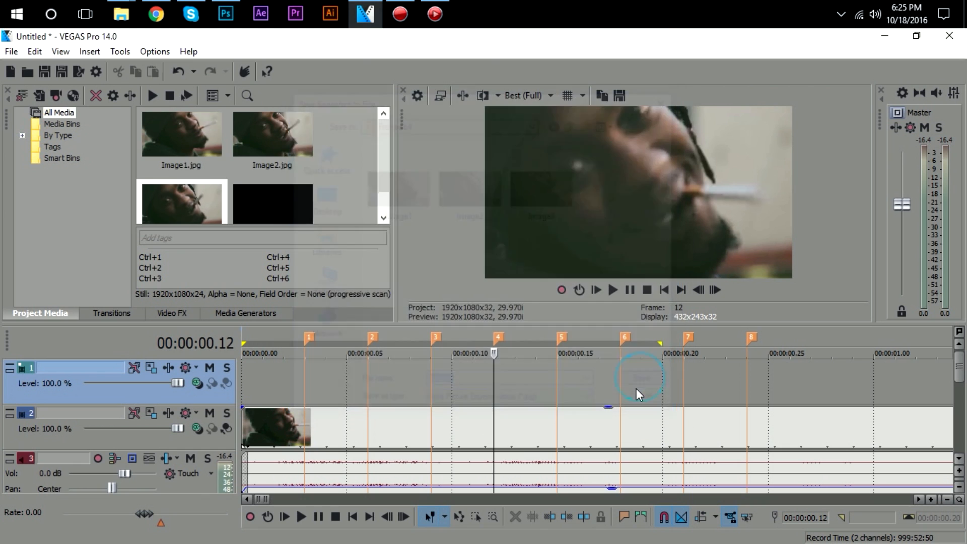
Save snapshots of the frames at markers 5 and 6 as Image5.jpg and Image6.jpg in the Frames b4 folder
left_click(560, 389)
left_click(619, 95)
left_click(655, 385)
left_click(620, 385)
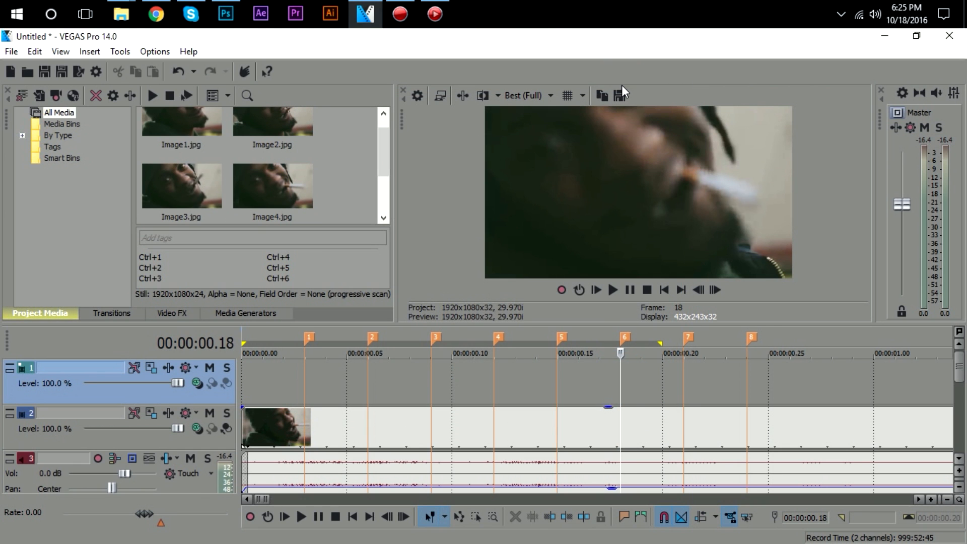
left_click(619, 95)
left_click(648, 384)
Save snapshots of the frames at markers 7 and 8 as Image7.jpg and Image8.jpg in the Frames b4 folder
left_click(684, 355)
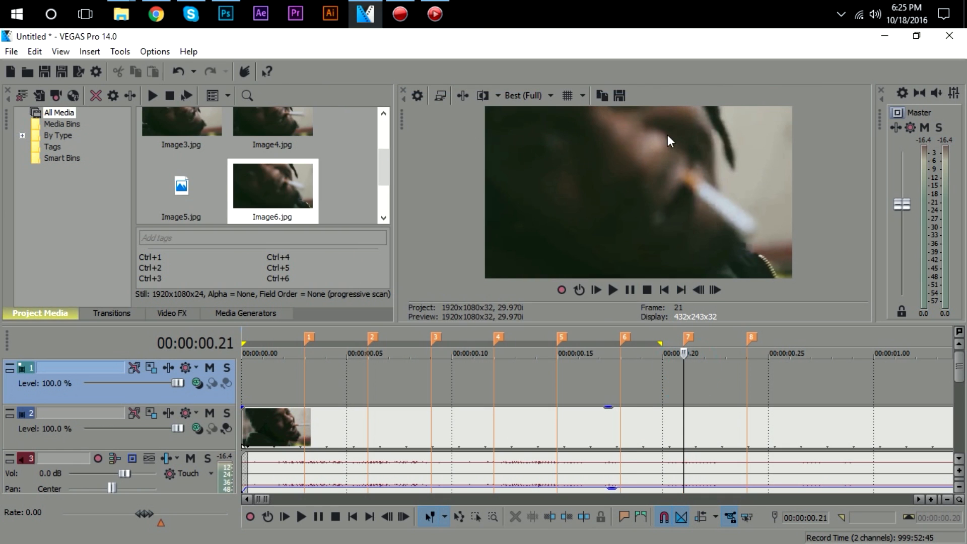
left_click(619, 95)
left_click(648, 384)
left_click(746, 375)
left_click(619, 95)
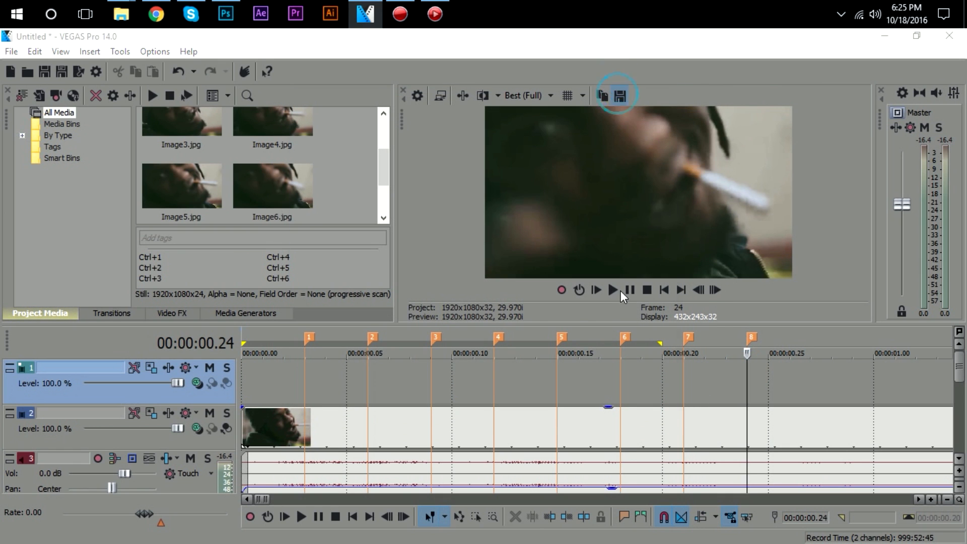
left_click(646, 384)
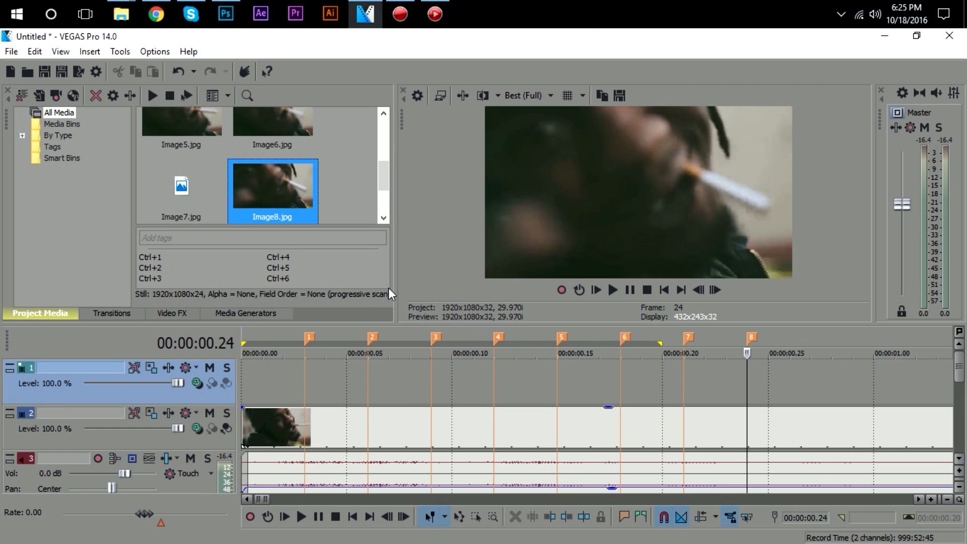
scroll(468, 403, "down", 4)
scroll(469, 403, "down", 1)
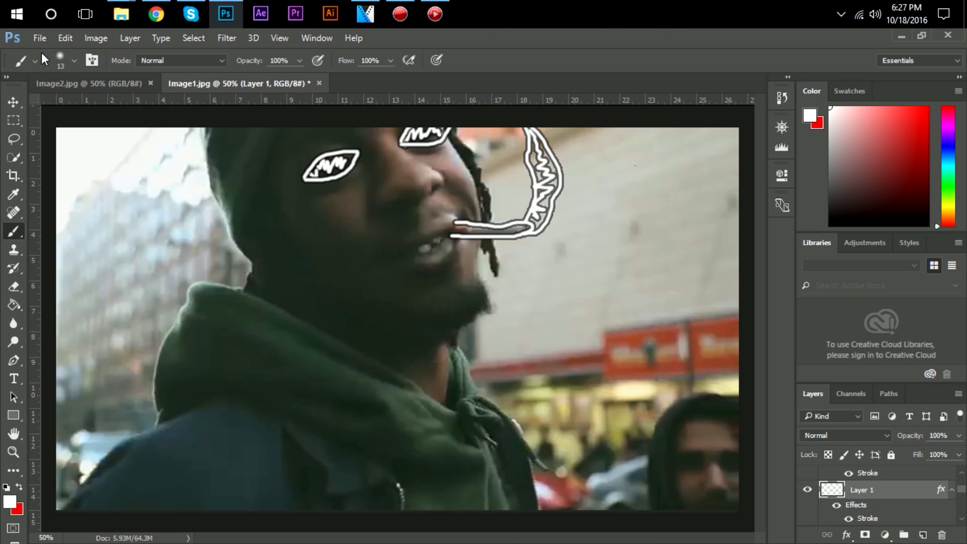
In Photoshop, open Image1 from the Frames b4 folder in Scribble effect, inside My Vids on the Desktop
left_click(38, 37)
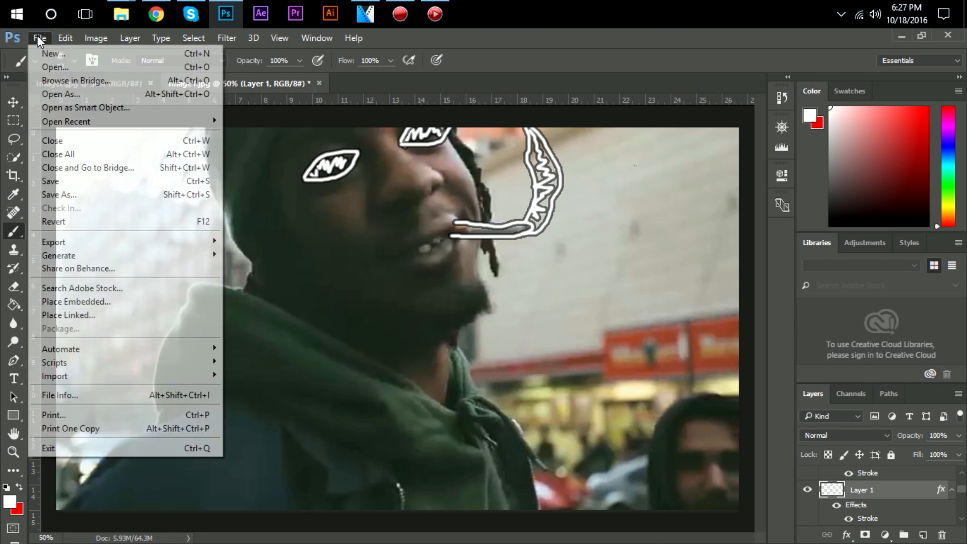
left_click(68, 66)
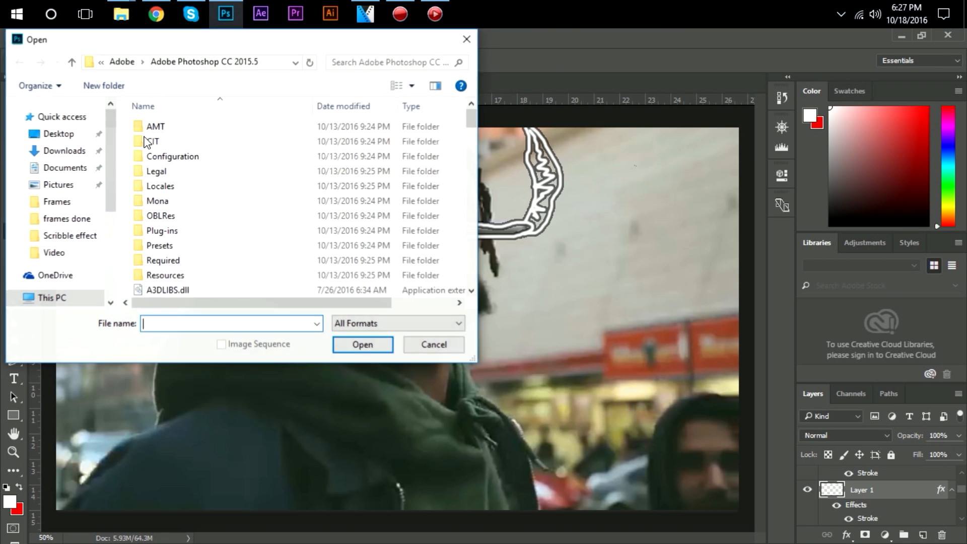
left_click(68, 134)
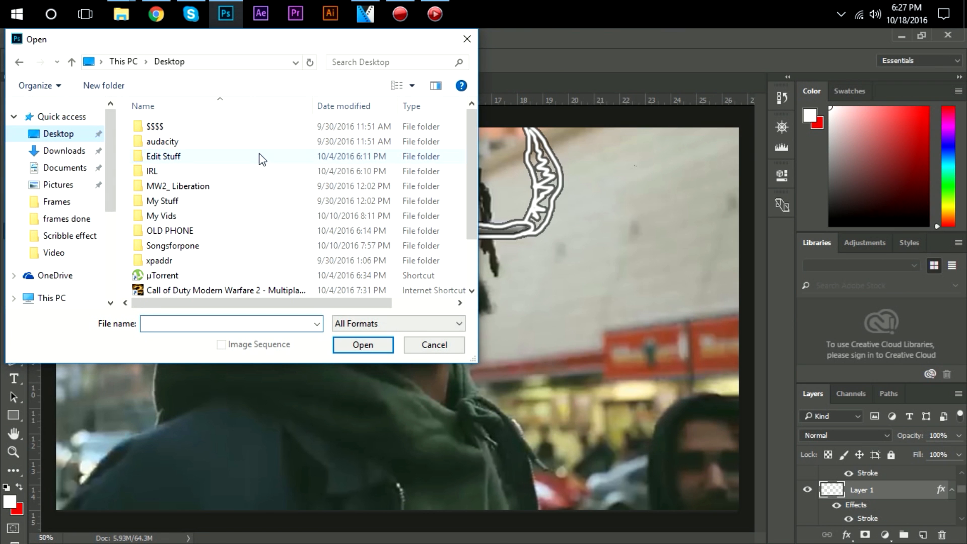
double_click(181, 215)
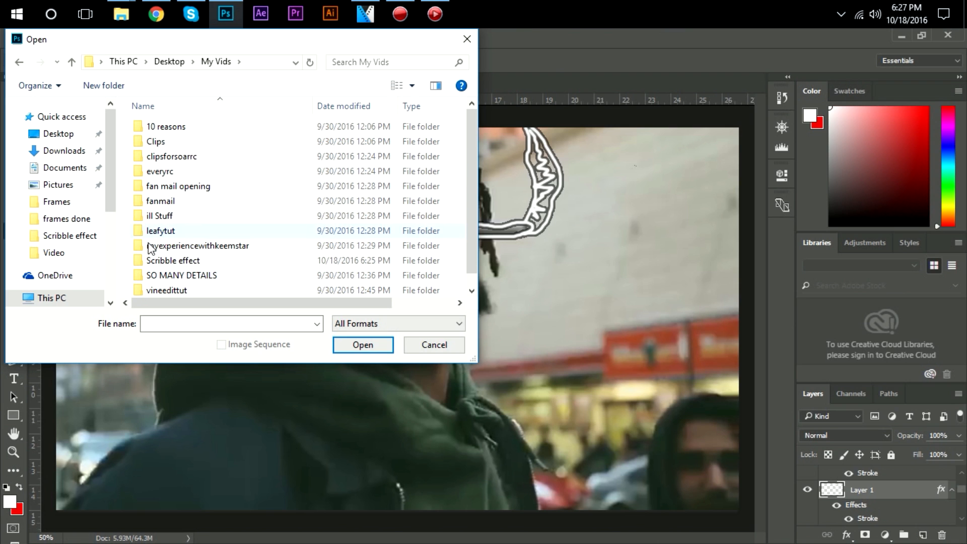
double_click(173, 261)
double_click(436, 161)
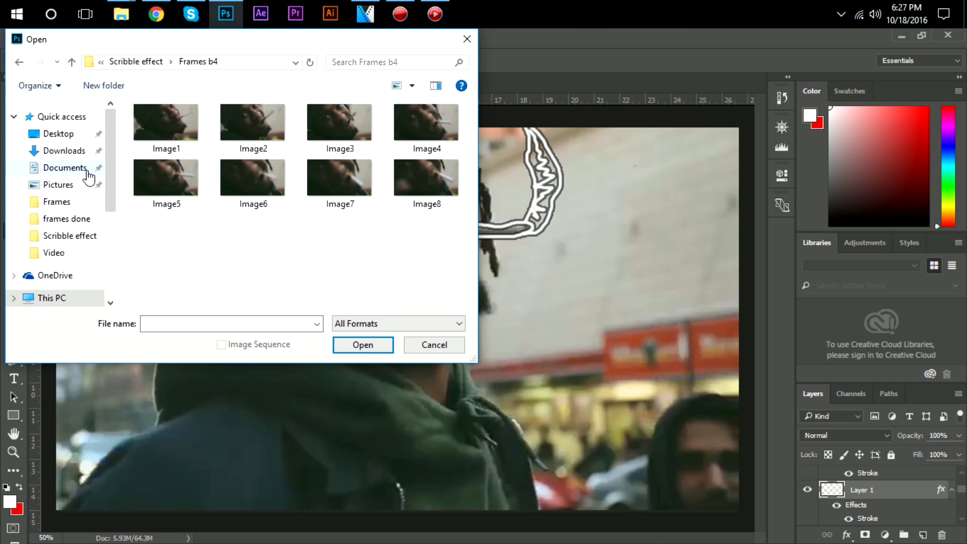
left_click(173, 127)
left_click(358, 348)
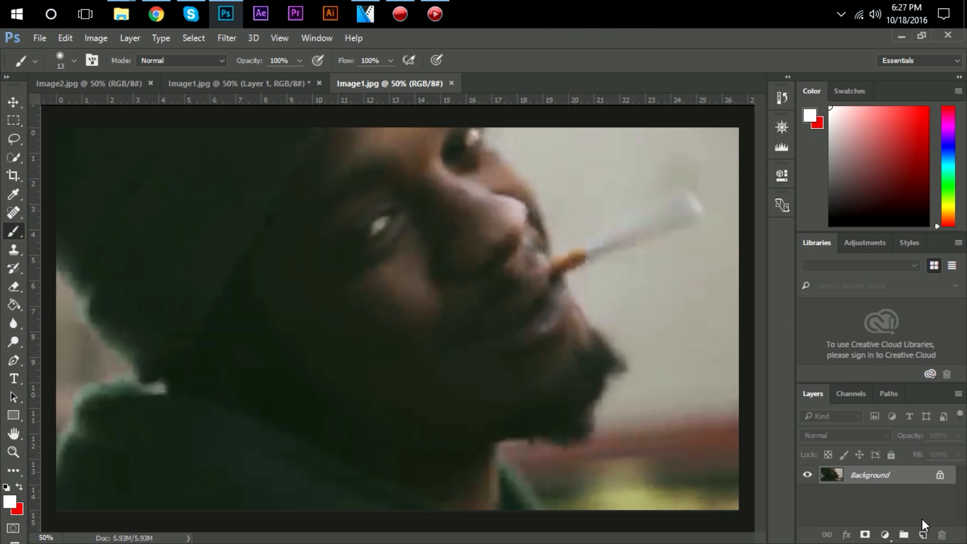
Add a new layer and, with a white ffffff brush, outline the man's beard along the chin and fill it with scribbles
left_click(923, 534)
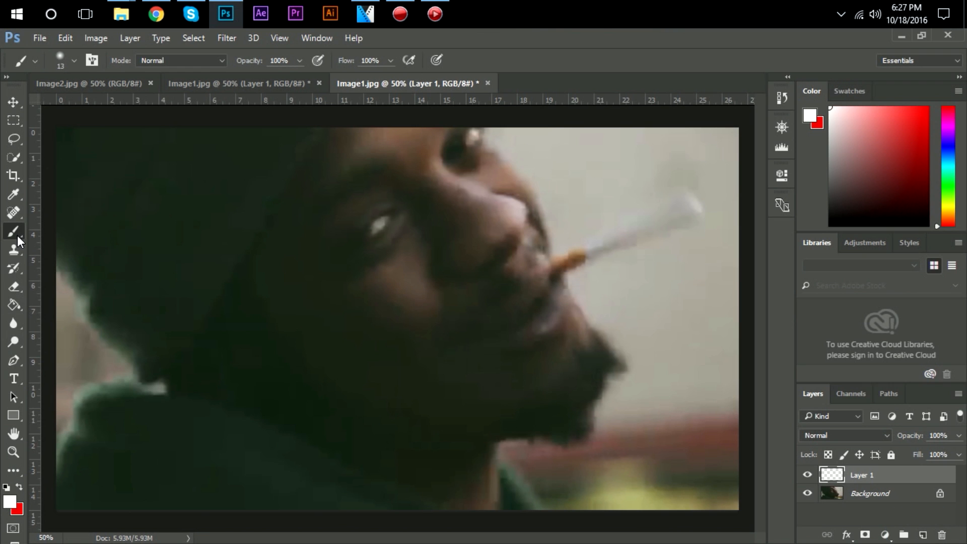
left_click(9, 501)
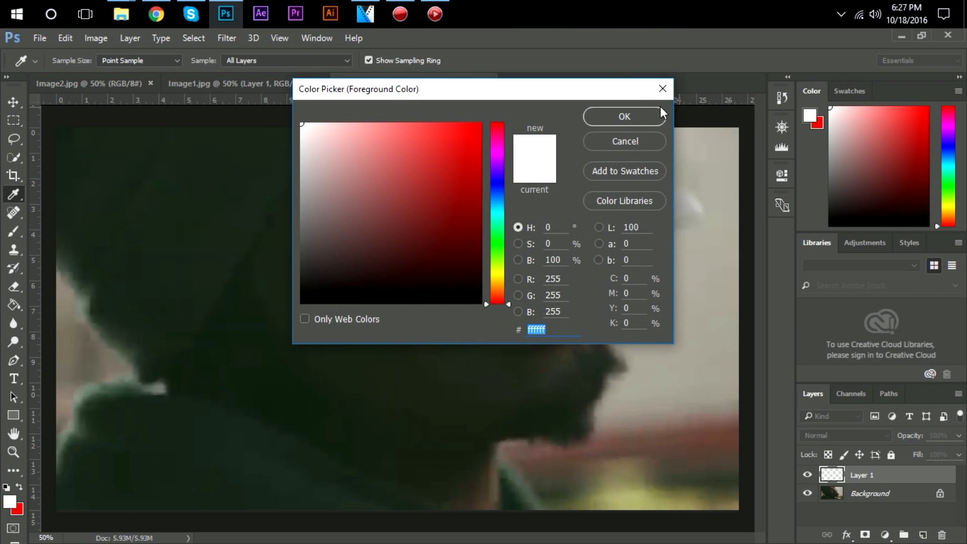
left_click(625, 115)
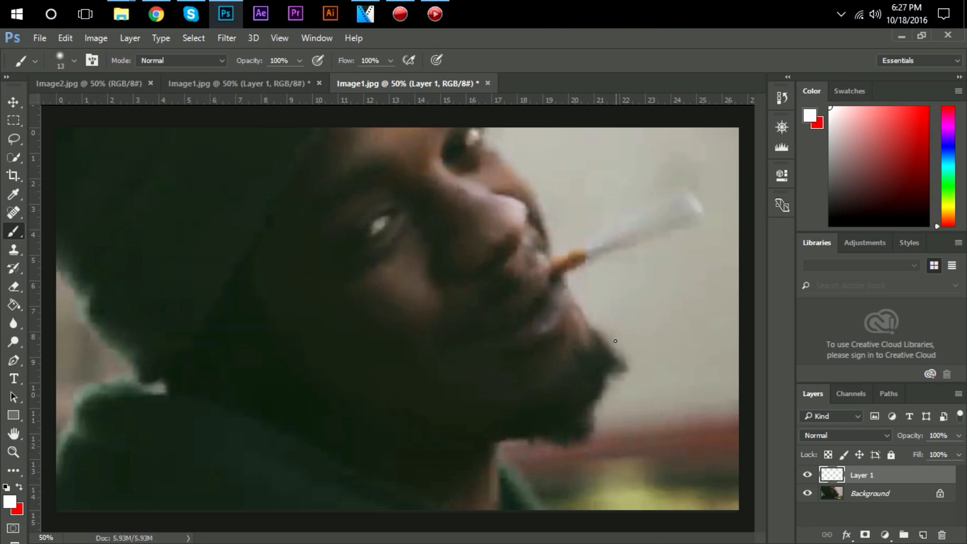
mouse_move(590, 330)
left_mouse_down()
mouse_move(625, 368)
mouse_move(604, 370)
mouse_move(606, 392)
mouse_move(585, 404)
mouse_move(591, 429)
mouse_move(498, 432)
mouse_move(499, 419)
mouse_move(575, 375)
mouse_move(592, 337)
left_mouse_up()
mouse_move(578, 384)
left_mouse_down()
mouse_move(600, 386)
mouse_move(593, 340)
mouse_move(604, 362)
mouse_move(565, 414)
mouse_move(577, 397)
mouse_move(577, 421)
mouse_move(543, 408)
mouse_move(516, 423)
mouse_move(563, 414)
mouse_move(552, 398)
mouse_move(516, 427)
mouse_move(511, 421)
mouse_move(578, 427)
mouse_move(574, 397)
left_mouse_up()
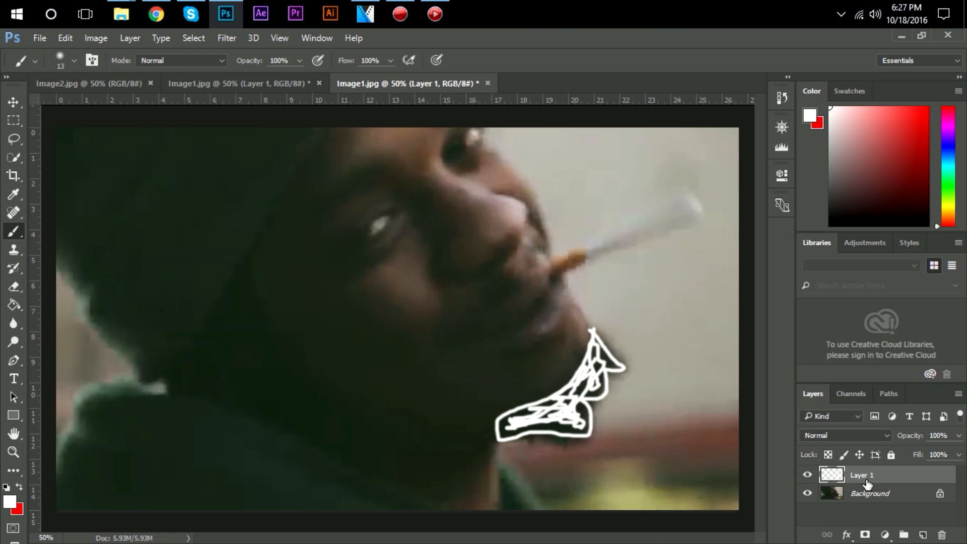
Draw a pointed white outline around the man's fully visible eye and fill it with a zigzag, undoing the first rounded attempt
mouse_move(392, 206)
left_mouse_down()
mouse_move(359, 220)
mouse_move(338, 261)
mouse_move(376, 262)
mouse_move(407, 208)
left_mouse_up()
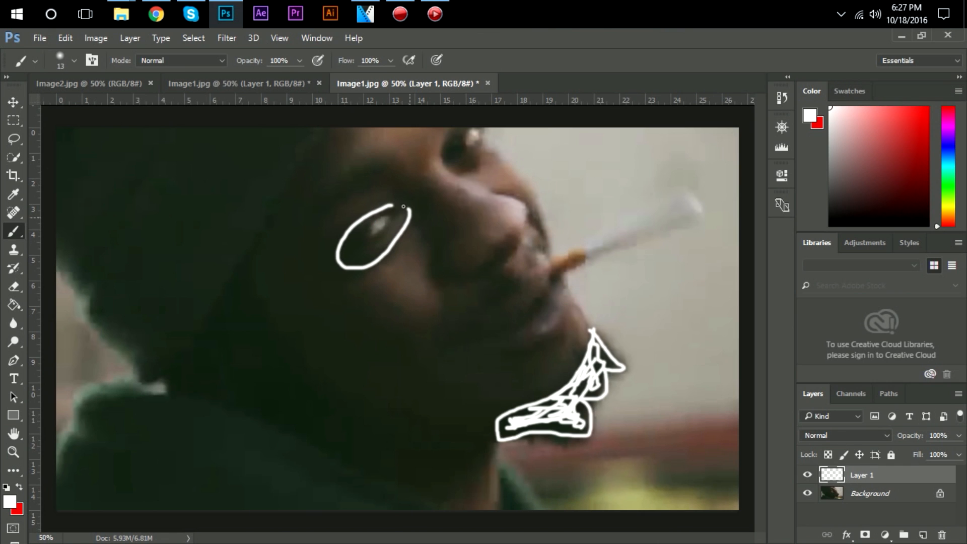
key("ctrl+z")
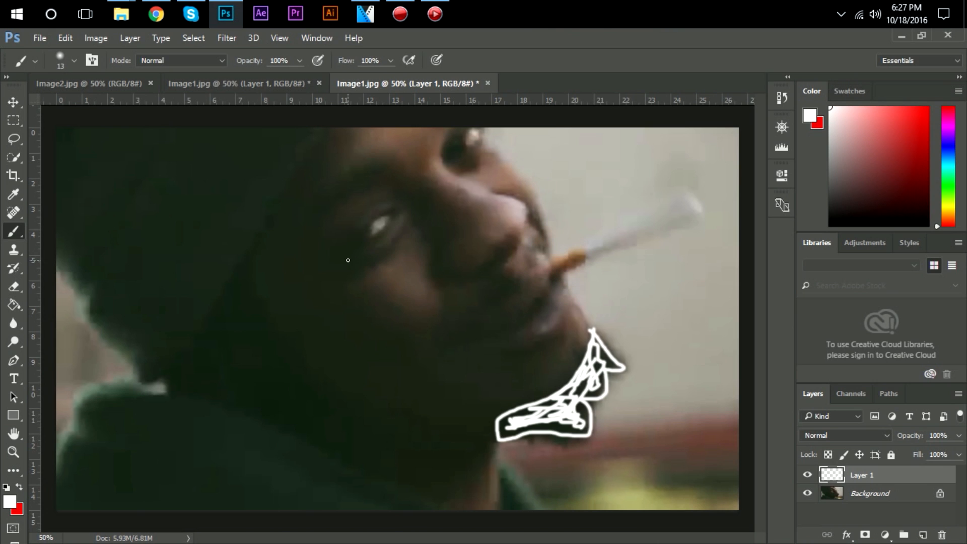
mouse_move(345, 253)
left_mouse_down()
mouse_move(366, 215)
mouse_move(395, 205)
mouse_move(381, 251)
mouse_move(343, 260)
left_mouse_up()
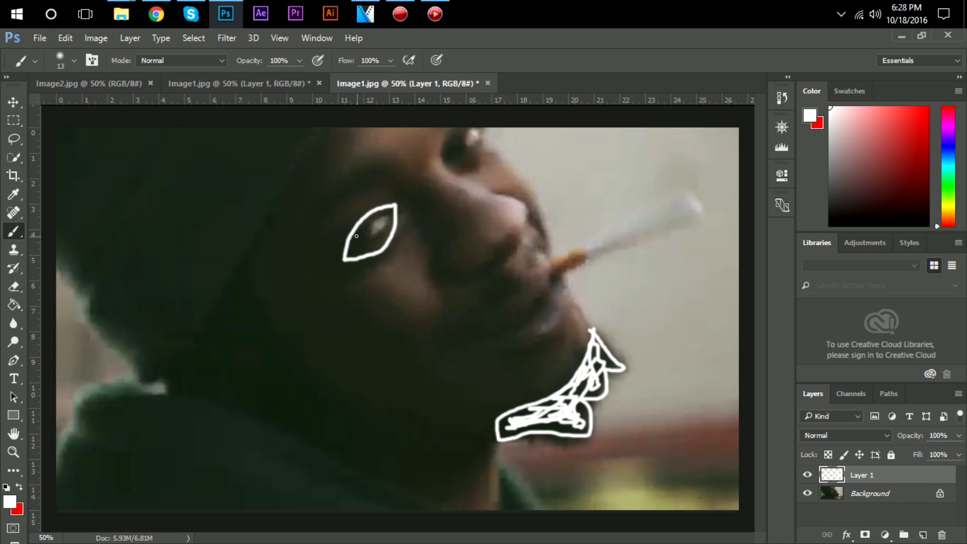
mouse_move(347, 248)
left_mouse_down()
mouse_move(368, 252)
mouse_move(366, 222)
mouse_move(377, 247)
mouse_move(378, 221)
left_mouse_up()
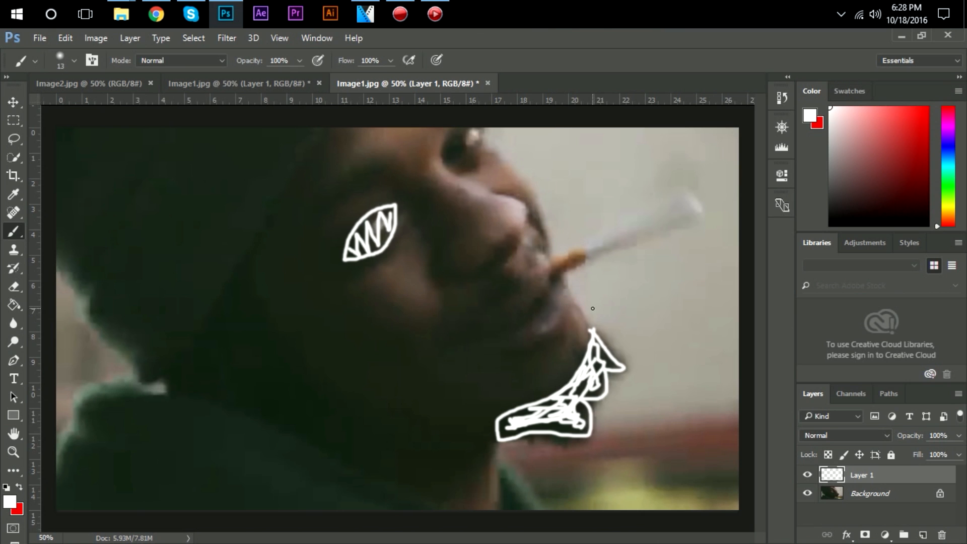
Outline the other eye at the image's upper edge in white and fill it with a zigzag, redoing the first outline
left_click_drag(440, 159, 463, 130)
left_click_drag(457, 159, 480, 126)
key("ctrl+z")
mouse_move(441, 157)
left_mouse_down()
mouse_move(469, 156)
mouse_move(481, 120)
left_mouse_up()
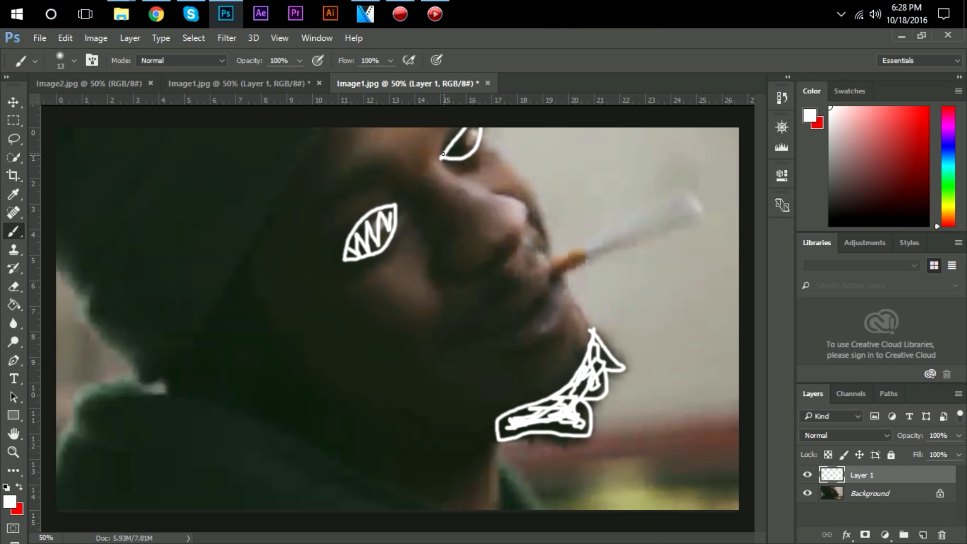
left_click_drag(448, 150, 453, 138)
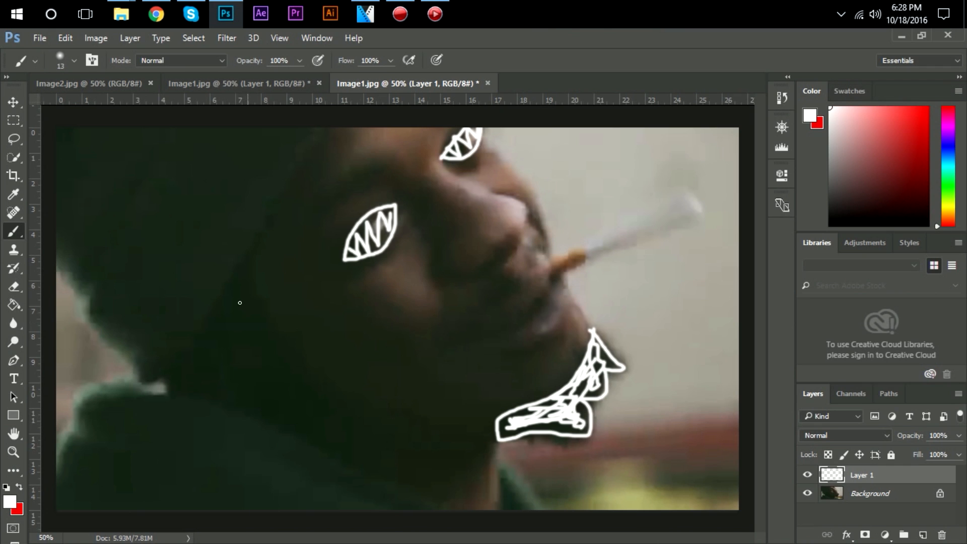
Trace the face profile, jaw, hat edge, neck and hood of the man with white brush lines
mouse_move(488, 143)
left_mouse_down()
mouse_move(499, 166)
mouse_move(541, 201)
mouse_move(583, 306)
left_mouse_up()
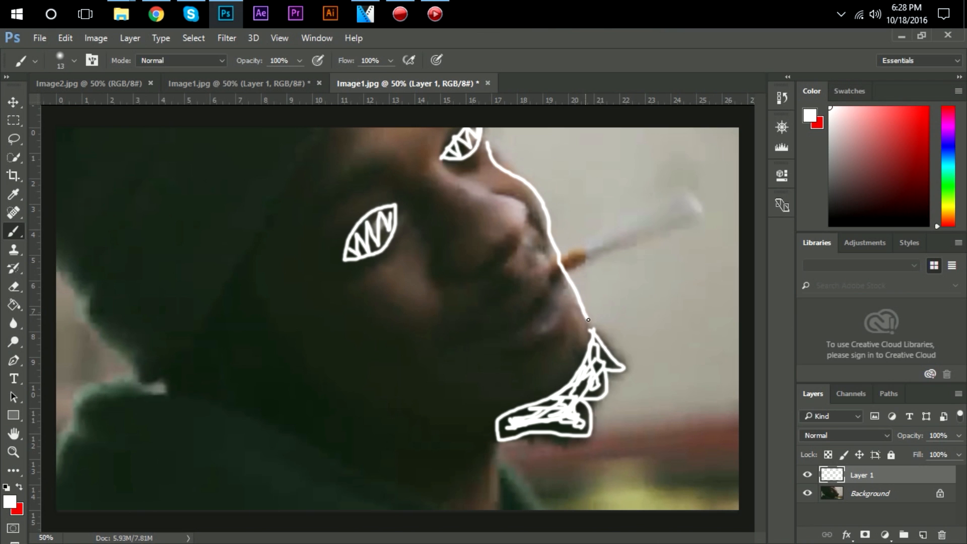
mouse_move(498, 431)
left_mouse_down()
mouse_move(411, 436)
mouse_move(335, 416)
mouse_move(292, 380)
mouse_move(263, 327)
mouse_move(250, 288)
mouse_move(263, 235)
mouse_move(340, 116)
left_mouse_up()
mouse_move(262, 245)
left_mouse_down()
mouse_move(169, 353)
mouse_move(99, 337)
mouse_move(48, 230)
left_mouse_up()
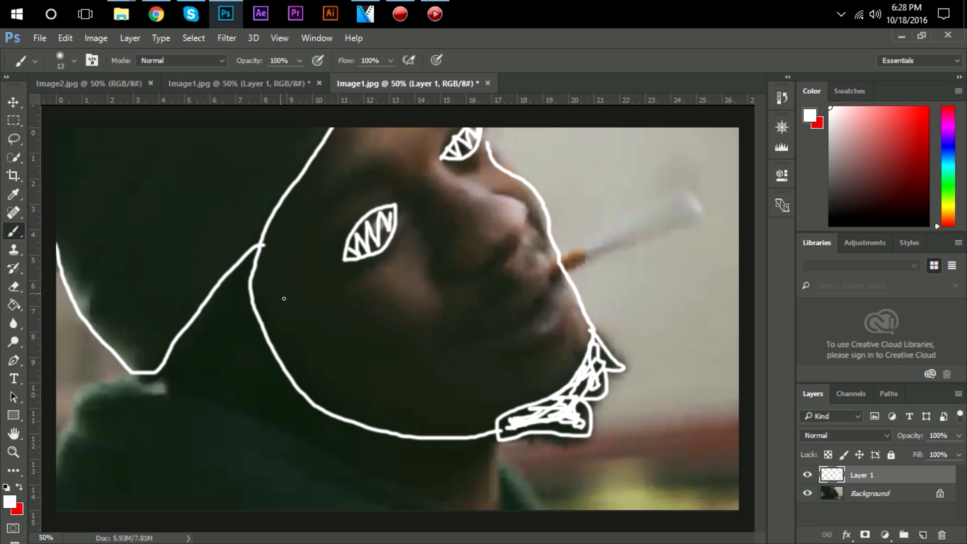
mouse_move(496, 434)
left_mouse_down()
mouse_move(497, 457)
mouse_move(526, 494)
left_mouse_up()
mouse_move(167, 384)
left_mouse_down()
mouse_move(111, 385)
mouse_move(76, 392)
mouse_move(67, 437)
left_mouse_up()
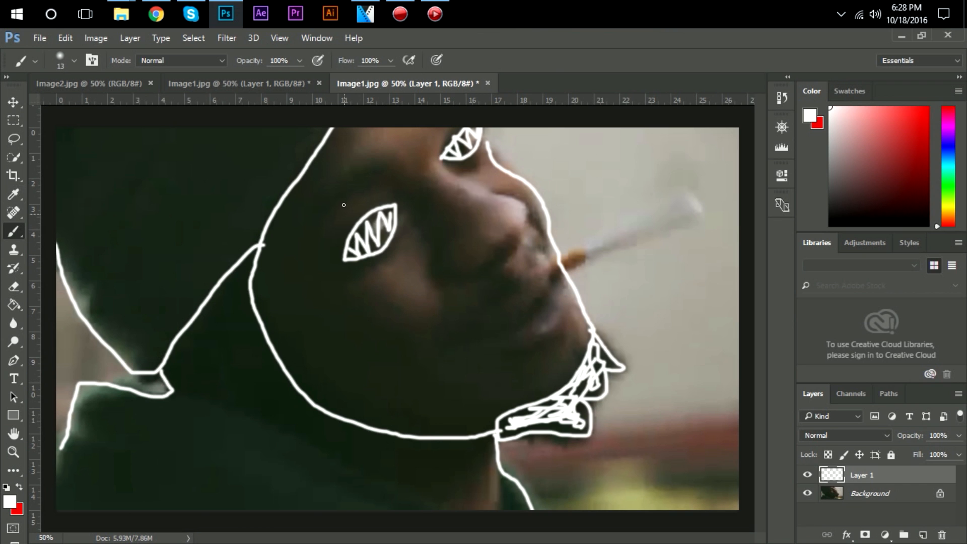
double_click(919, 473)
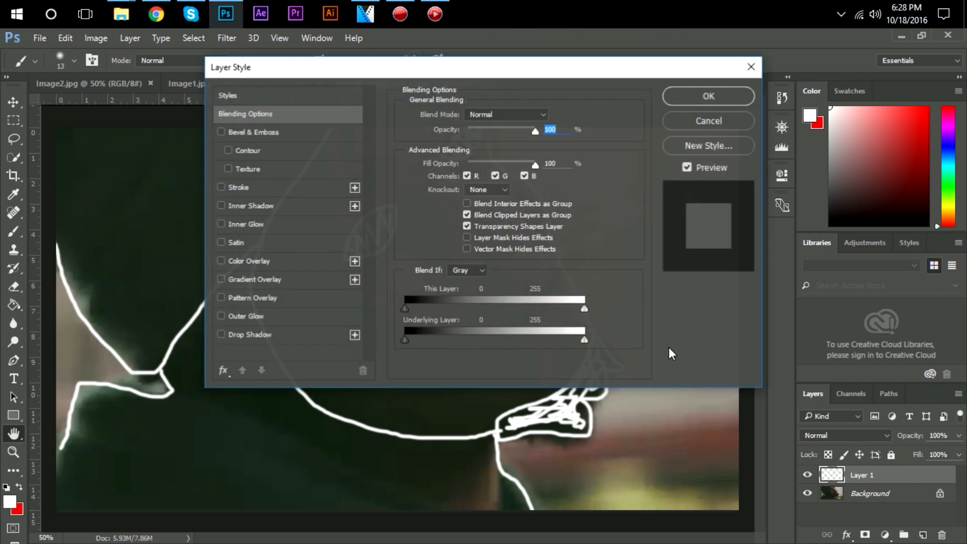
left_click_drag(522, 65, 568, 111)
left_click(802, 114)
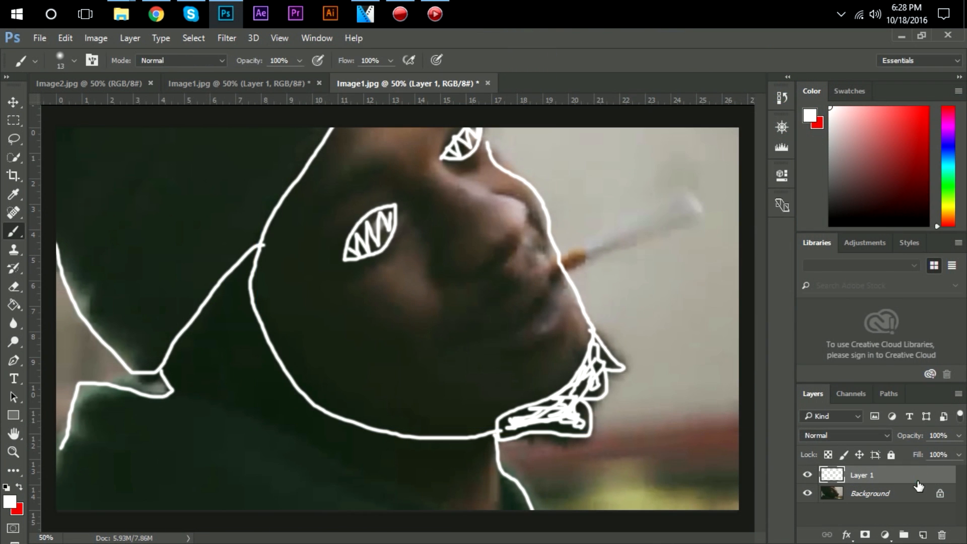
Apply a Stroke layer style to the scribbles on Layer 1
double_click(918, 485)
left_click(267, 234)
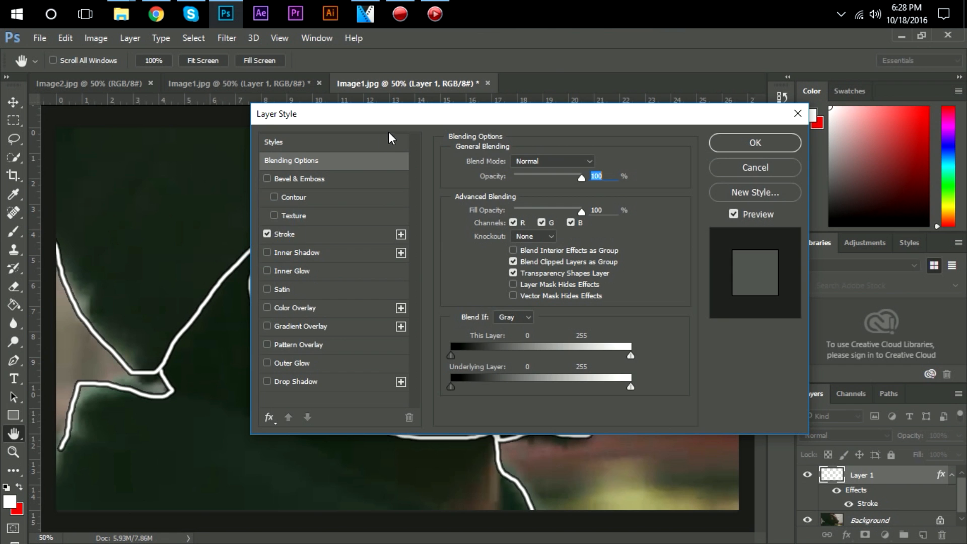
left_click_drag(396, 112, 187, 302)
left_click(506, 341)
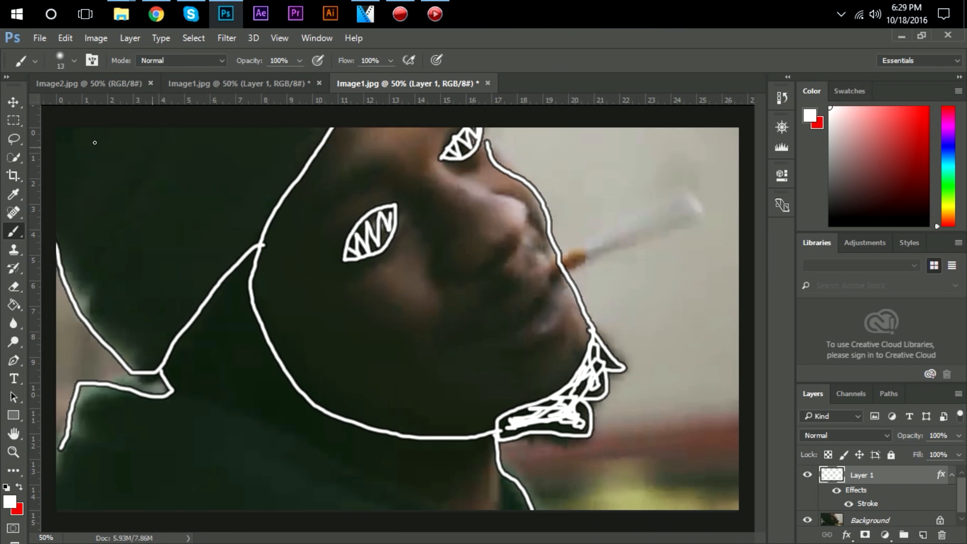
Save the scribbled frame as a JPEG named Image1 in the Frames after folder
left_click(39, 38)
left_click(78, 194)
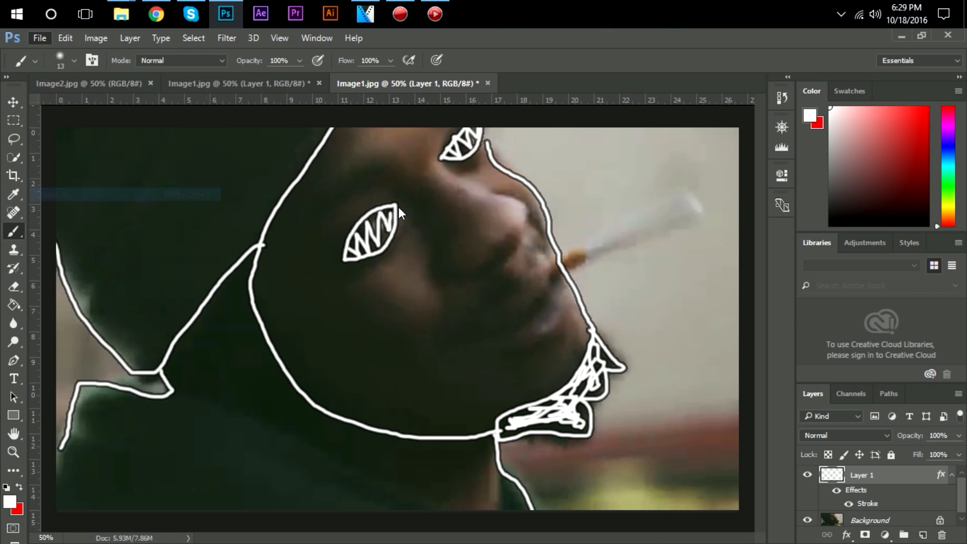
left_click(132, 60)
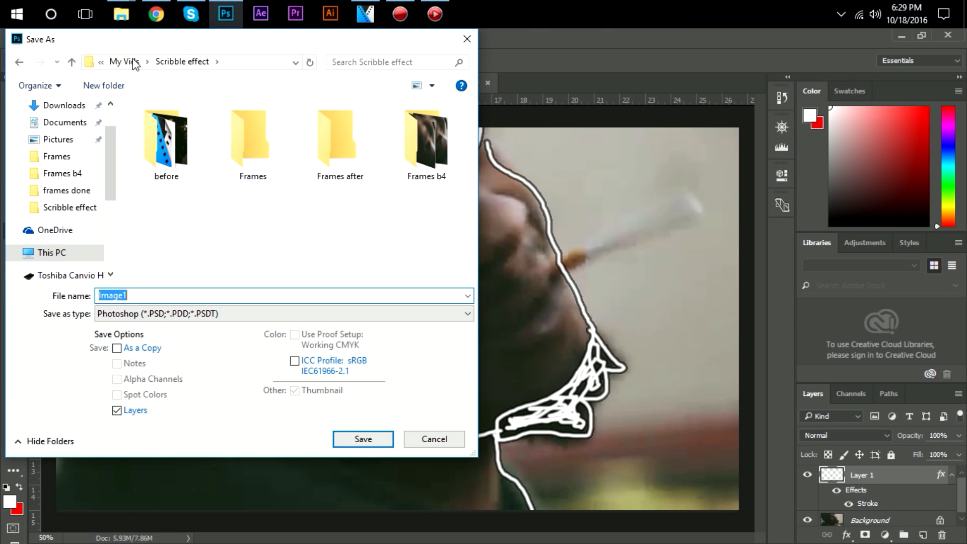
left_click(330, 160)
double_click(330, 160)
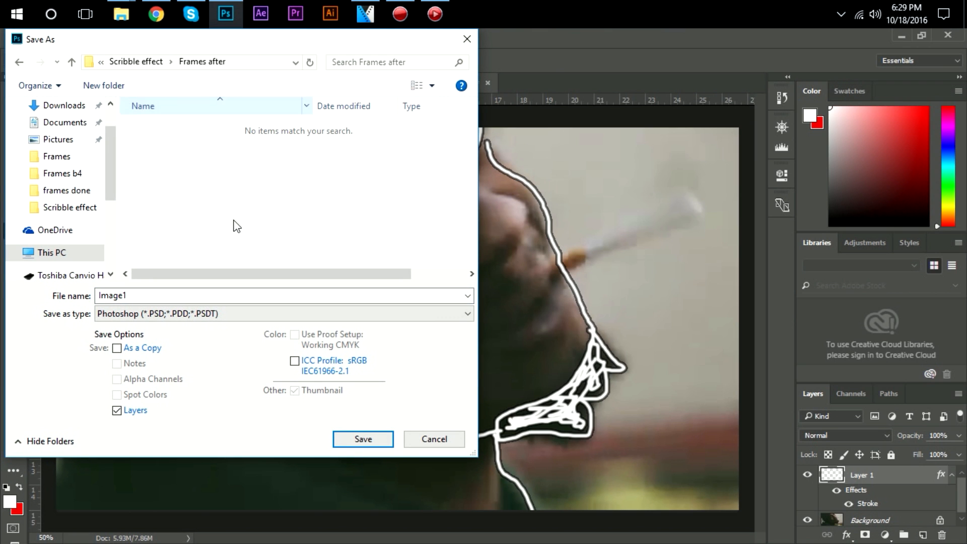
left_click(145, 64)
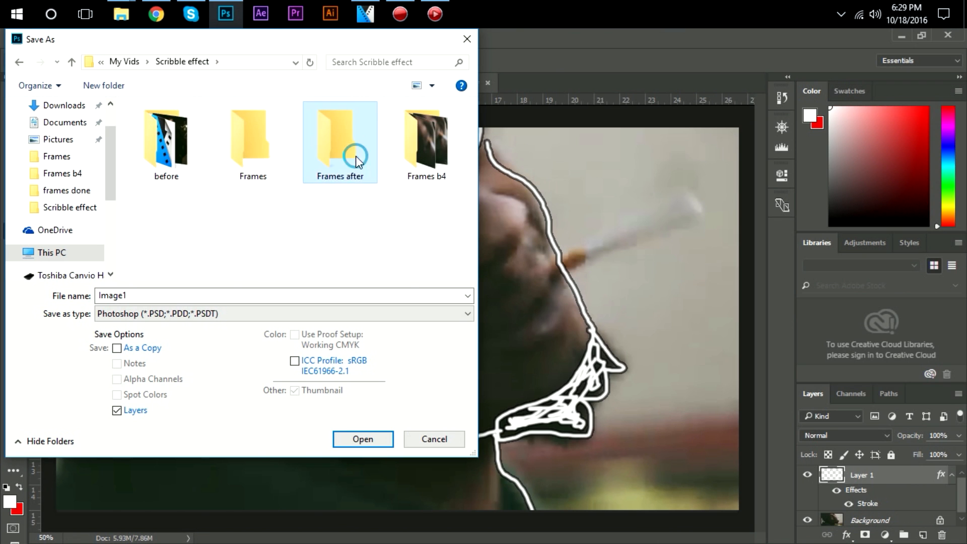
double_click(357, 157)
left_click(214, 314)
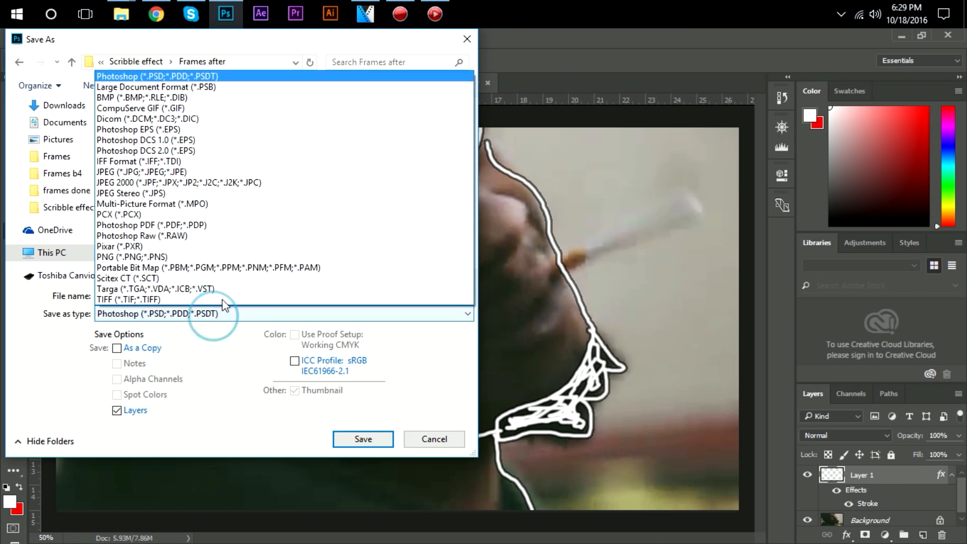
left_click(217, 172)
double_click(154, 295)
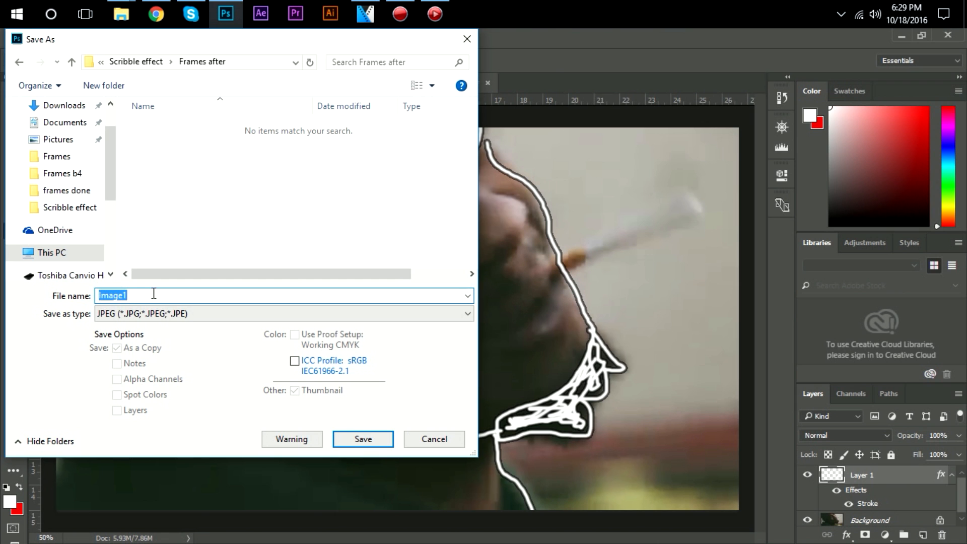
type("Image2")
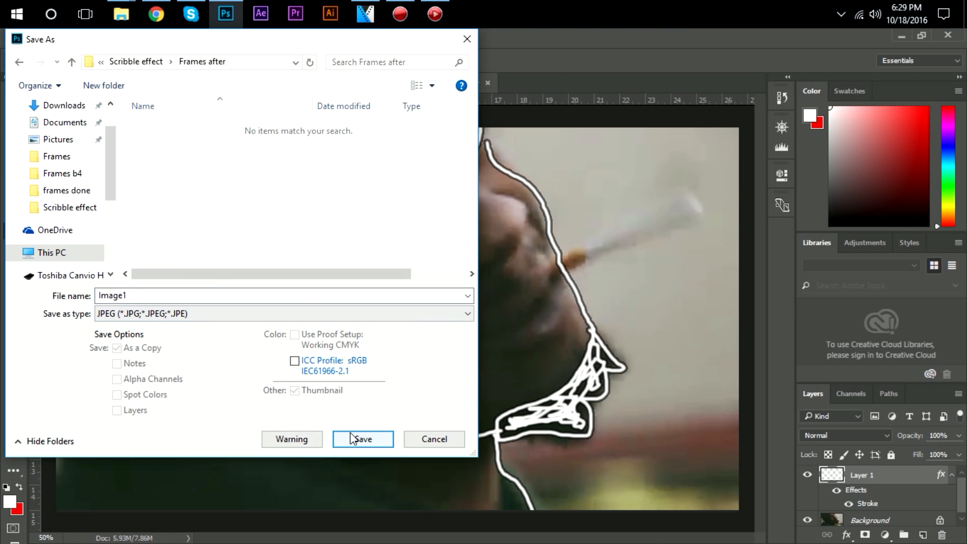
left_click(355, 439)
left_click(559, 132)
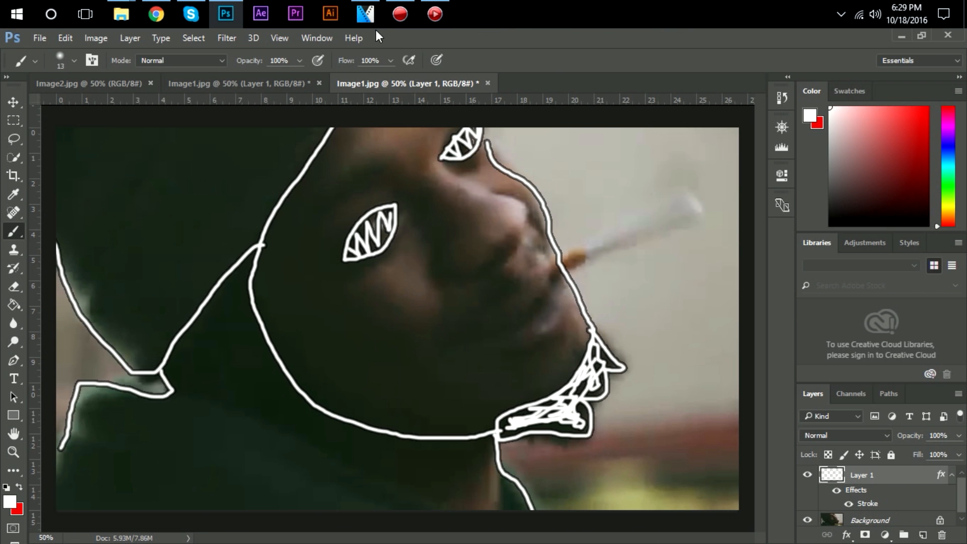
Switch to VEGAS Pro and import the scribbled Image1 from the Frames after folder into the project media
left_click(365, 13)
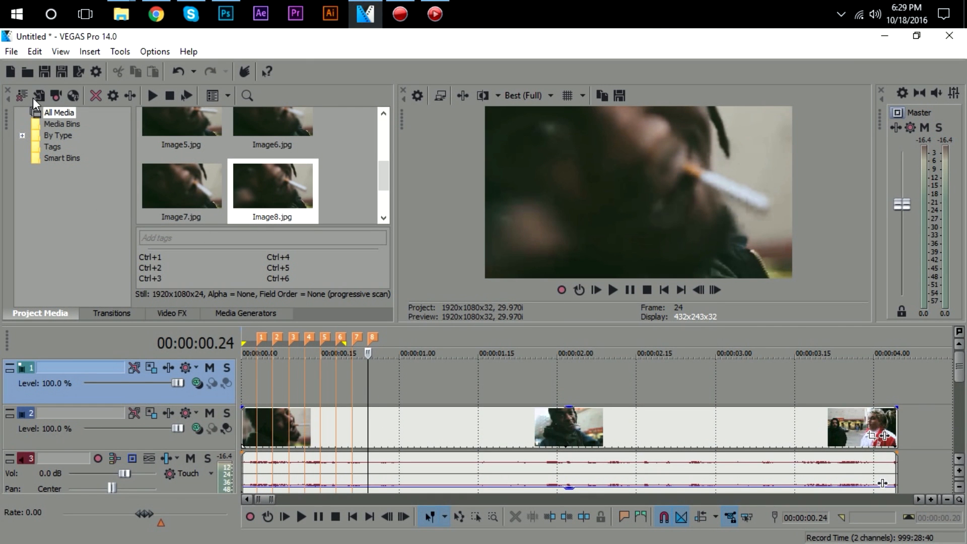
left_click(41, 95)
left_click(352, 189)
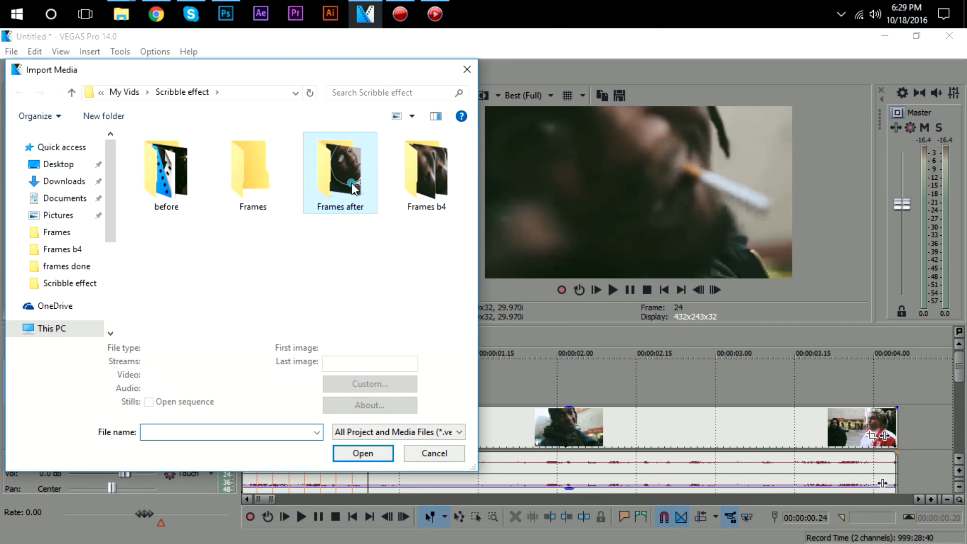
double_click(353, 189)
left_click(166, 153)
left_click(361, 453)
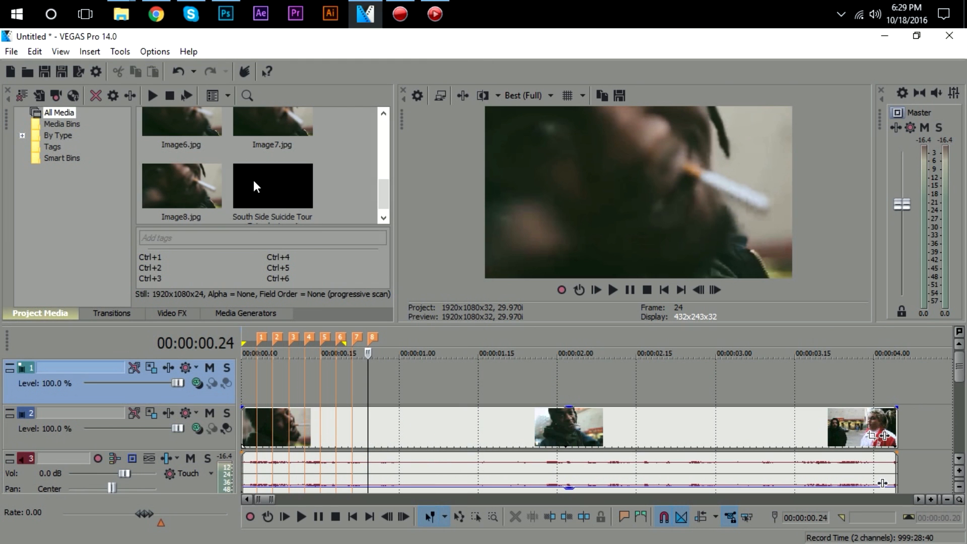
Place the scribbled Image1.jpg at the start of track 1 and trim it to end at marker 1
left_click_drag(290, 162, 249, 379)
left_click(255, 379)
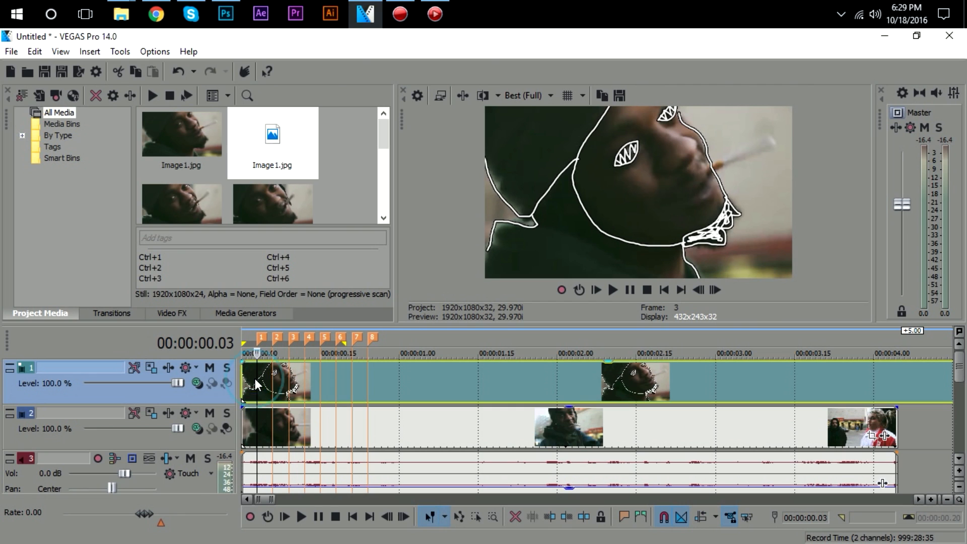
right_click(279, 383)
left_click(325, 256)
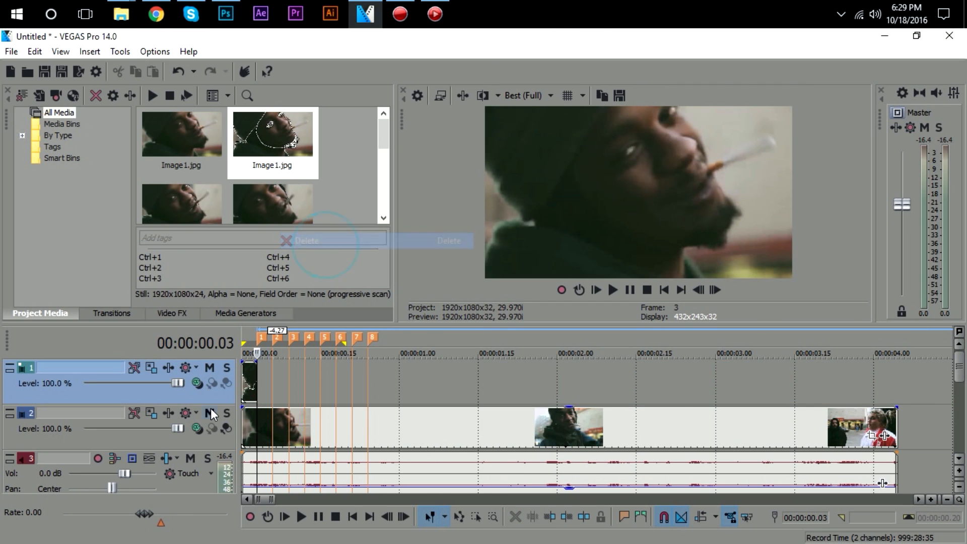
Compare the scribbled still with the unscribbled footage following marker 1 on the timeline
scroll(302, 373, "up", 5)
left_click(249, 381)
left_click(322, 380)
left_click(279, 380)
left_click(335, 373)
left_click(243, 373)
left_click(330, 374)
left_click(272, 378)
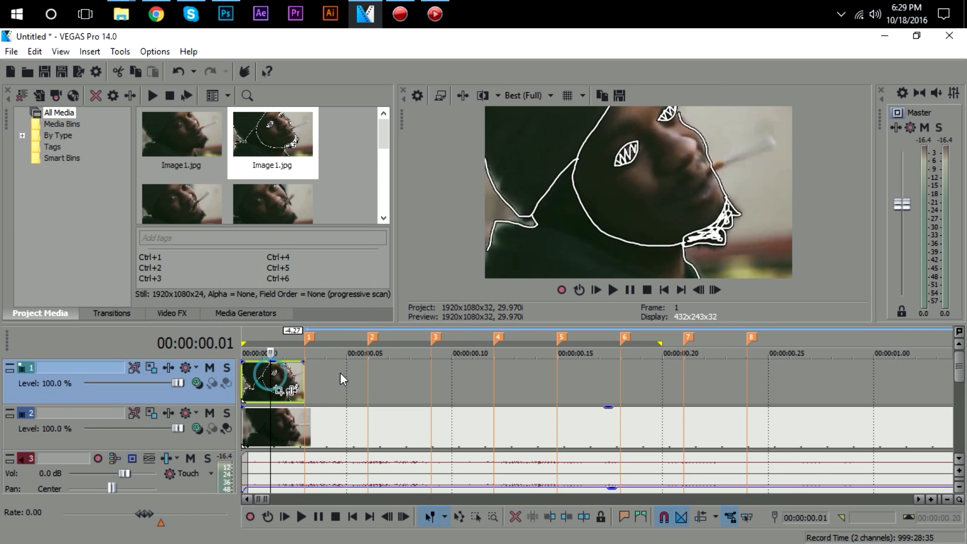
left_click(346, 376)
left_click(237, 377)
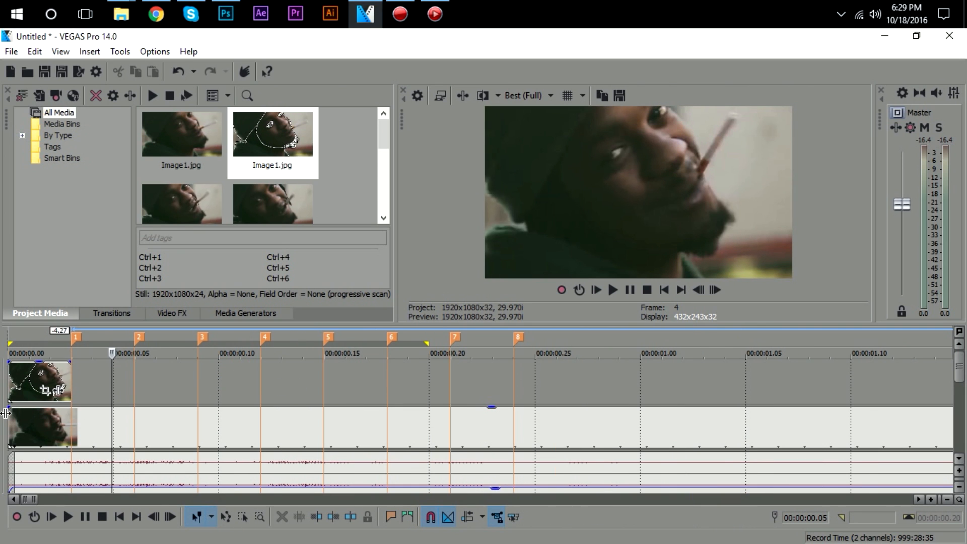
left_click_drag(6, 412, 224, 412)
left_click(242, 377)
left_click(347, 371)
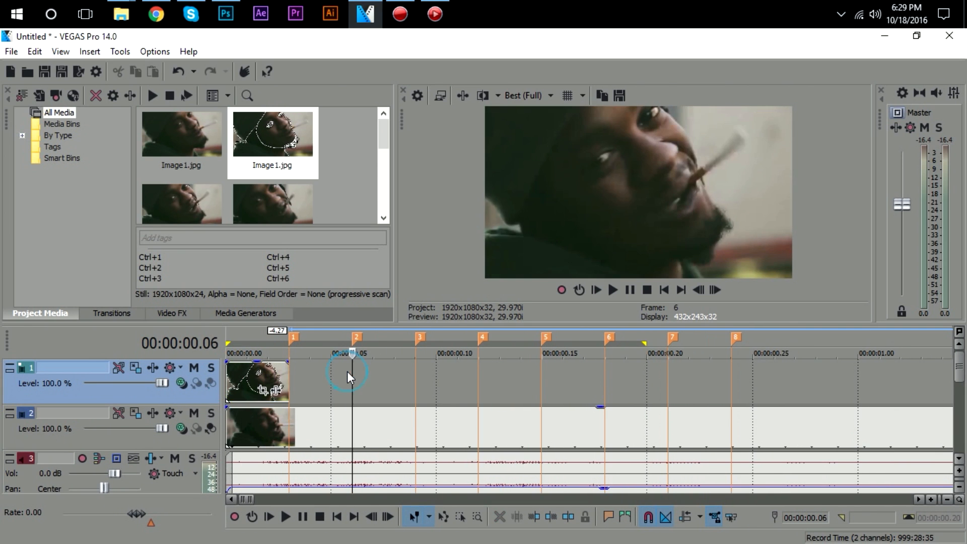
left_click(287, 373)
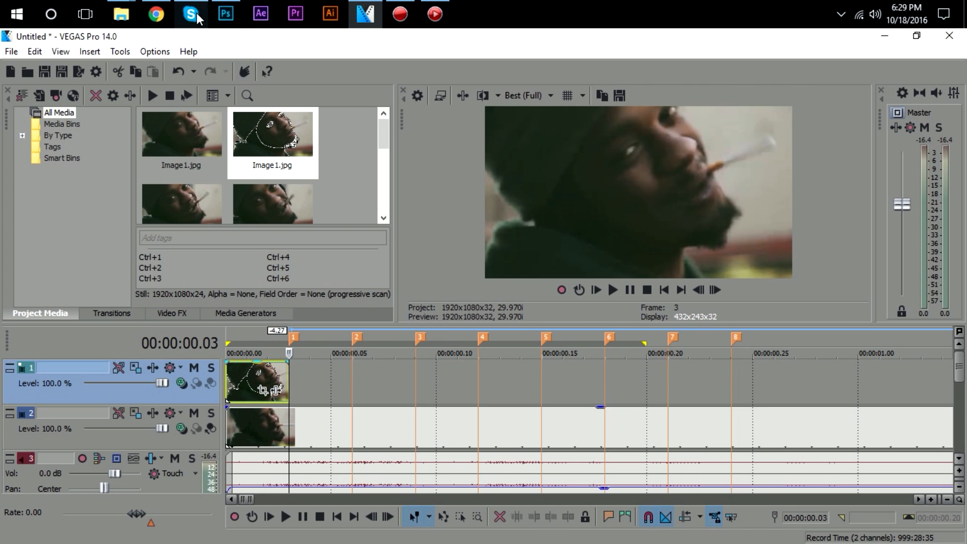
Switch to Photoshop and open Image2 from the Frames b4 folder
left_click(225, 14)
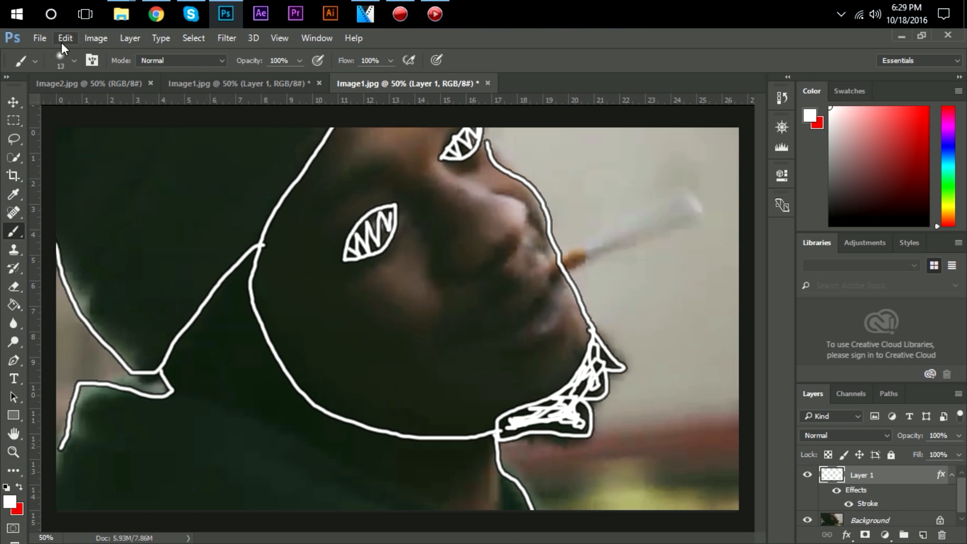
left_click(121, 13)
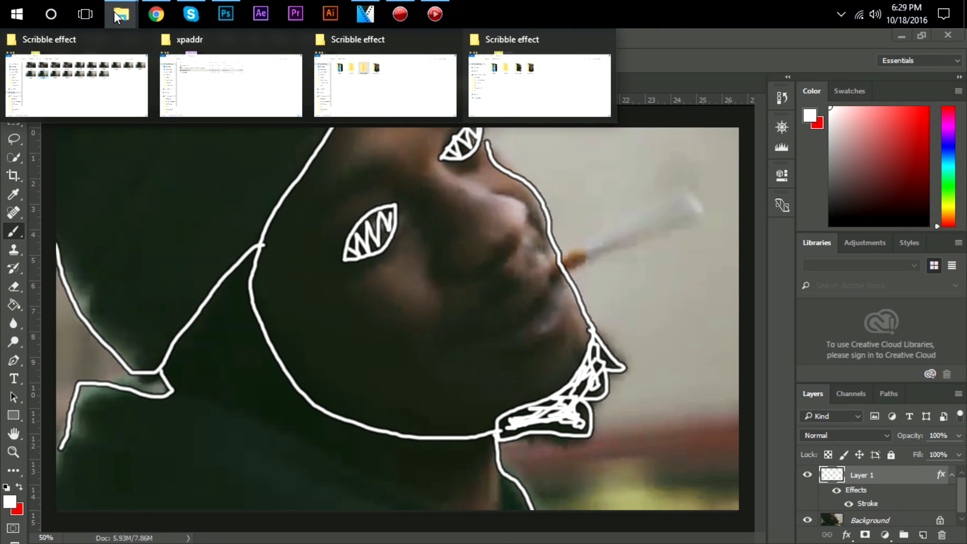
left_click(39, 38)
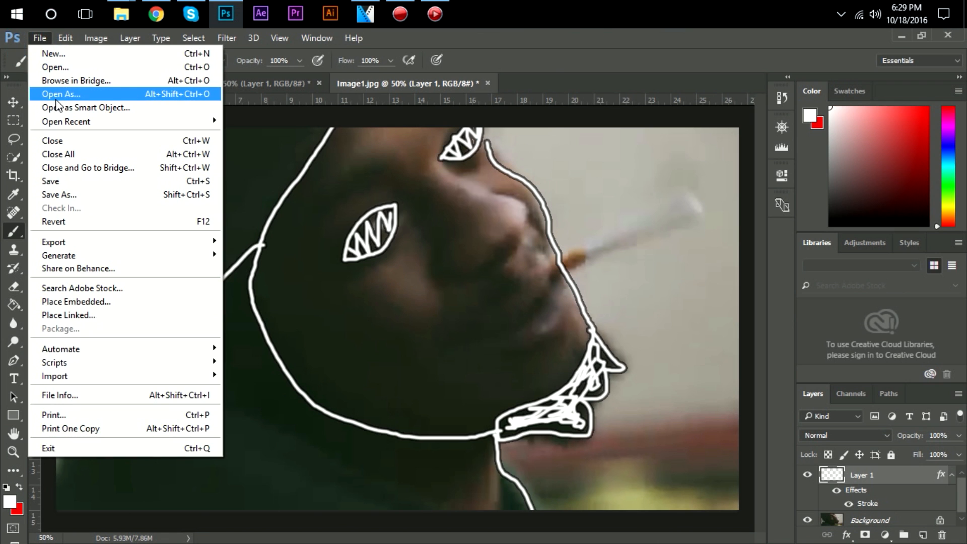
left_click(55, 67)
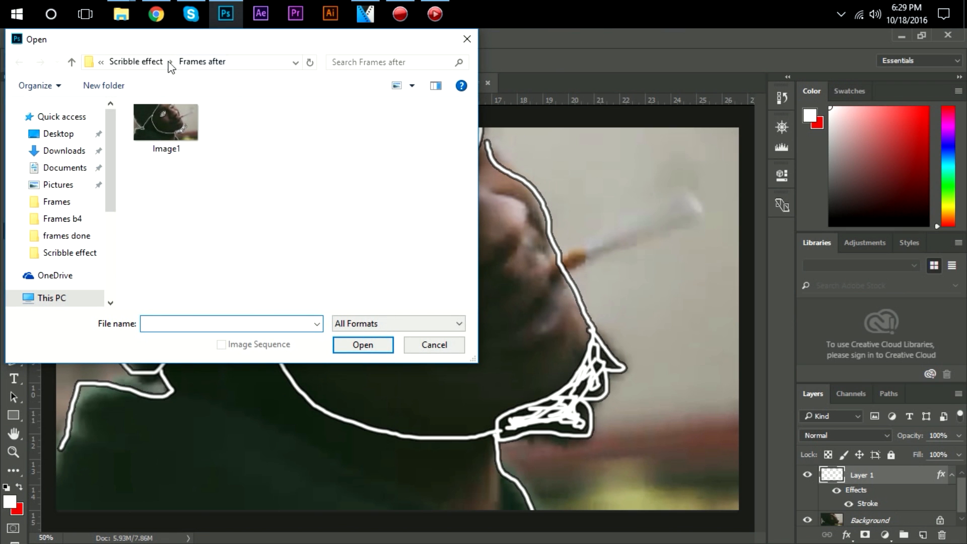
left_click(136, 61)
double_click(426, 131)
left_click(262, 147)
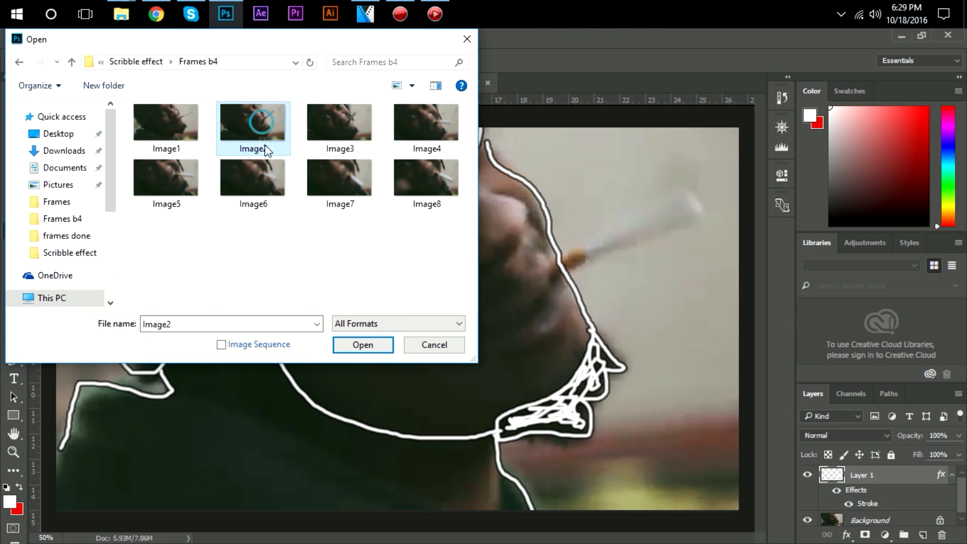
left_click(363, 344)
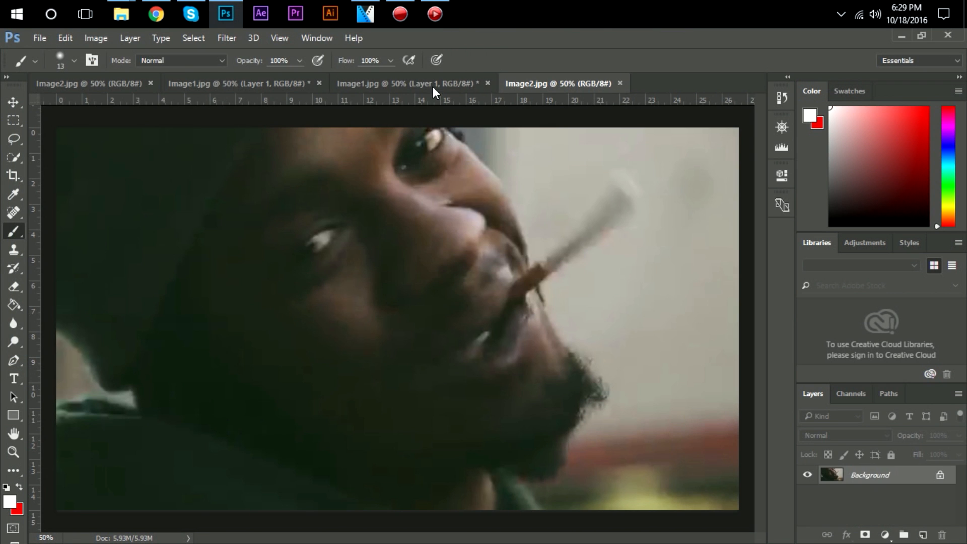
Copy the scribble layer from Image1 into Image2 and position it over the man's face
left_click_drag(433, 91, 345, 161)
left_click_drag(471, 162, 49, 109)
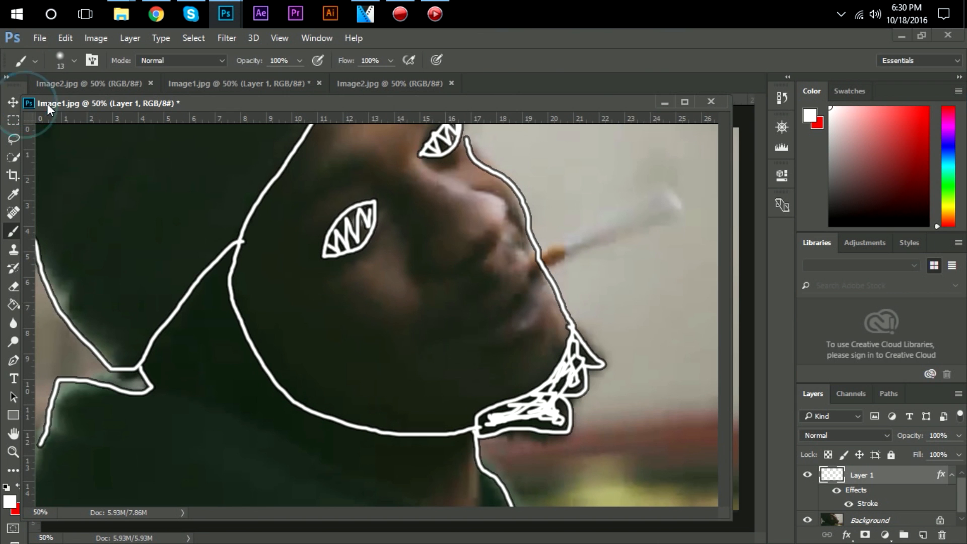
left_click(12, 102)
left_click_drag(879, 476, 746, 422)
left_click_drag(577, 104, 637, 83)
left_click(395, 81)
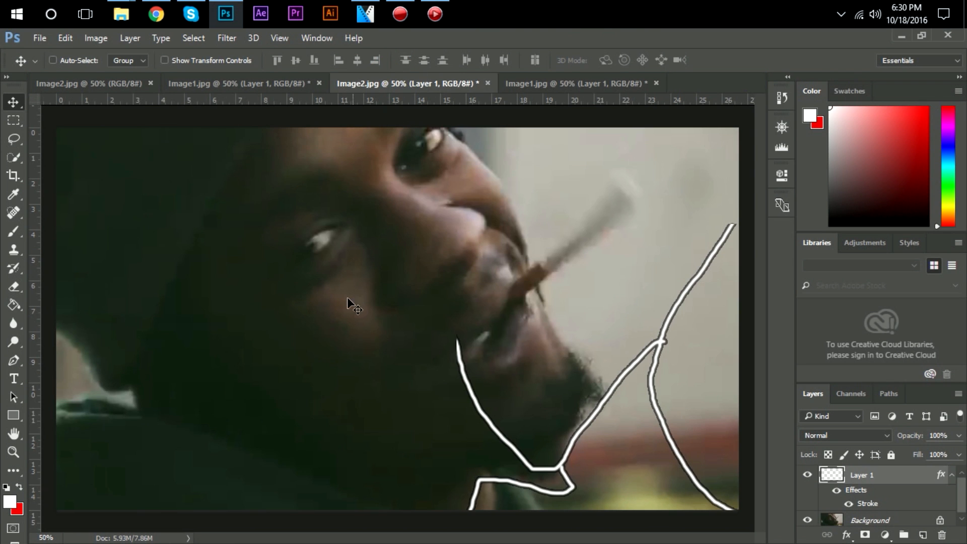
mouse_move(653, 359)
left_mouse_down()
mouse_move(372, 256)
mouse_move(296, 243)
mouse_move(277, 262)
mouse_move(231, 248)
mouse_move(233, 328)
mouse_move(233, 278)
left_mouse_up()
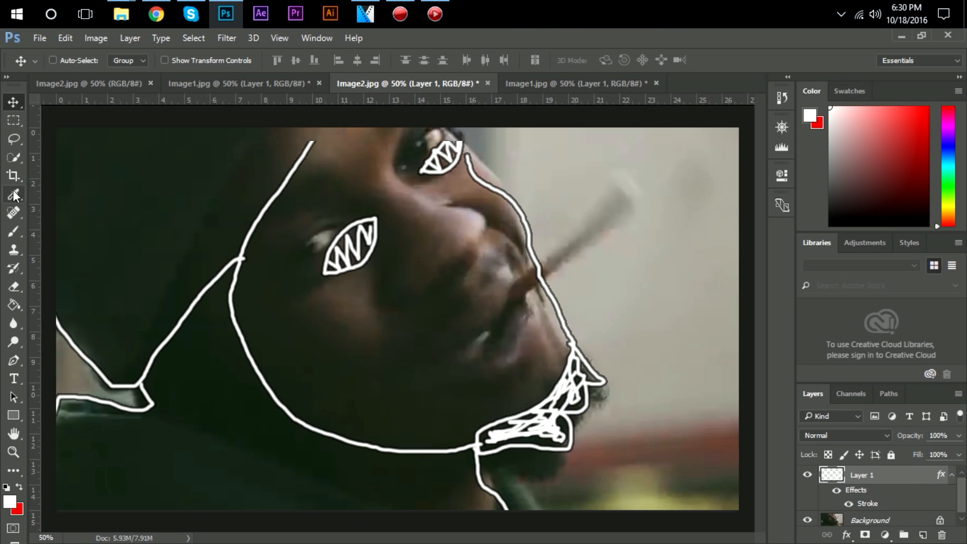
Erase both eye scribbles and small parts of the face outline from the copied layer
left_click(11, 286)
left_click_drag(332, 211, 363, 252)
left_click_drag(232, 275, 232, 297)
mouse_move(316, 236)
left_mouse_down()
mouse_move(284, 302)
mouse_move(338, 216)
mouse_move(334, 283)
mouse_move(309, 303)
left_mouse_up()
left_click_drag(490, 149, 448, 158)
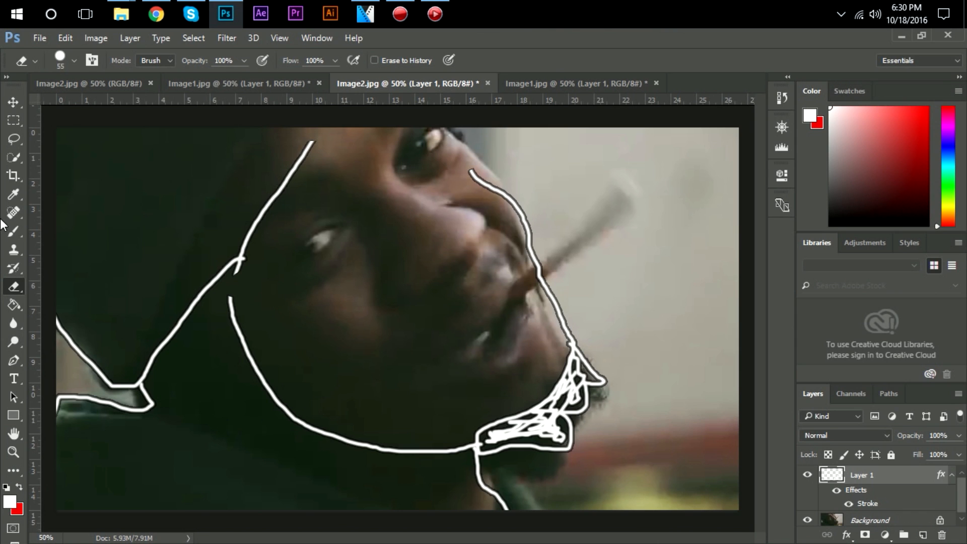
Brush a new white hat-edge line, close the face outline gap, and outline both eyes, adding a zigzag in the fully visible one
left_click(14, 232)
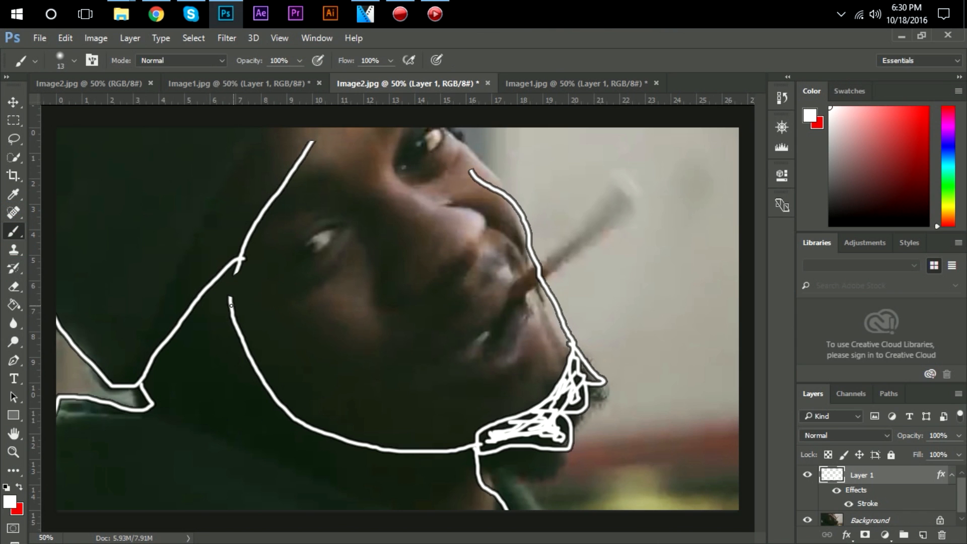
left_click_drag(274, 168, 282, 127)
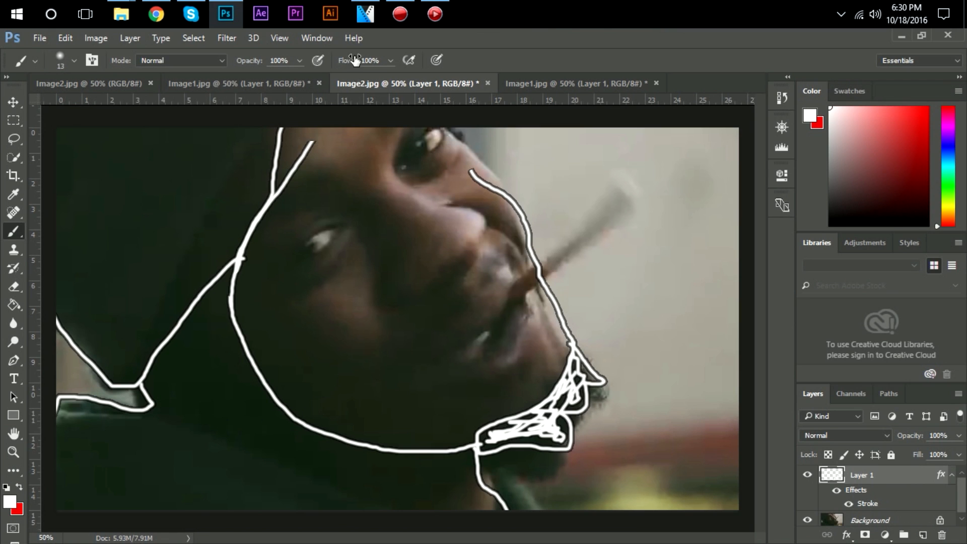
mouse_move(336, 219)
left_mouse_down()
mouse_move(272, 290)
mouse_move(357, 233)
left_mouse_up()
mouse_move(280, 276)
left_mouse_down()
mouse_move(297, 275)
mouse_move(309, 251)
left_mouse_up()
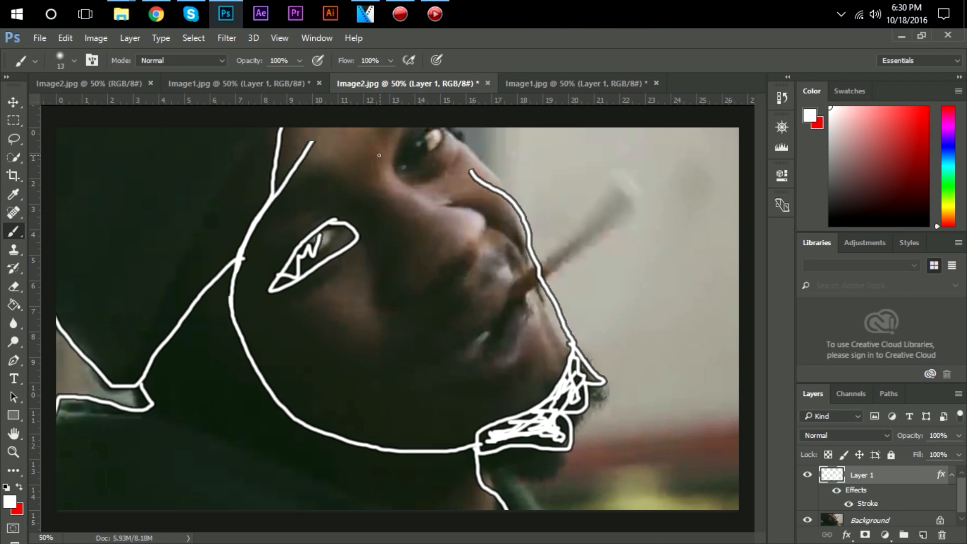
left_click_drag(398, 170, 420, 130)
mouse_move(402, 169)
left_mouse_down()
mouse_move(423, 164)
mouse_move(440, 117)
left_mouse_up()
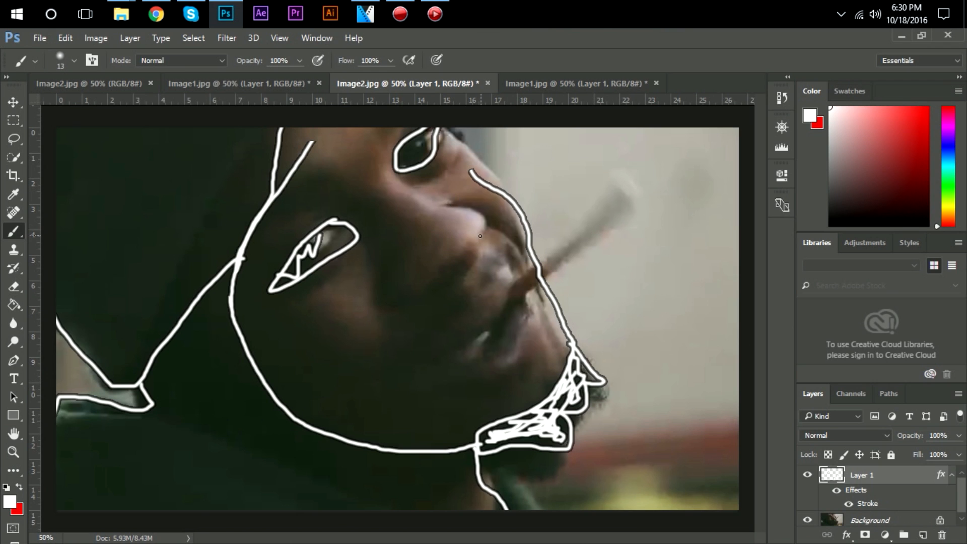
Try filling the hat, hood, face and background areas with white using the Paint Bucket, and undo the fills
left_click(14, 305)
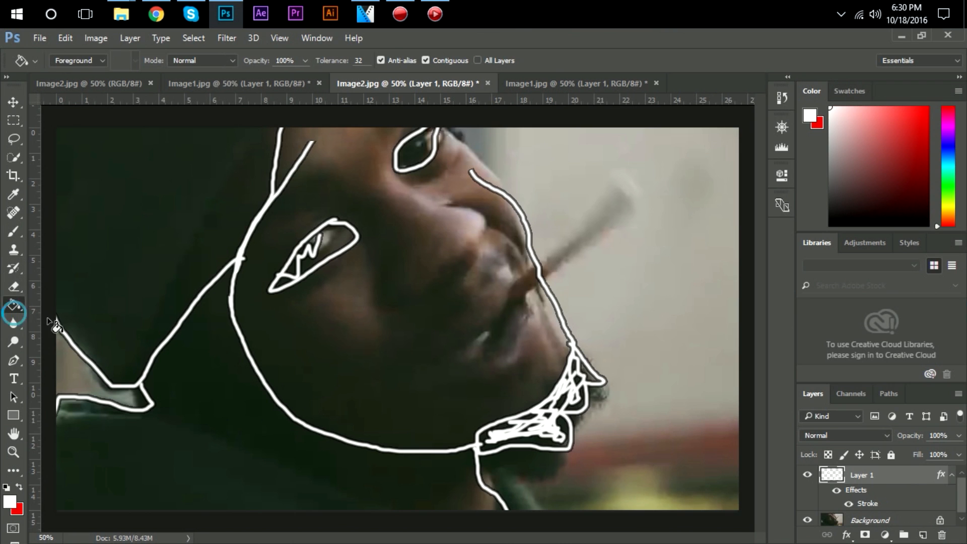
left_click(206, 400)
left_click(182, 249)
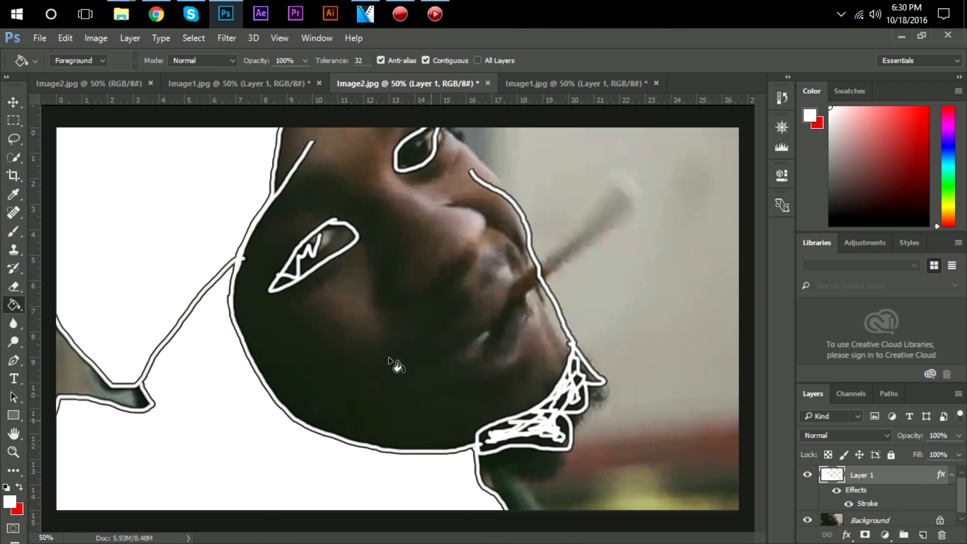
left_click(402, 375)
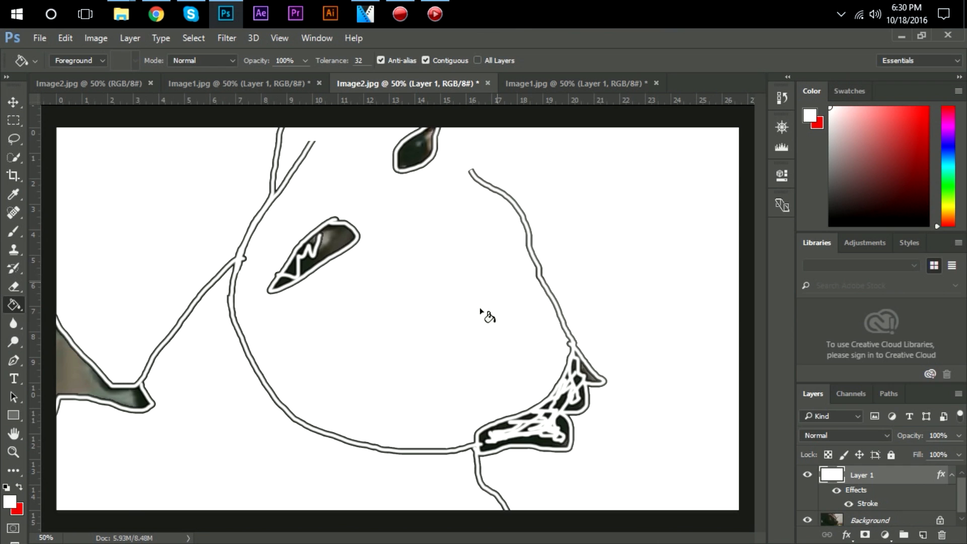
key("ctrl+z")
key("ctrl+z")
key("ctrl+z")
key("ctrl+alt+z")
key("ctrl+alt+z")
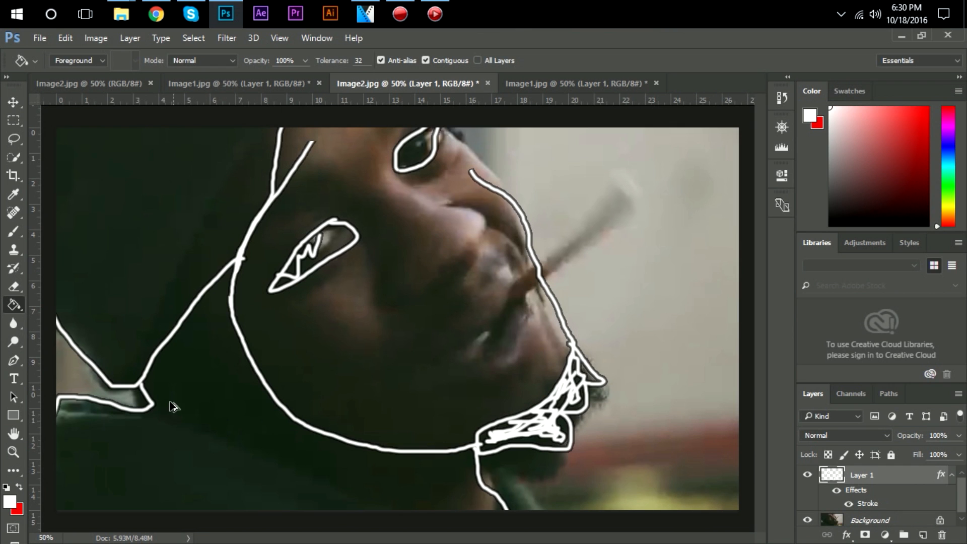
Reapply the undone white Paint Bucket fills over the hat and the adjoining hood gap, and undo them again
key("ctrl+shift+z")
key("ctrl+shift+z")
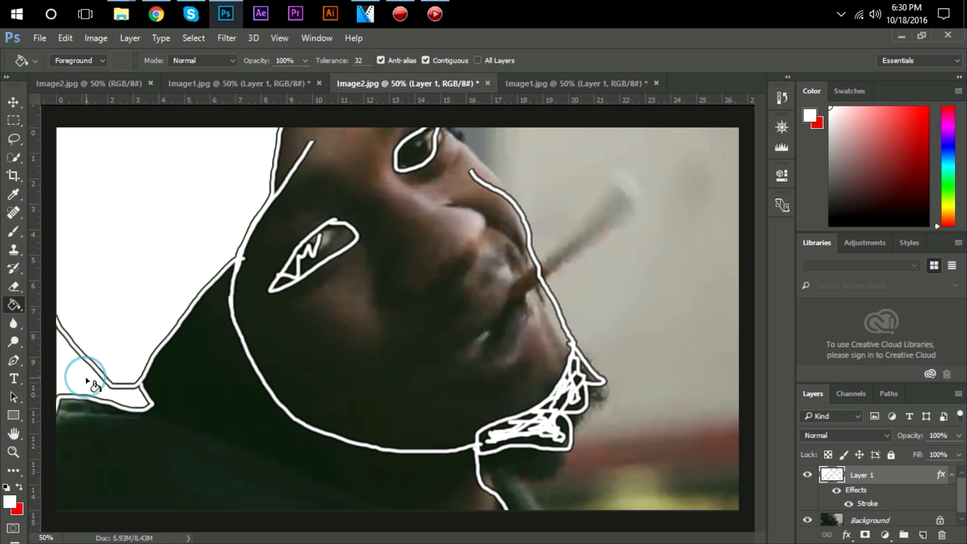
key("ctrl+z")
key("ctrl+alt+z")
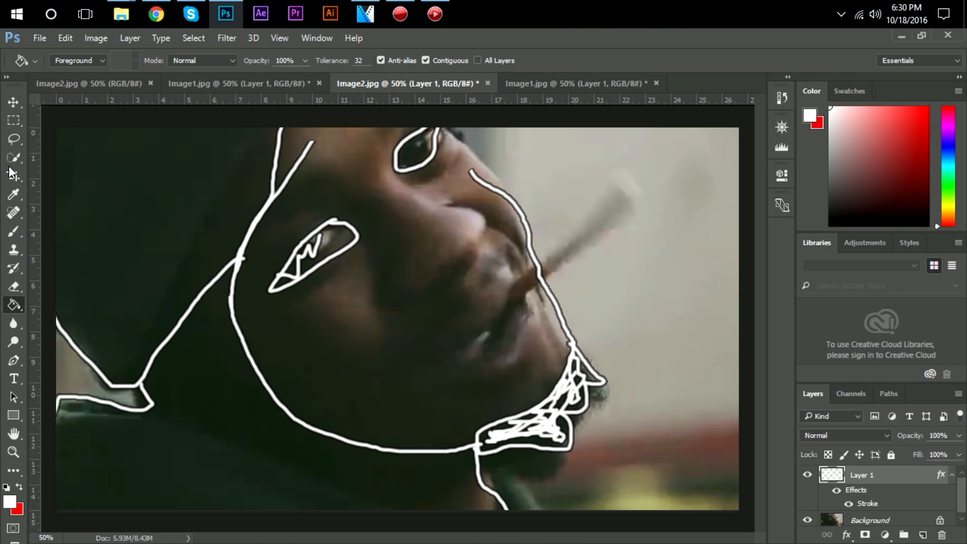
Fill the sections inside the fully visible eye's outline with white using the Paint Bucket
left_click(329, 242)
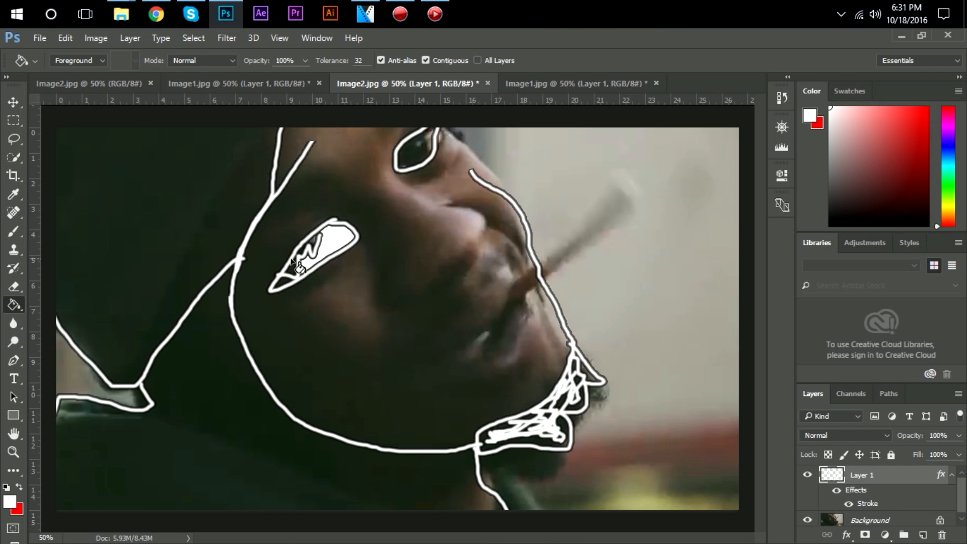
left_click(311, 245)
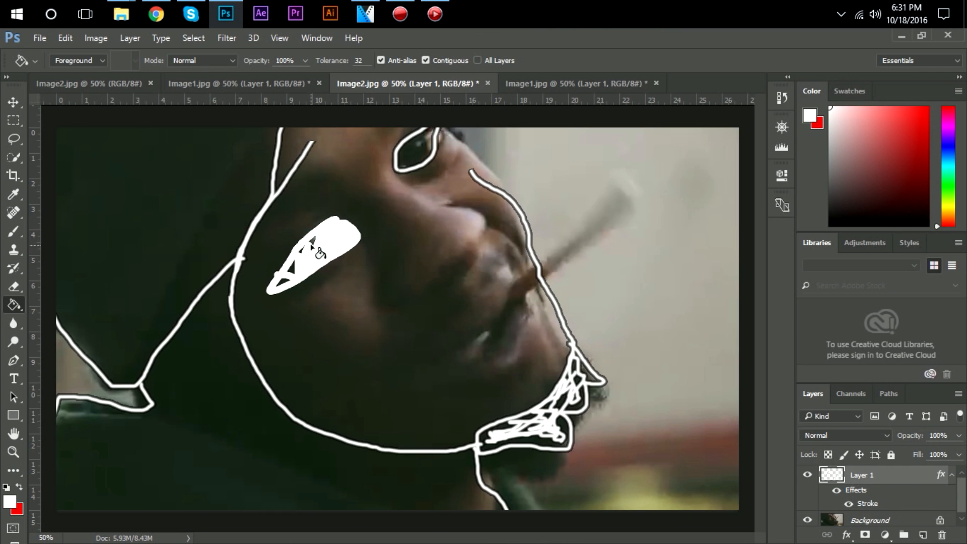
left_click(294, 268)
Try filling the face, background, hat and hood areas with white, and step back through the fills to undo them
left_click(437, 196)
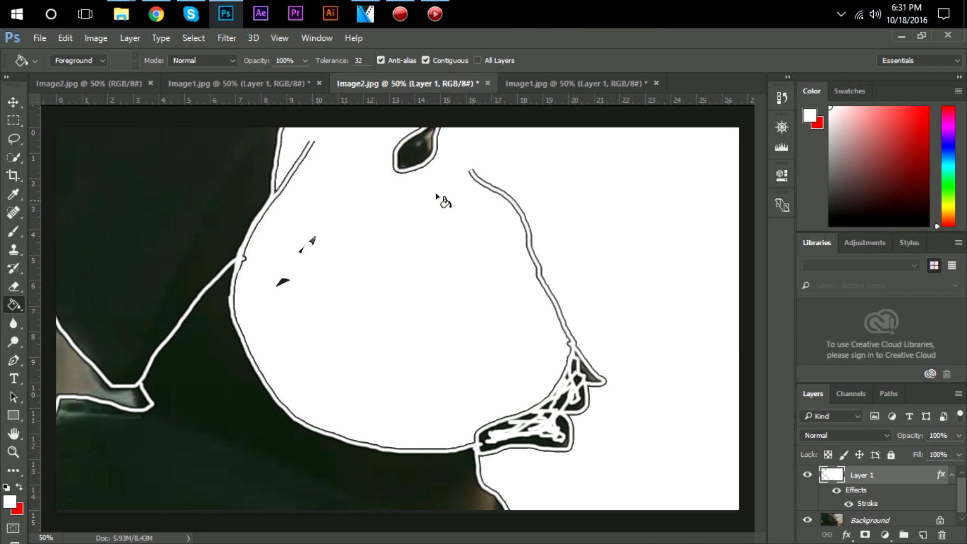
left_click(204, 200)
left_click(244, 341)
left_click(195, 426)
key("ctrl+z")
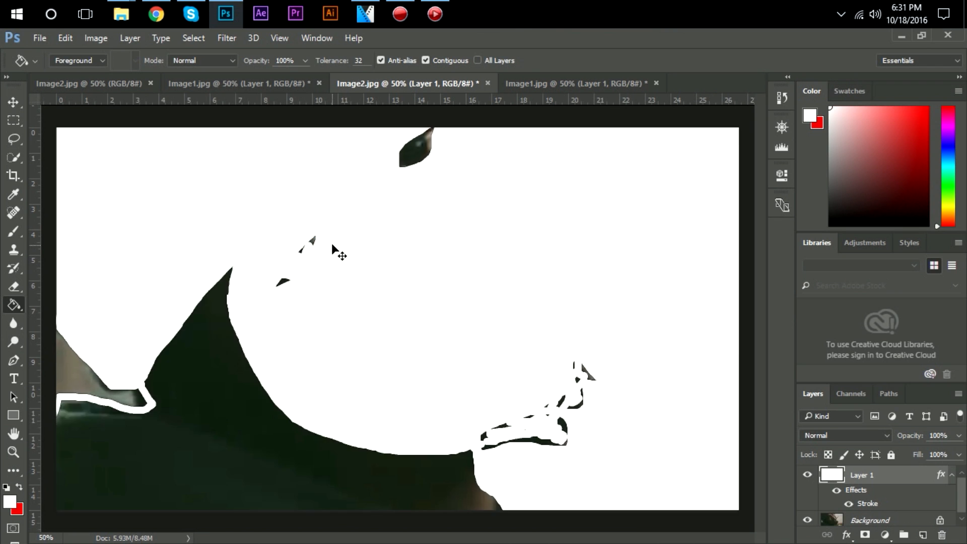
key("ctrl+z")
key("ctrl+alt+z")
key("ctrl+alt+z")
key("ctrl+alt+z")
key("ctrl+alt+z")
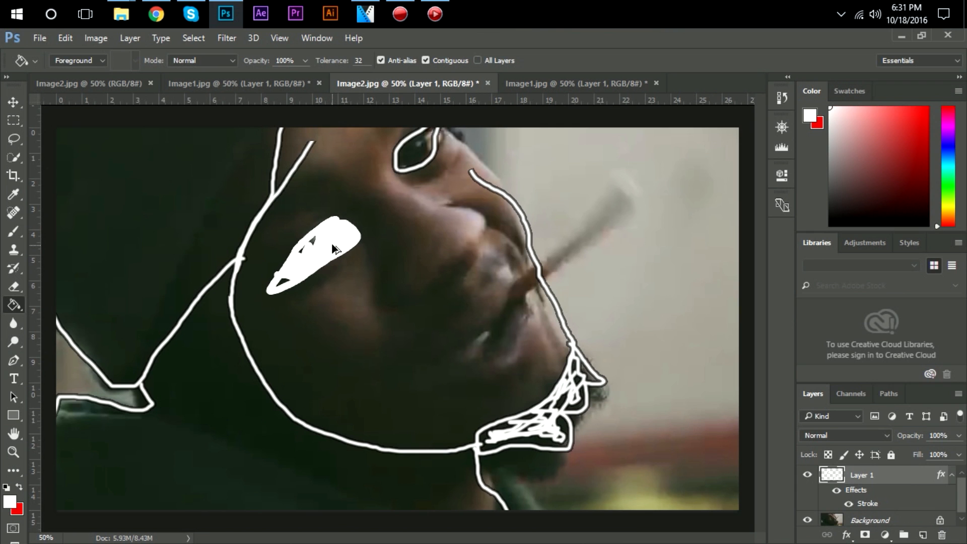
key("ctrl+alt+z")
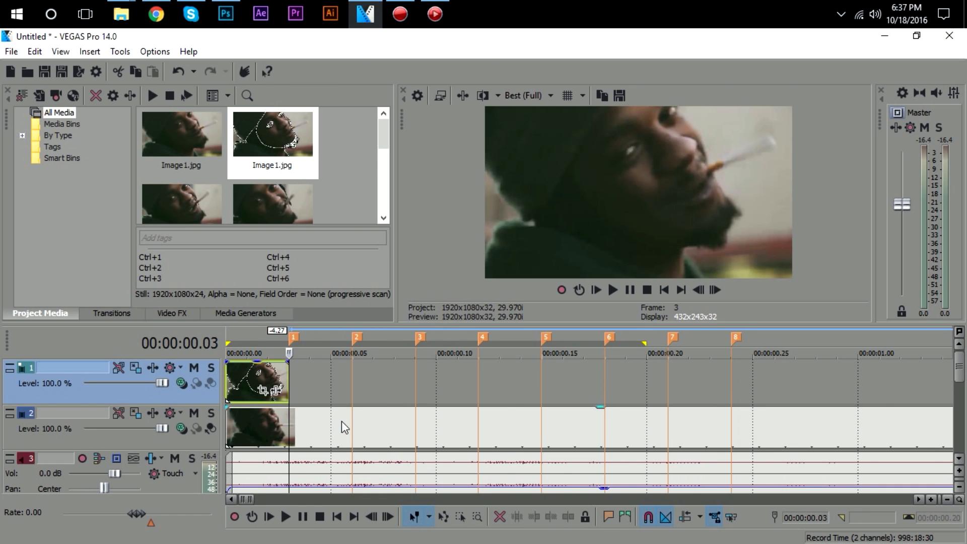
In VEGAS Pro, import Image2, image3, image5 and image6 from the Frames after folder
scroll(348, 421, "down", 4)
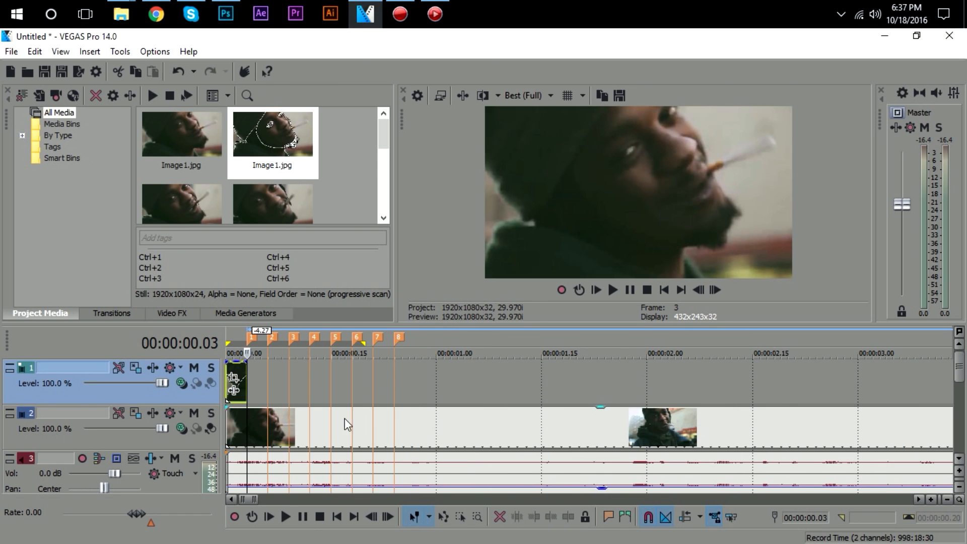
left_click(235, 368)
left_click(245, 371)
left_click(39, 96)
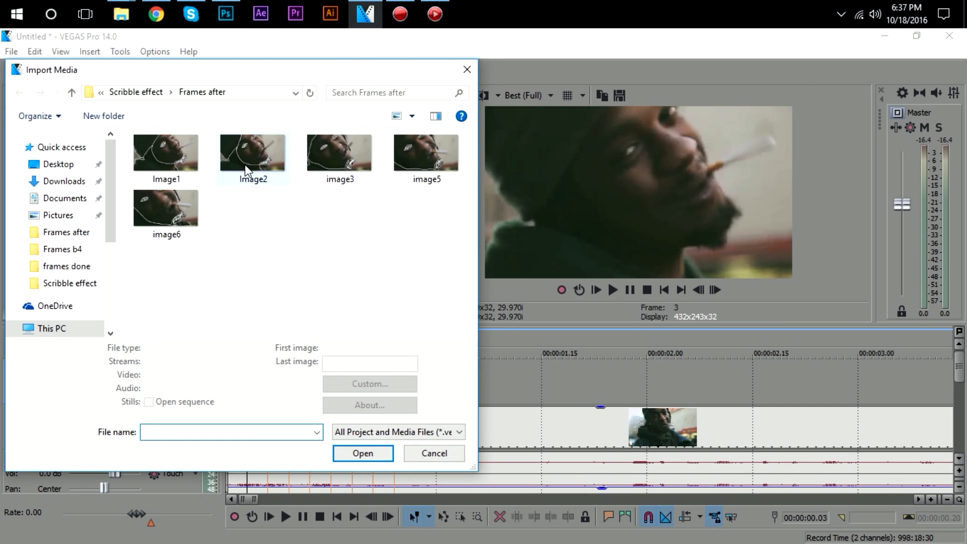
left_click(244, 163)
left_click(338, 156, "ctrl")
left_click(426, 156, "ctrl")
left_click(166, 209, "ctrl")
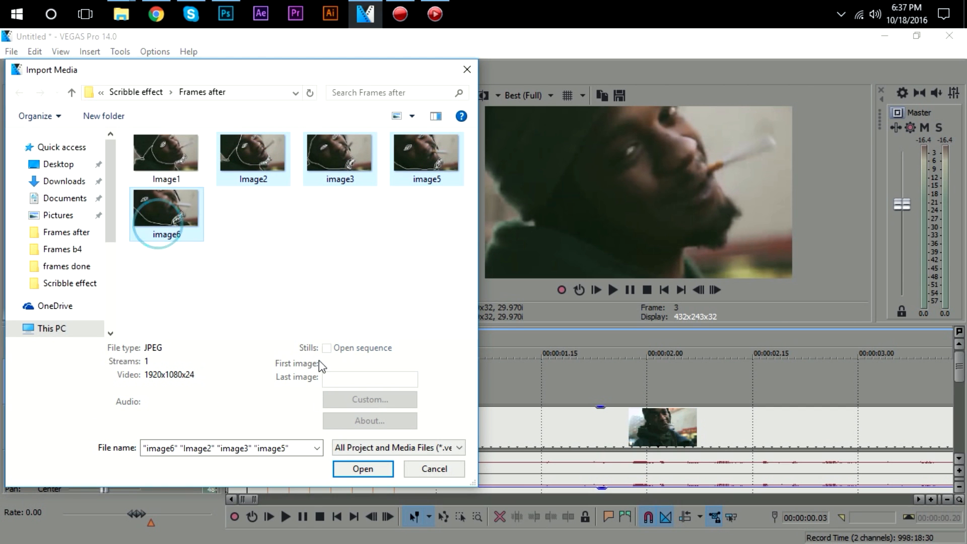
left_click(359, 473)
Place the four imported images on the top track from marker 1, and split Image2 at marker 2, deleting the excess
left_click_drag(258, 147, 266, 379)
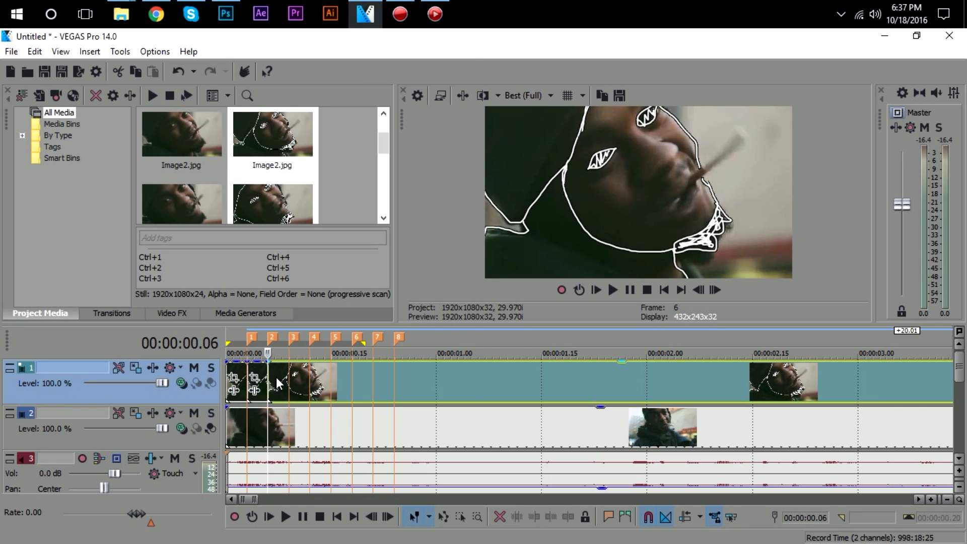
right_click(276, 377)
left_click(349, 244)
Move the next scribble image to marker 2, split it at marker 3 and delete the excess
scroll(746, 397, "down", 3)
left_click_drag(657, 380, 249, 382)
right_click(278, 384)
left_click(325, 243)
Move the remaining two scribble images together to marker 3, and cut the first of them off at marker 4
scroll(633, 401, "down", 3)
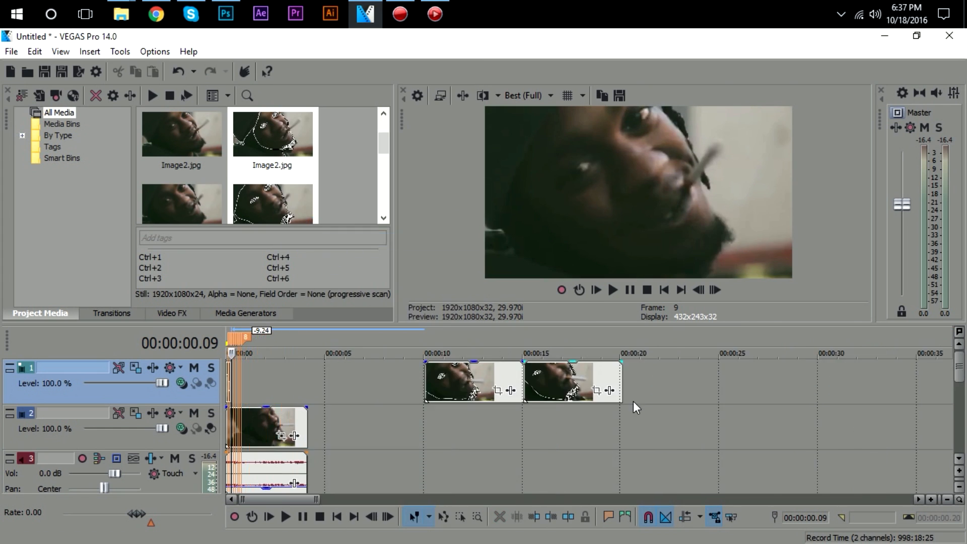
left_click(485, 373)
left_click(554, 375, "ctrl")
mouse_move(554, 375)
left_mouse_down()
mouse_move(365, 379)
mouse_move(401, 388)
mouse_move(382, 394)
mouse_move(248, 392)
left_mouse_up()
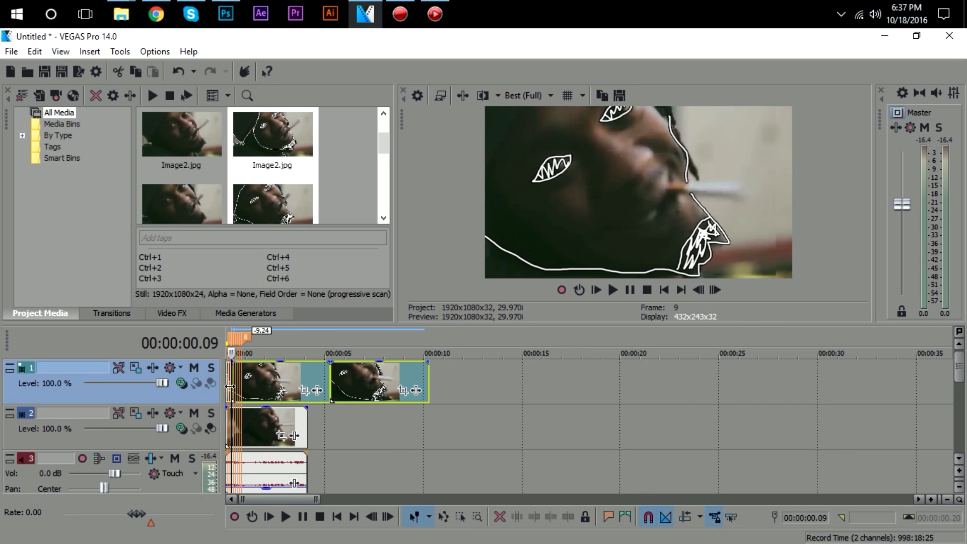
scroll(229, 387, "up", 8)
left_click(288, 373)
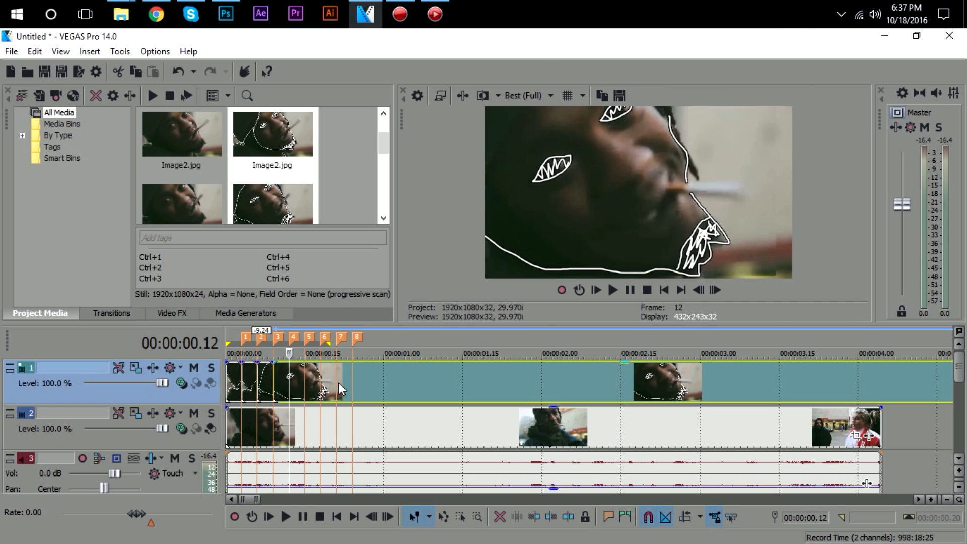
right_click(338, 383)
left_click(405, 243)
Move the last scribble image to marker 4, split it at marker 5 and delete the excess
scroll(443, 388, "down", 5)
left_click_drag(584, 392, 305, 395)
scroll(299, 378, "up", 5)
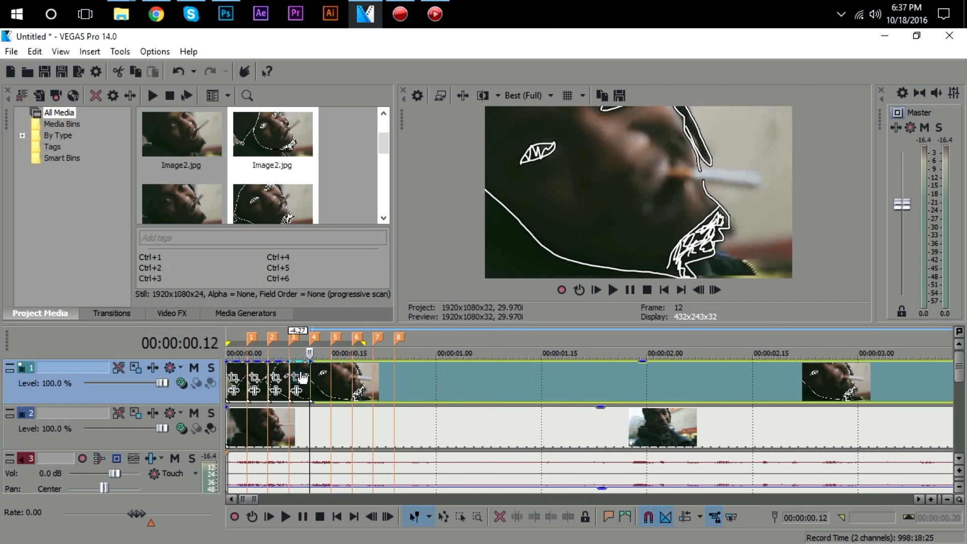
left_click(331, 383)
right_click(372, 383)
left_click(425, 241)
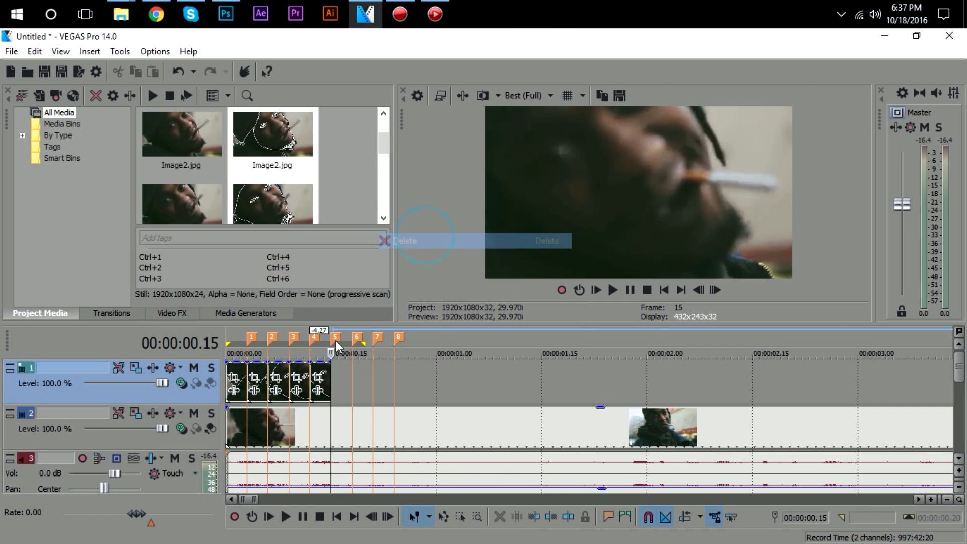
Examine each of the five scribble images on the top track in the preview, checking their order and alignment with the markers
scroll(237, 378, "up", 8)
left_click(328, 377)
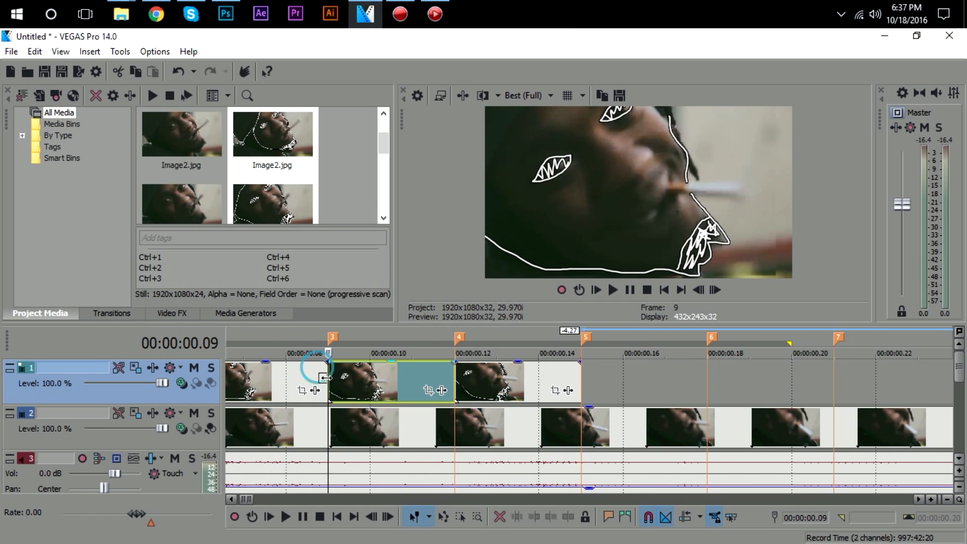
scroll(327, 378, "down", 4)
scroll(325, 379, "up", 3)
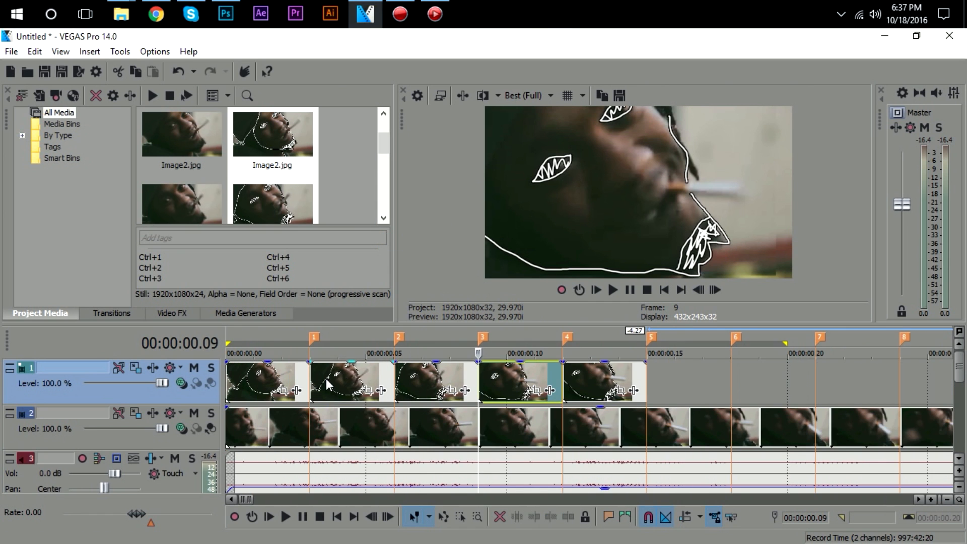
left_click(259, 389)
left_click(337, 381)
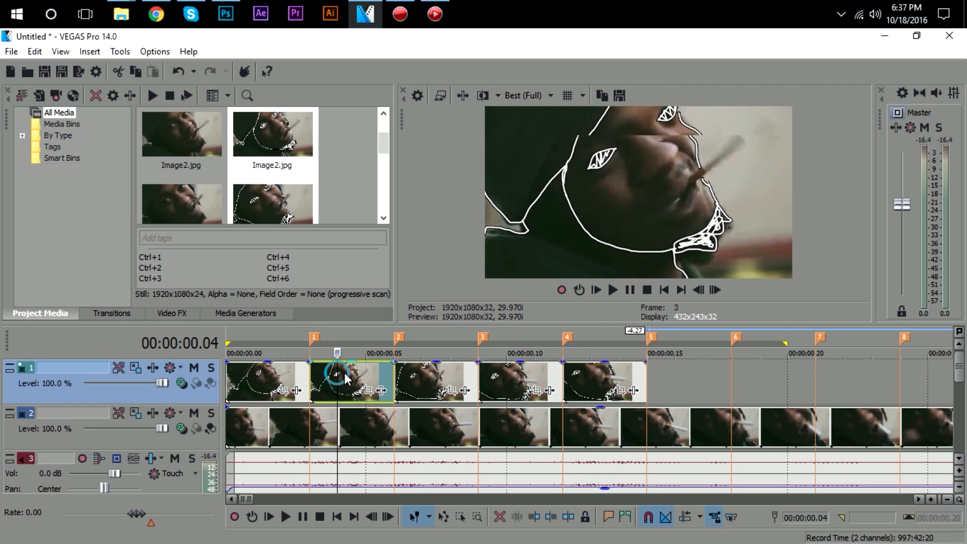
left_click(411, 381)
left_click(490, 378)
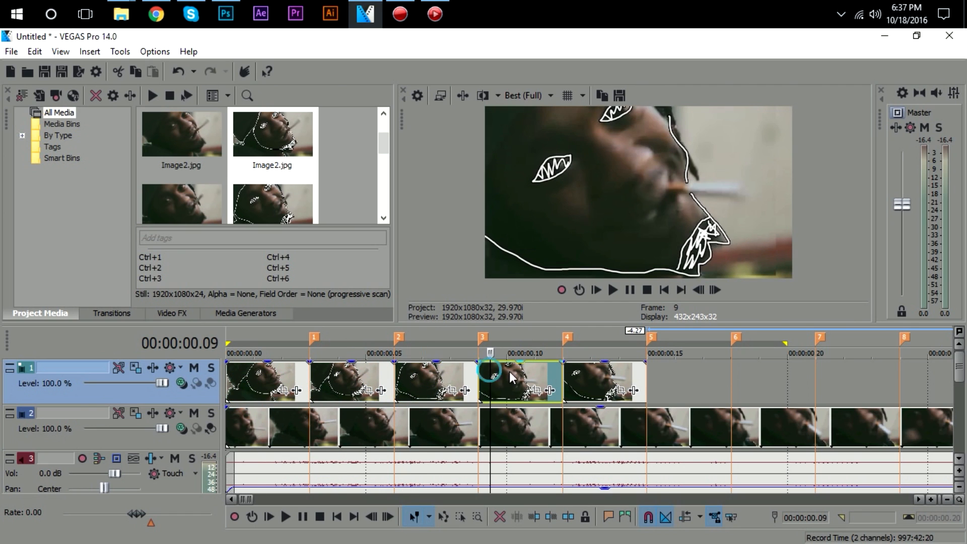
left_click(583, 375)
left_click(284, 389)
left_click(346, 373)
left_click(428, 379)
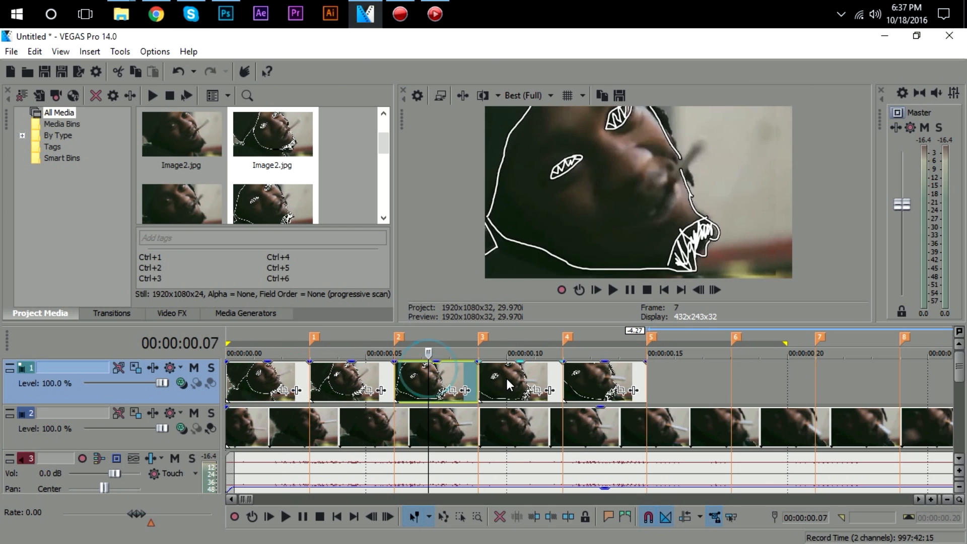
left_click(507, 384)
left_click(580, 381)
Set the video preview quality to Preview (Auto) and play the scribble animation from the start
left_click(534, 96)
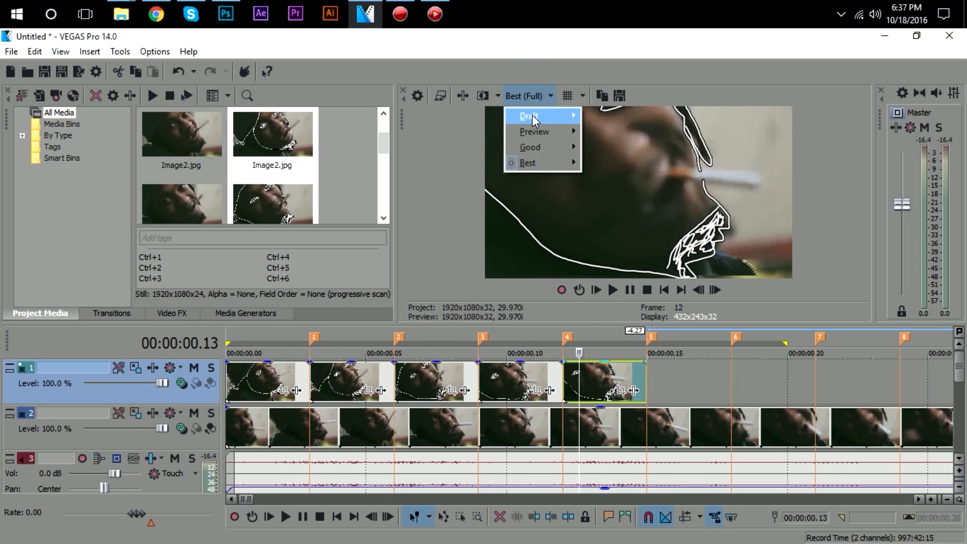
left_click(604, 130)
scroll(614, 355, "down", 10)
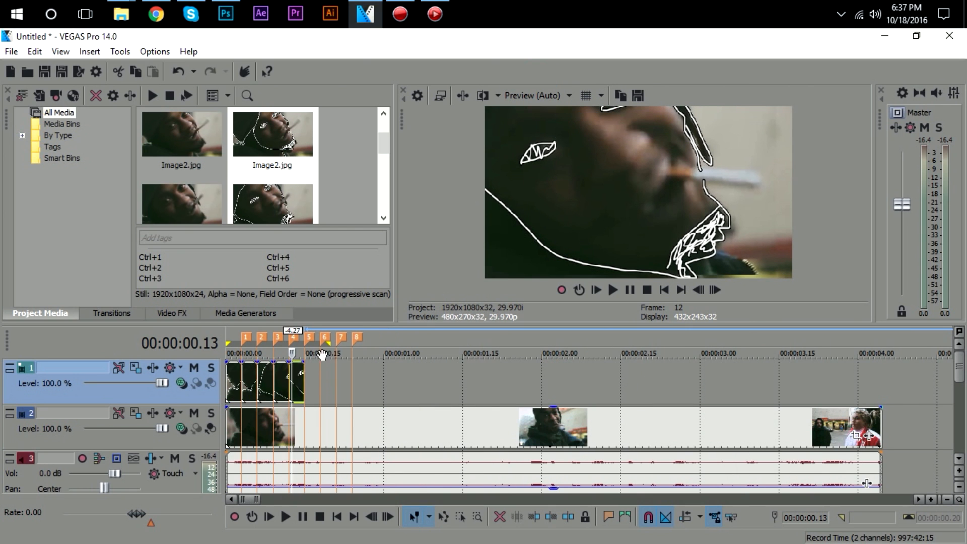
key("BackSpace")
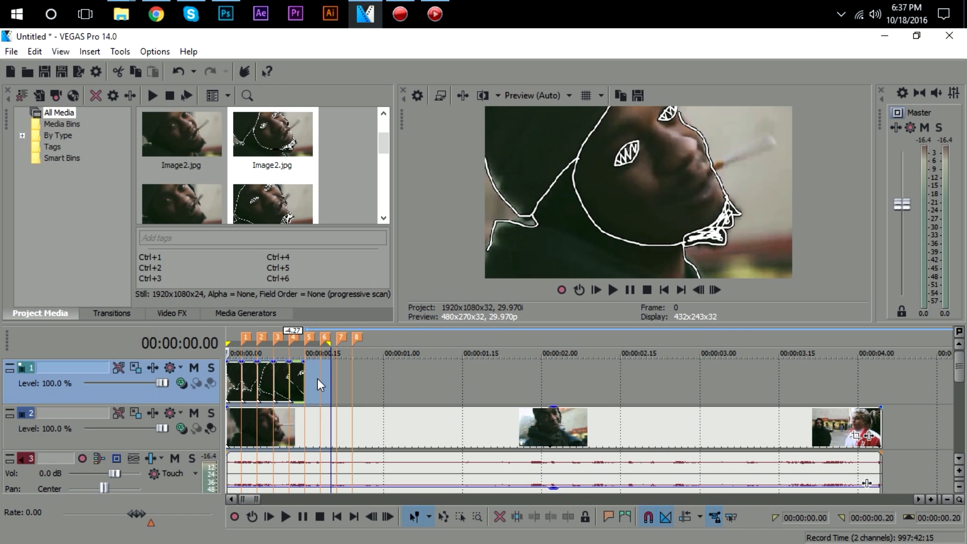
key("space")
left_click(299, 387)
Compare the first scribble images on the top track with the footage beneath them in the preview
scroll(699, 399, "up", 3)
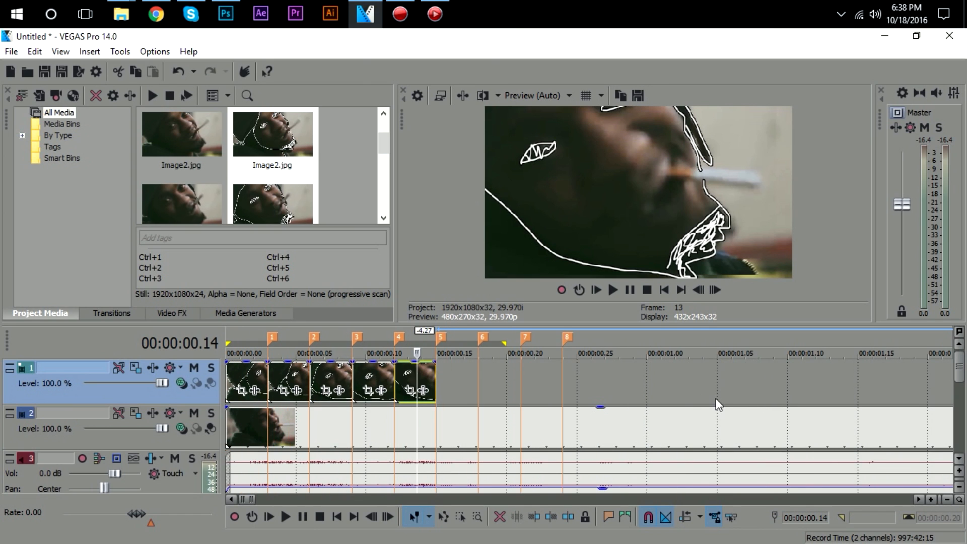
left_click(253, 371)
left_click(272, 371)
left_click(318, 371)
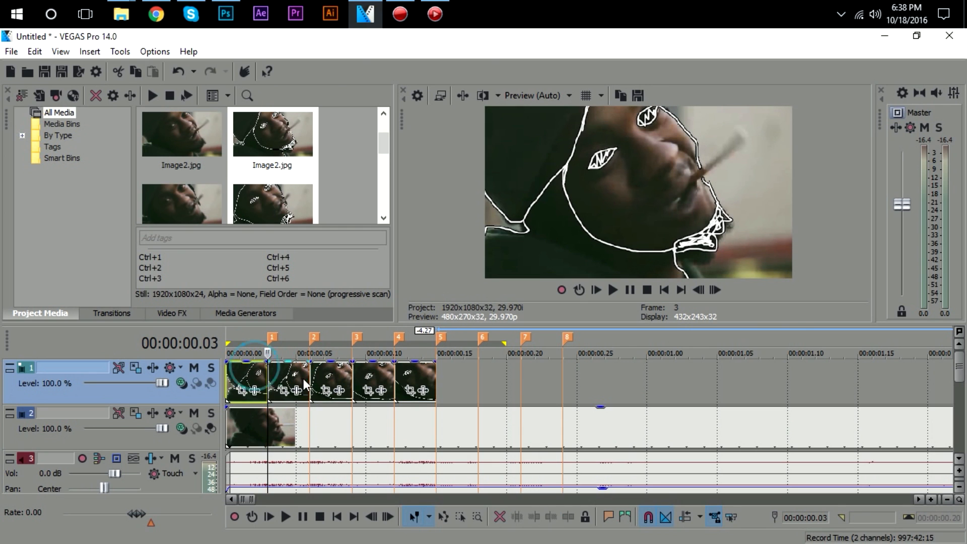
left_click(255, 381)
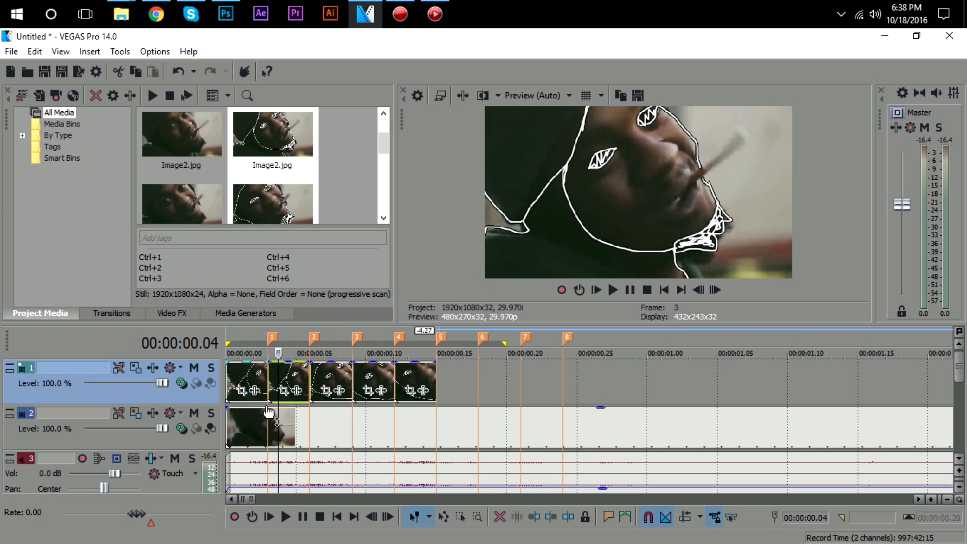
left_click(268, 432)
left_click(248, 434)
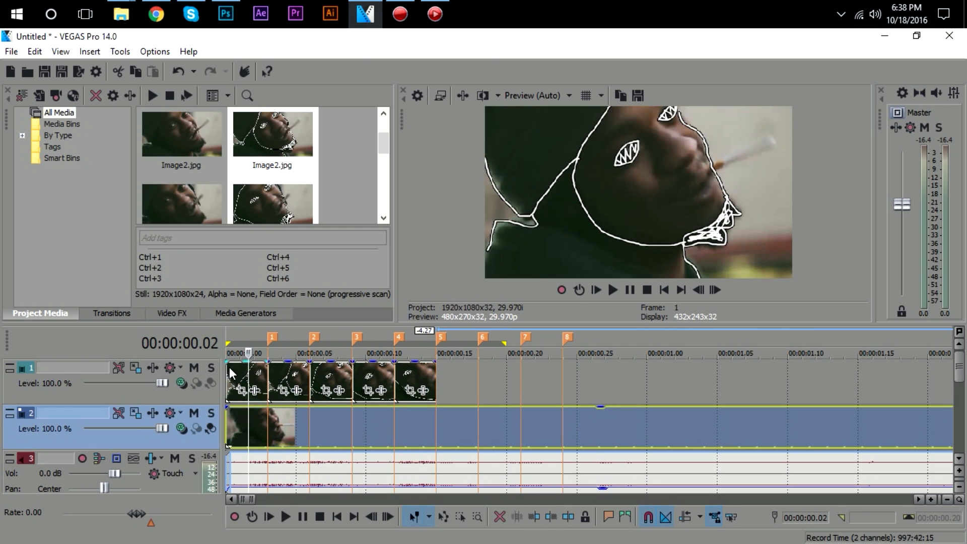
left_click(249, 383)
Step frame by frame from the first scribble image into the second, and inspect the remaining images in sequence
left_click(714, 291)
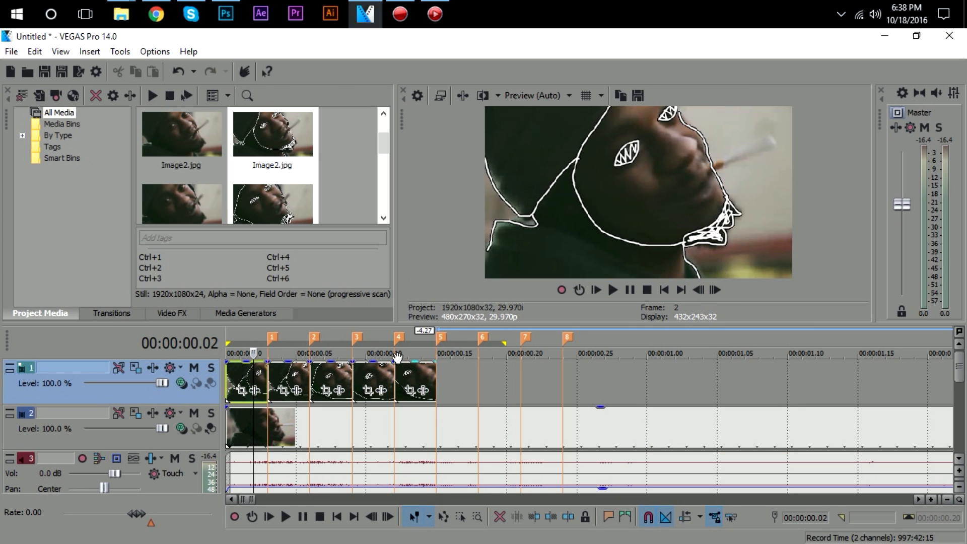
left_click(715, 289)
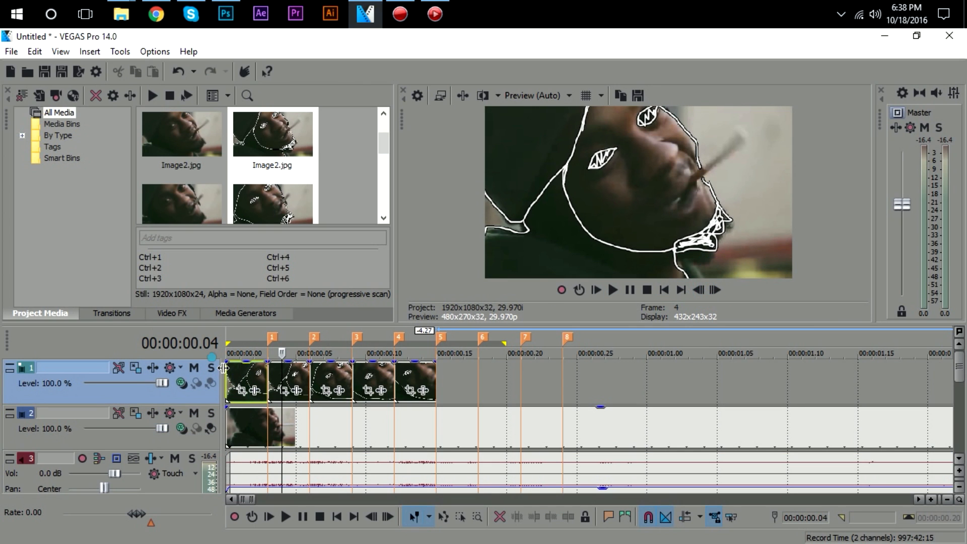
left_click(246, 386)
left_click(303, 372)
left_click(715, 285)
left_click(715, 286)
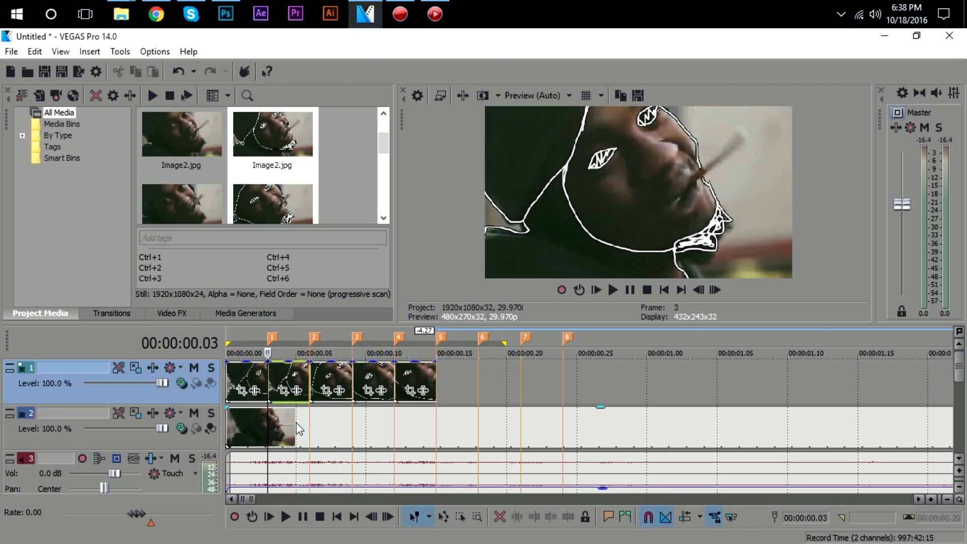
left_click(301, 377)
left_click(345, 373)
left_click(380, 373)
left_click(418, 377)
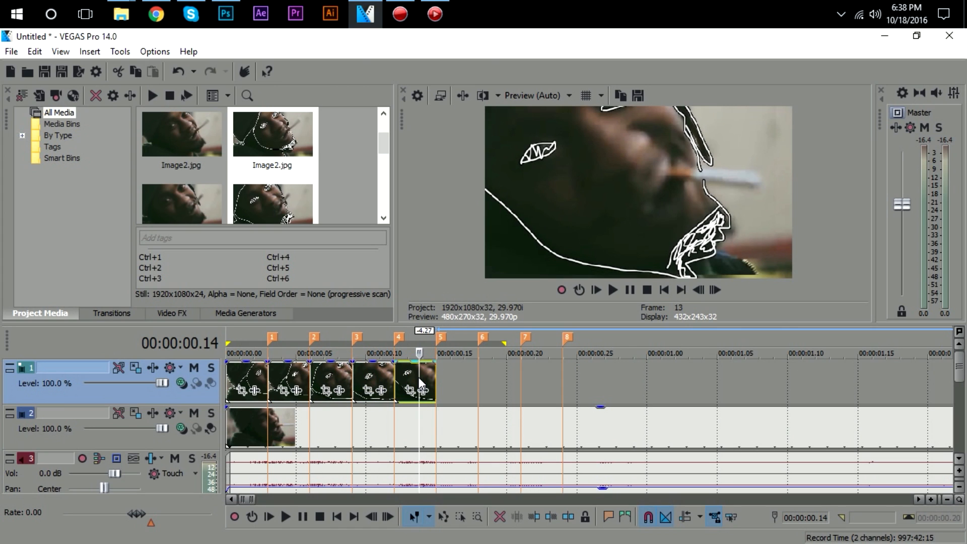